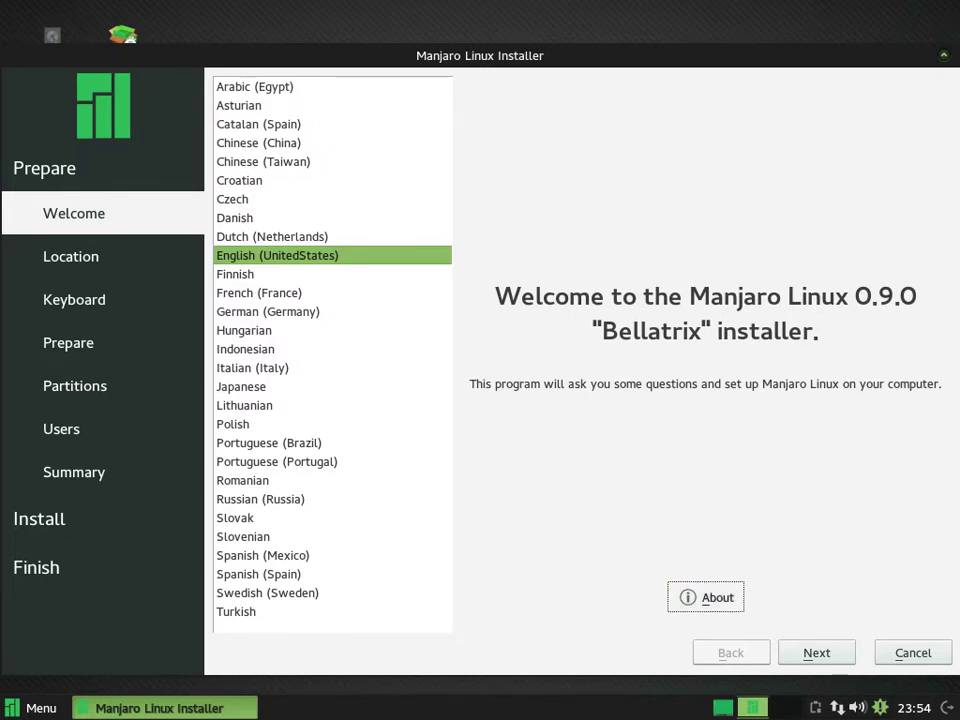
# - View the installer's version information, close it and continue past the welcome page with English (UnitedStates) as the language
pyautogui.click(707, 597)
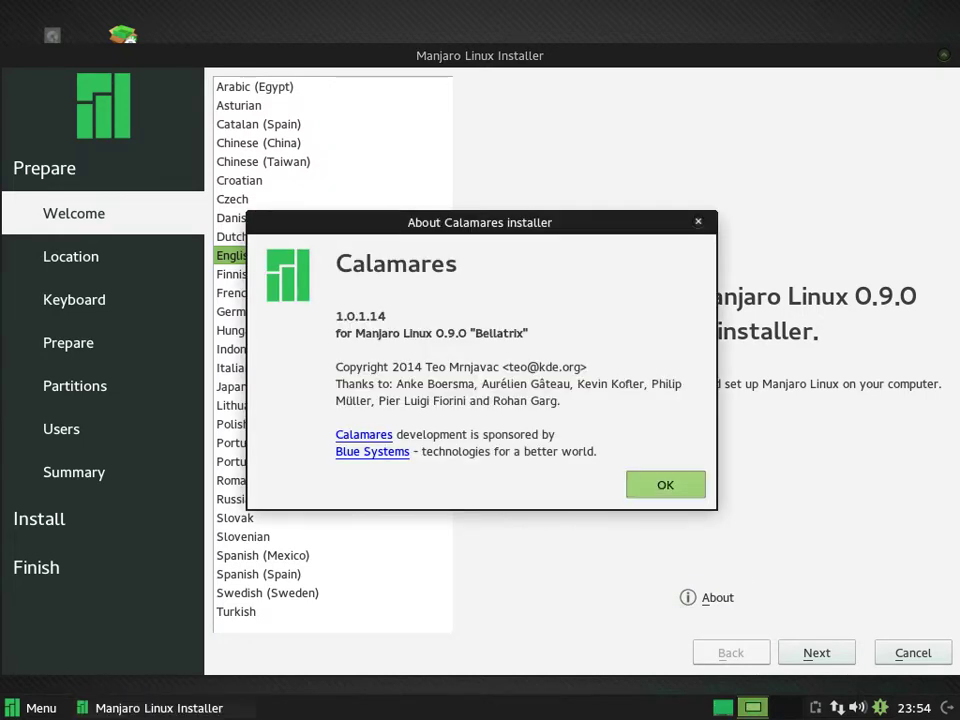
pyautogui.press('Return')
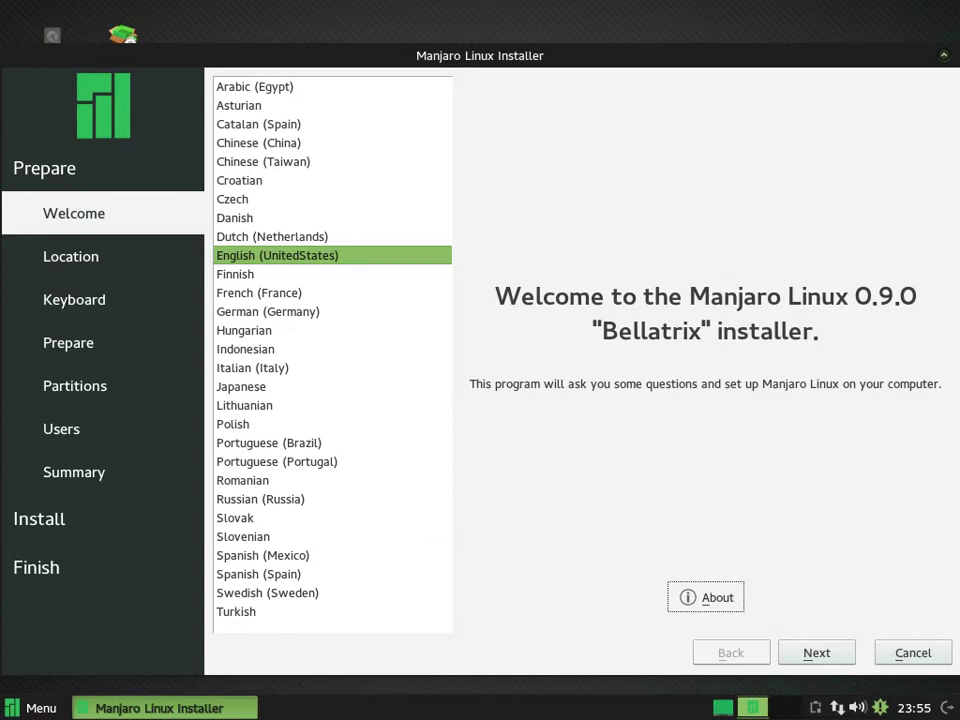
pyautogui.click(816, 652)
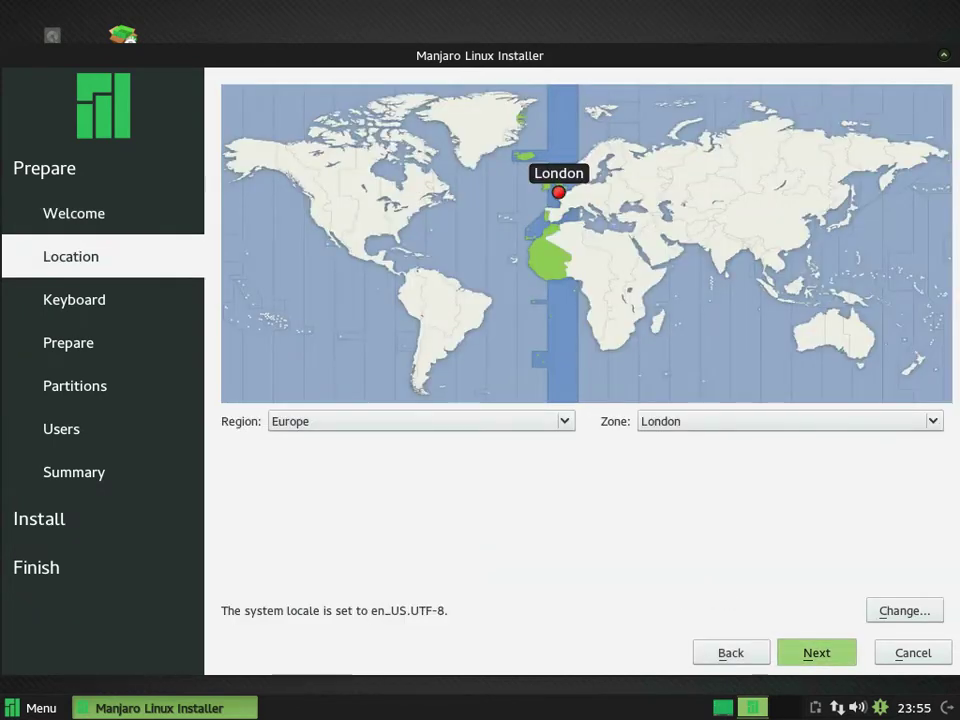
# - Set the time zone to America/Los Angeles and accept the default English (US) keyboard layout on the Generic 105-key model
pyautogui.click(326, 229)
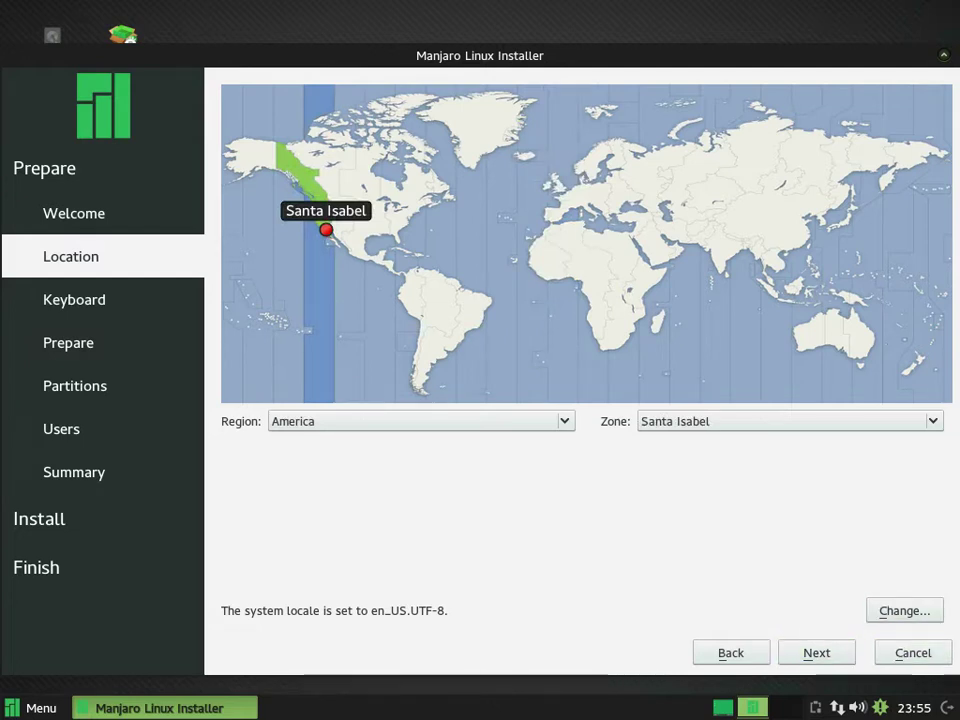
pyautogui.click(318, 223)
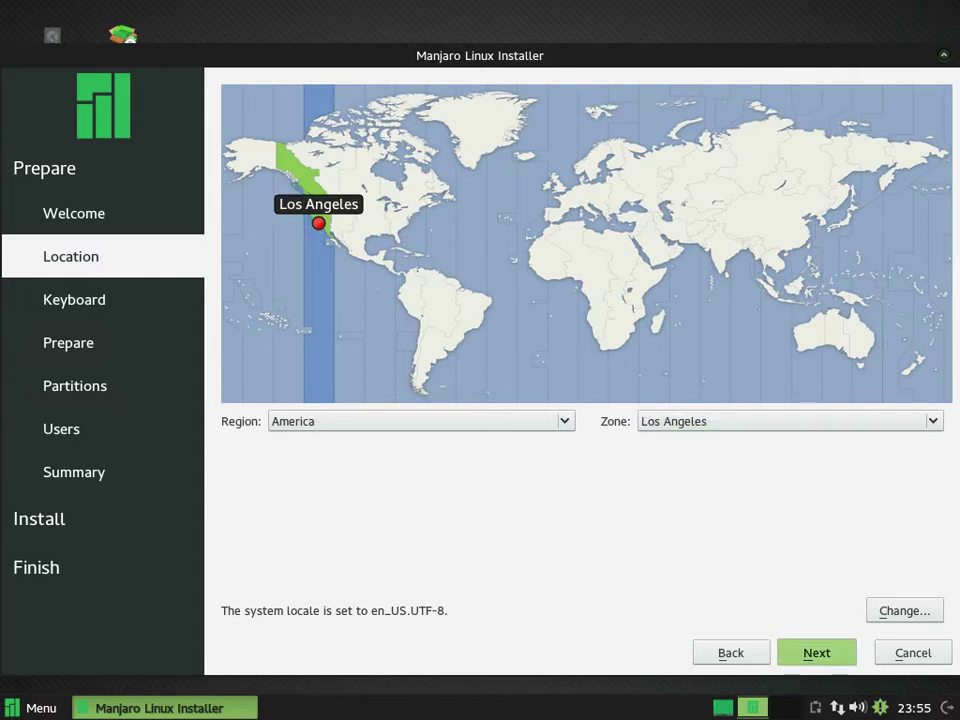
pyautogui.click(816, 652)
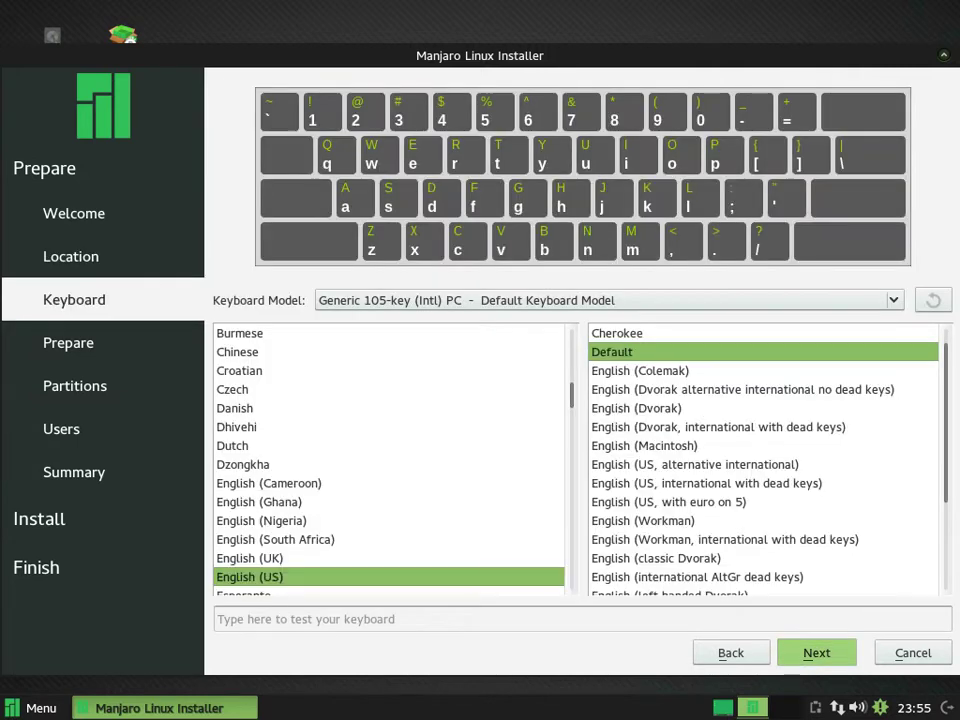
pyautogui.click(816, 652)
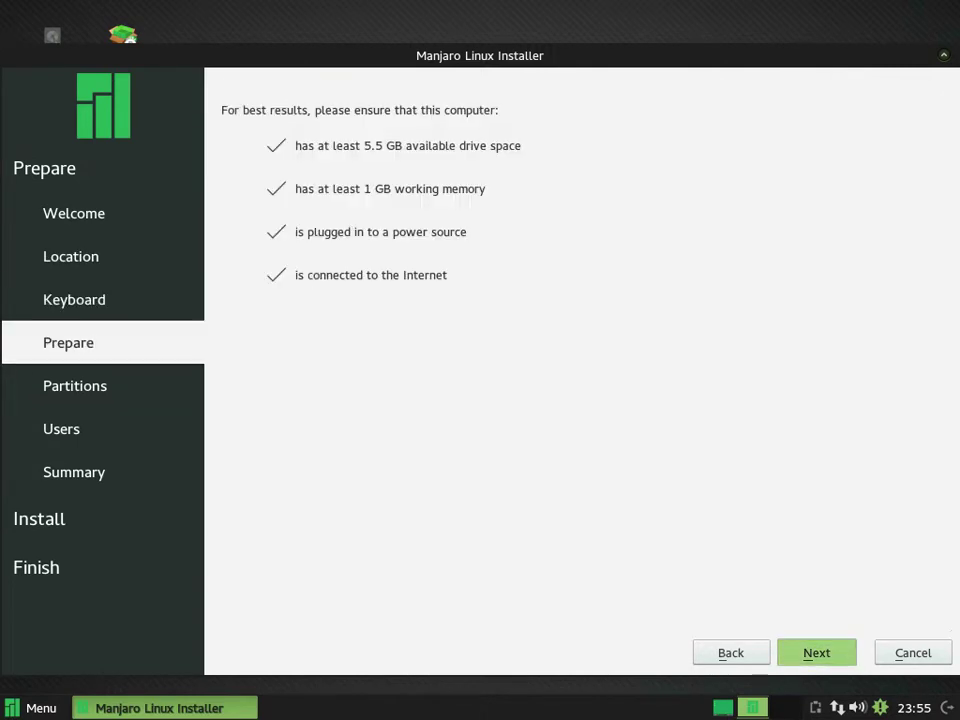
# - Continue past the requirements check and choose to erase the ATA VBOX HARDDISK drive and install Manjaro Linux on it
pyautogui.click(816, 652)
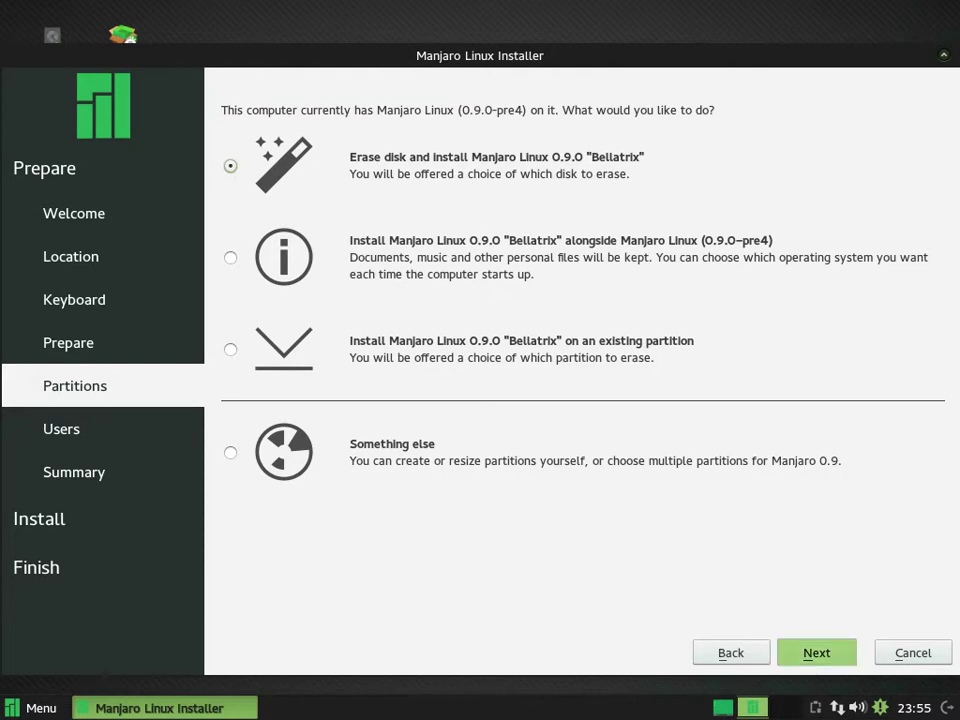
pyautogui.click(816, 652)
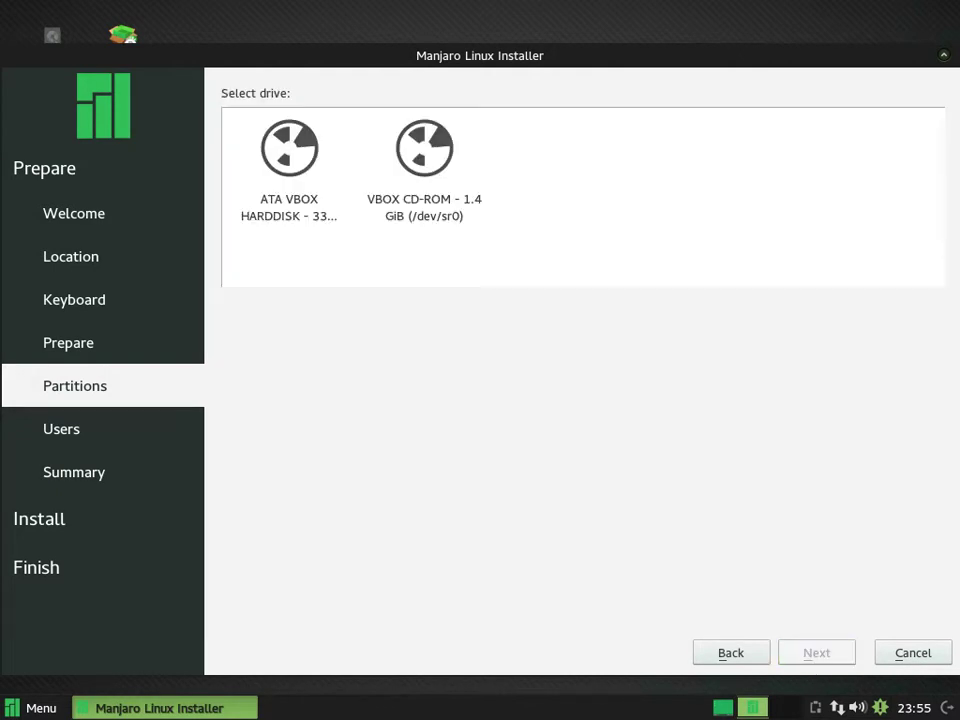
pyautogui.click(289, 166)
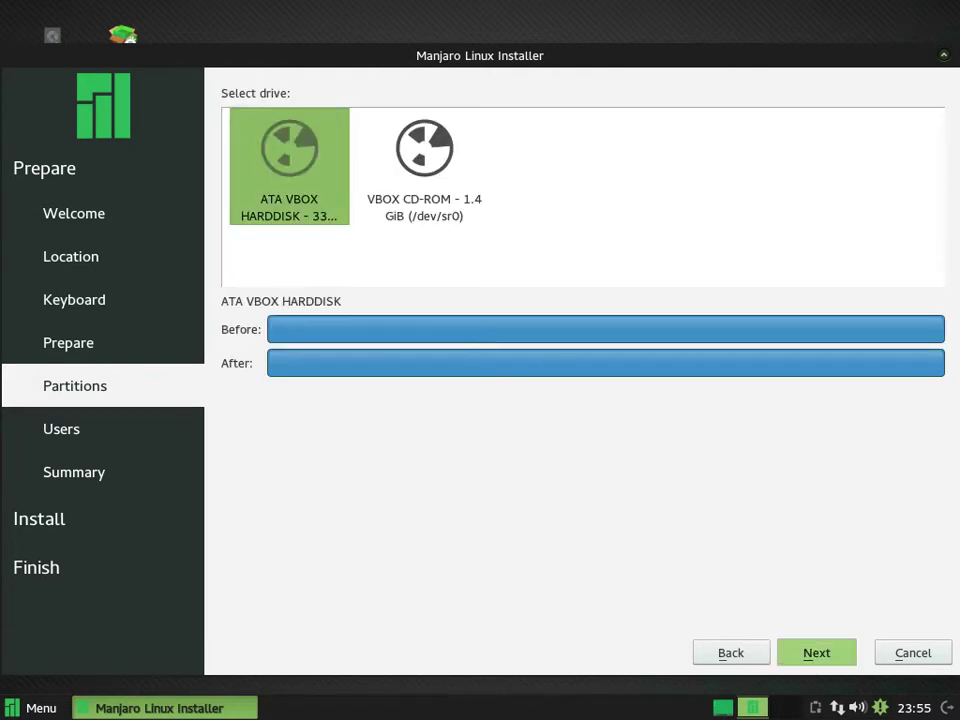
pyautogui.click(816, 652)
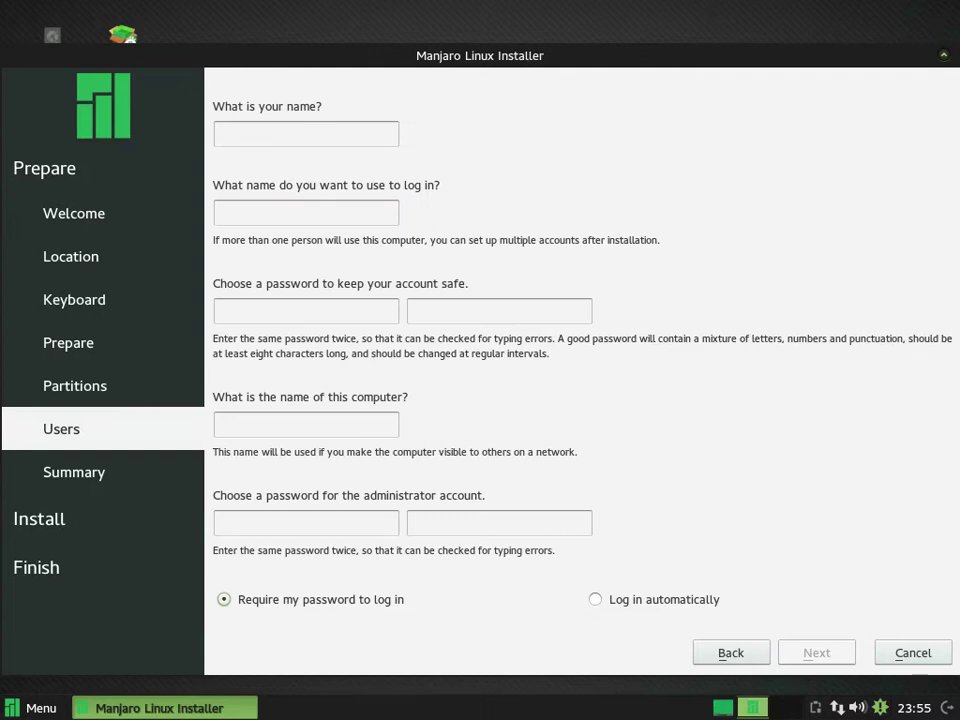
# - Enter the user's name for the new account and type the account password in both password fields
pyautogui.write('red')
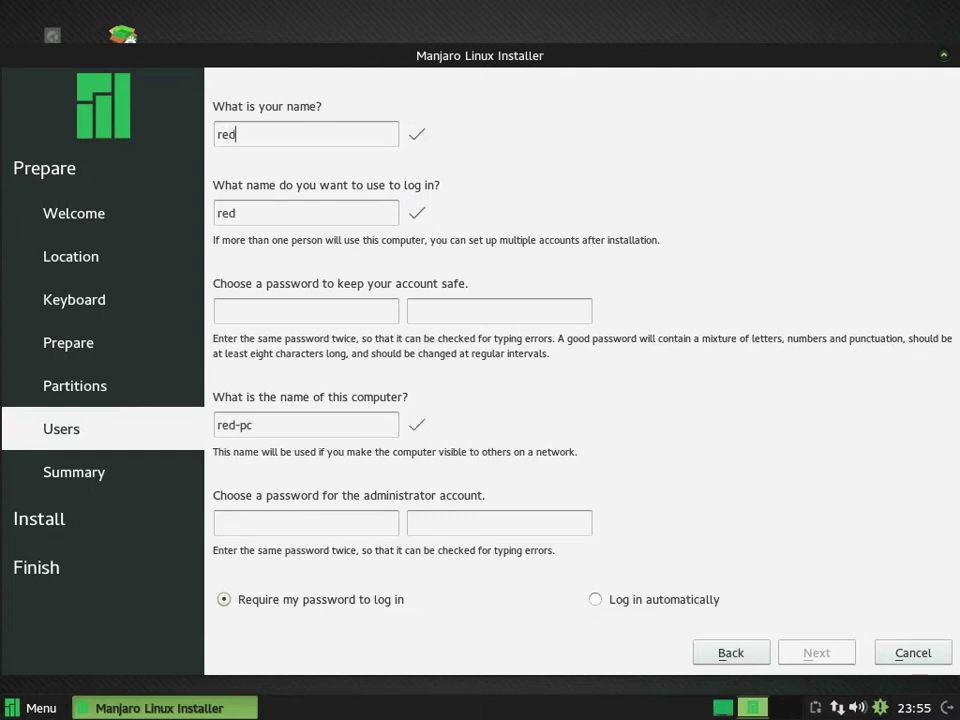
pyautogui.write('moon')
pyautogui.press('Tab')
pyautogui.press('Tab')
pyautogui.write('••••••••••••')
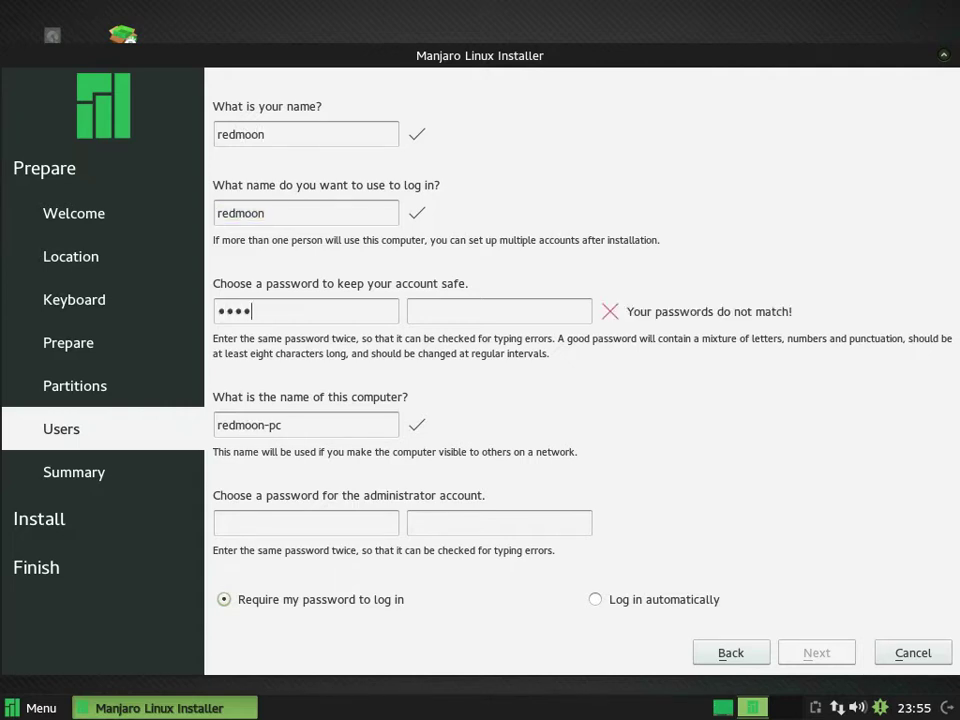
pyautogui.write('••')
pyautogui.press('Tab')
pyautogui.write('••••••••••••')
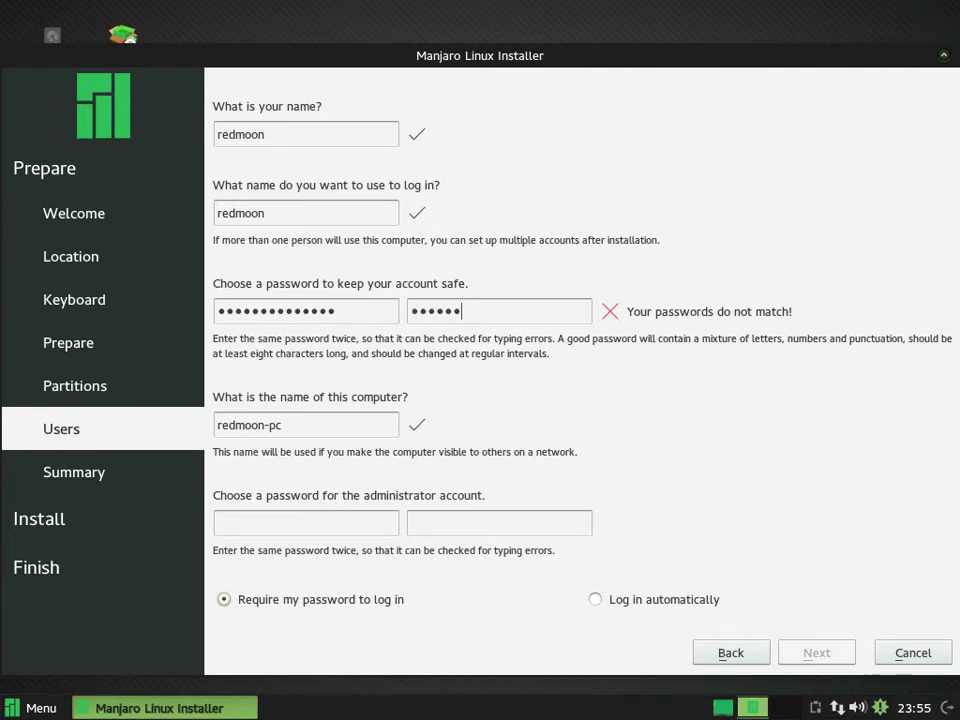
pyautogui.write('••')
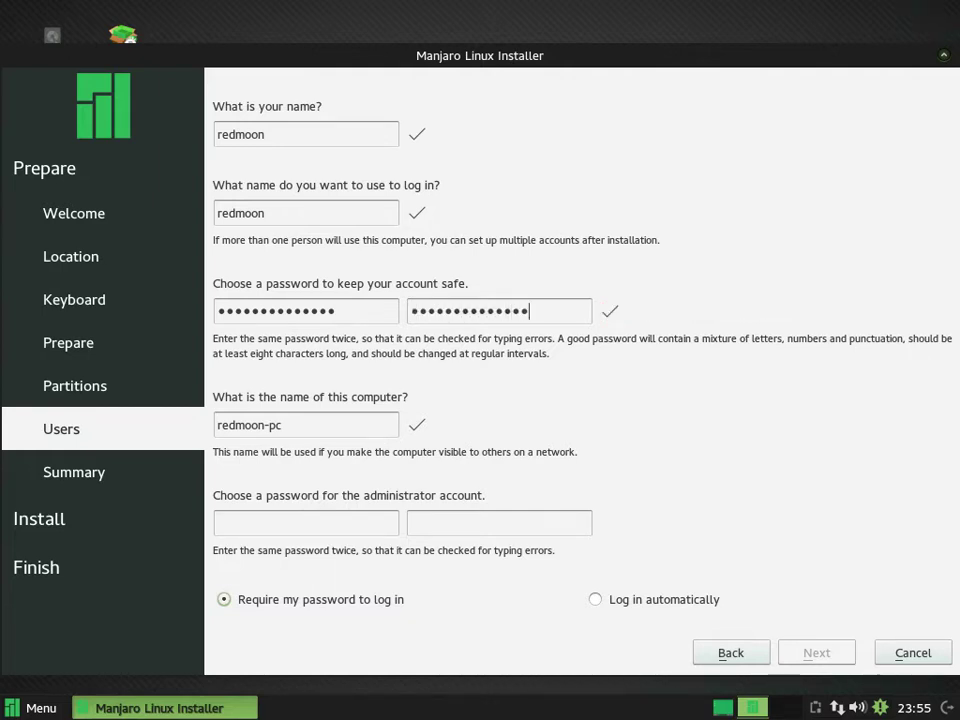
# - Replace the "pc" ending of the computer name with "manjaro"
pyautogui.press('Tab')
pyautogui.press('End')
pyautogui.press('BackSpace')
pyautogui.press('BackSpace')
pyautogui.write('manjaro')
# - Type the administrator account password and repeat it in the confirmation field
pyautogui.press('Tab')
pyautogui.write('••••••••••••')
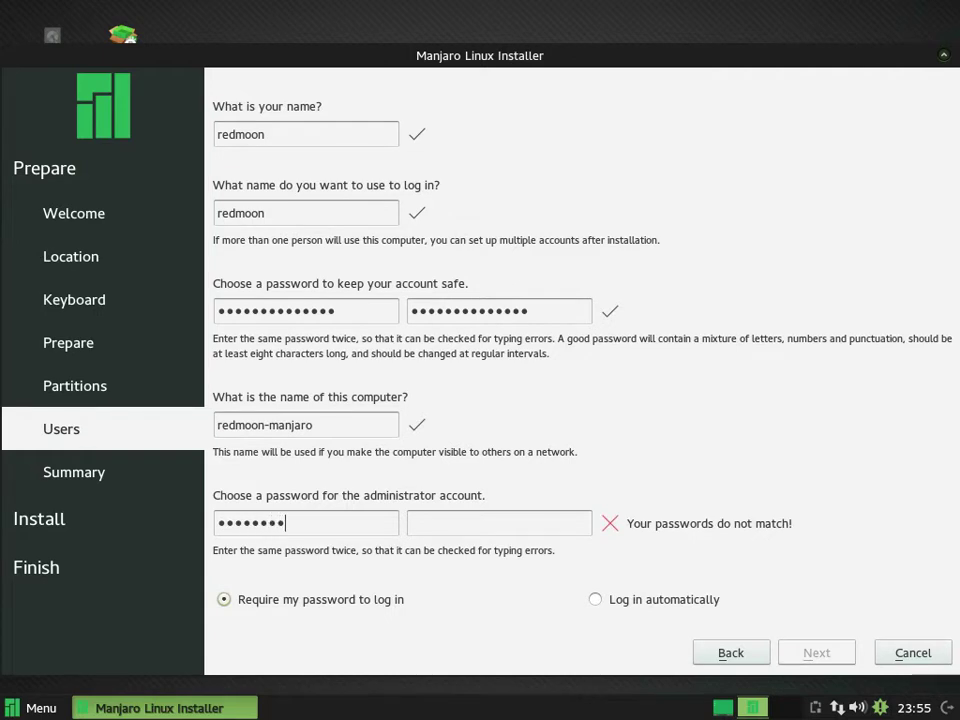
pyautogui.write('••')
pyautogui.press('Tab')
pyautogui.write('••••••••••••')
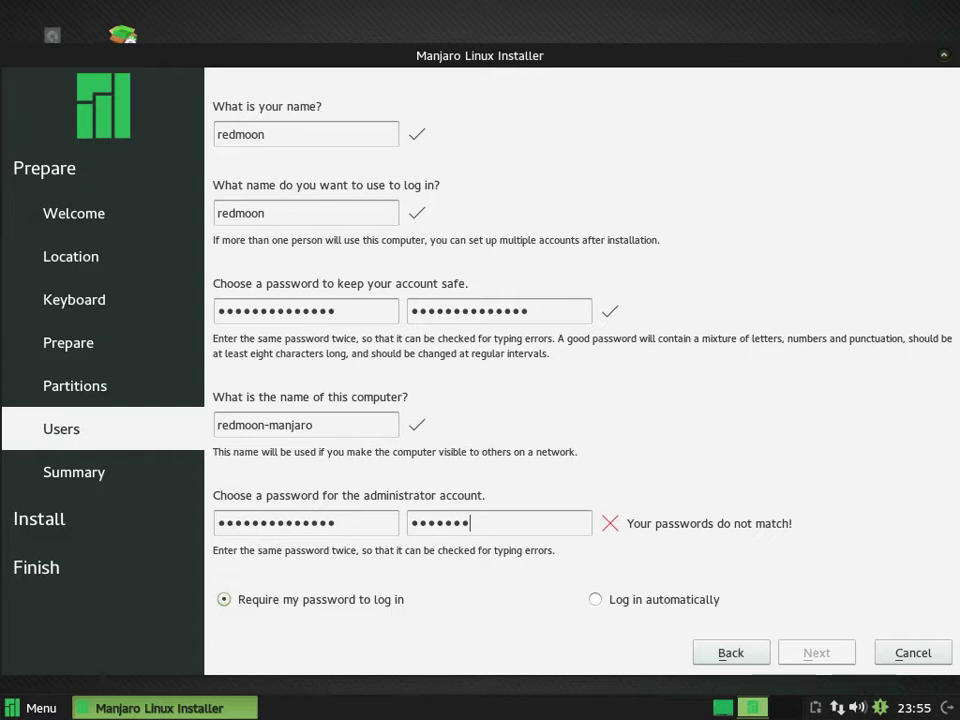
pyautogui.write('••')
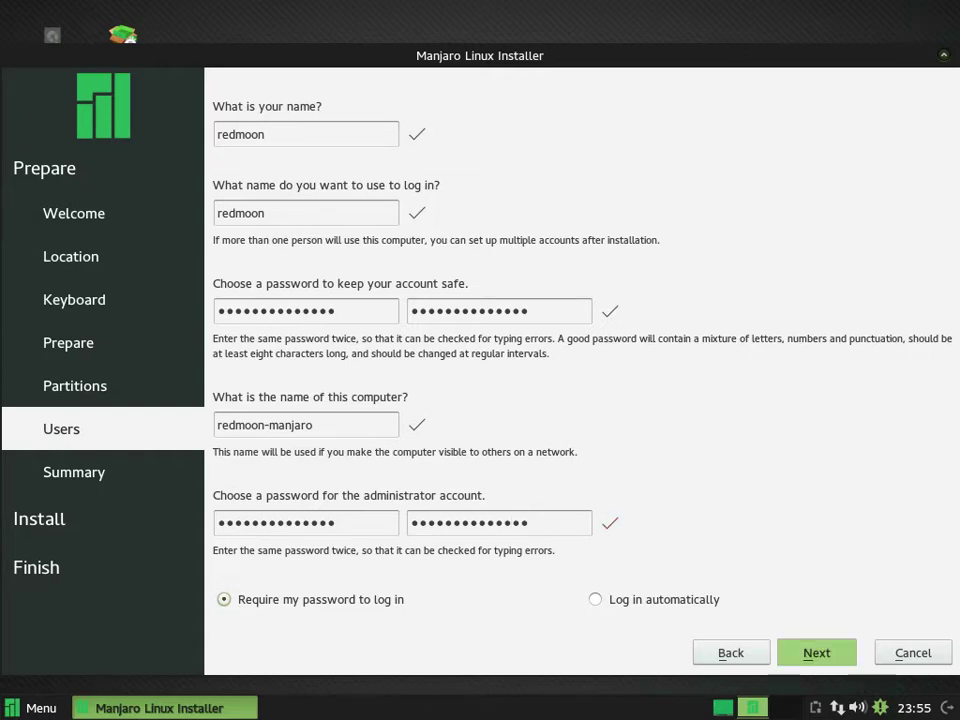
# - Accept the user settings and the summary to run the installation, and choose to restart the computer once it completes
pyautogui.hotkey('alt', 'n')
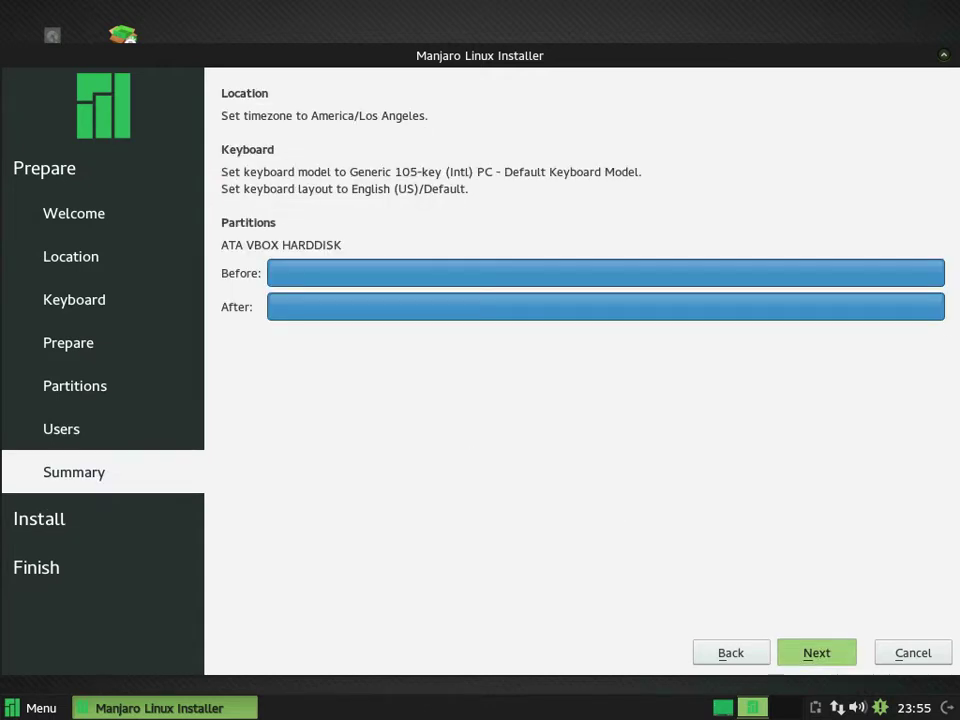
pyautogui.press('Return')
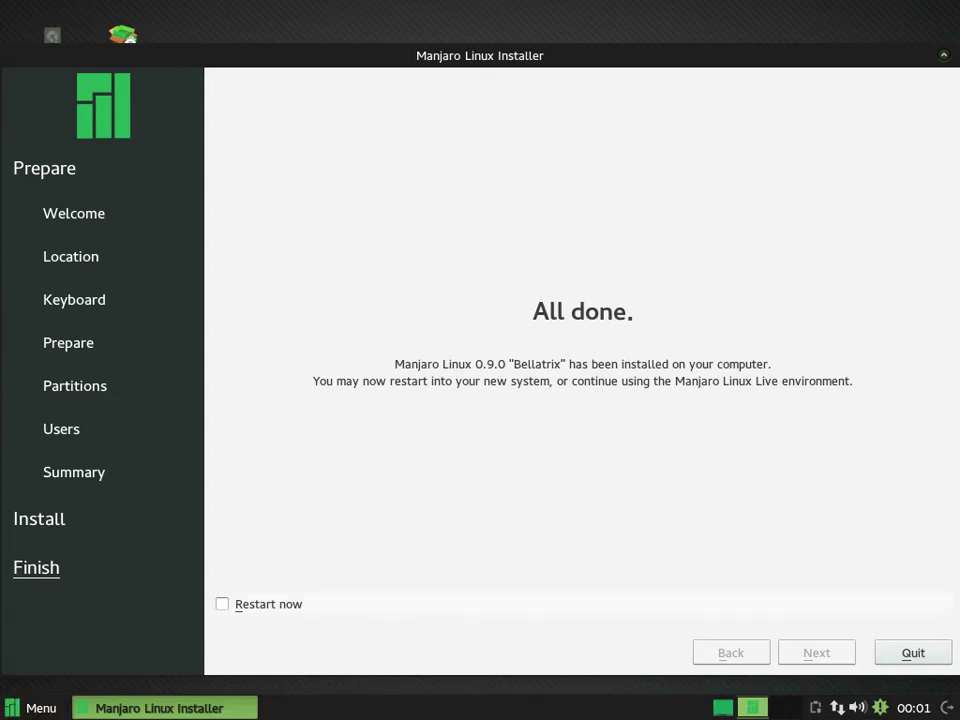
pyautogui.hotkey('alt', 'r')
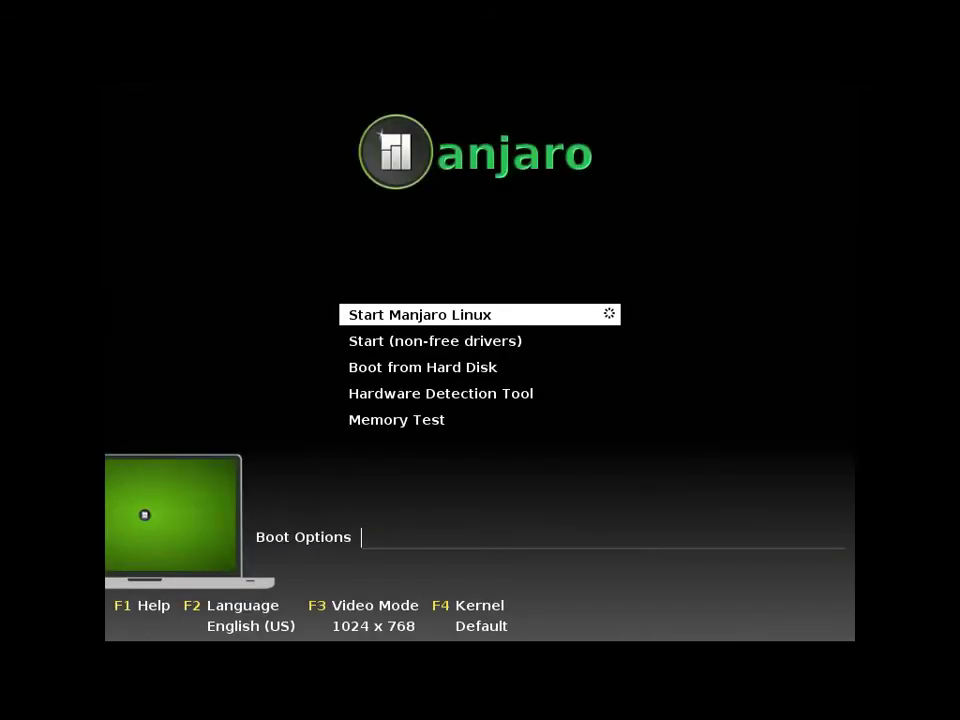
# - Boot from the hard disk and start the installed Manjaro Linux entry
pyautogui.press('Down')
pyautogui.press('Down')
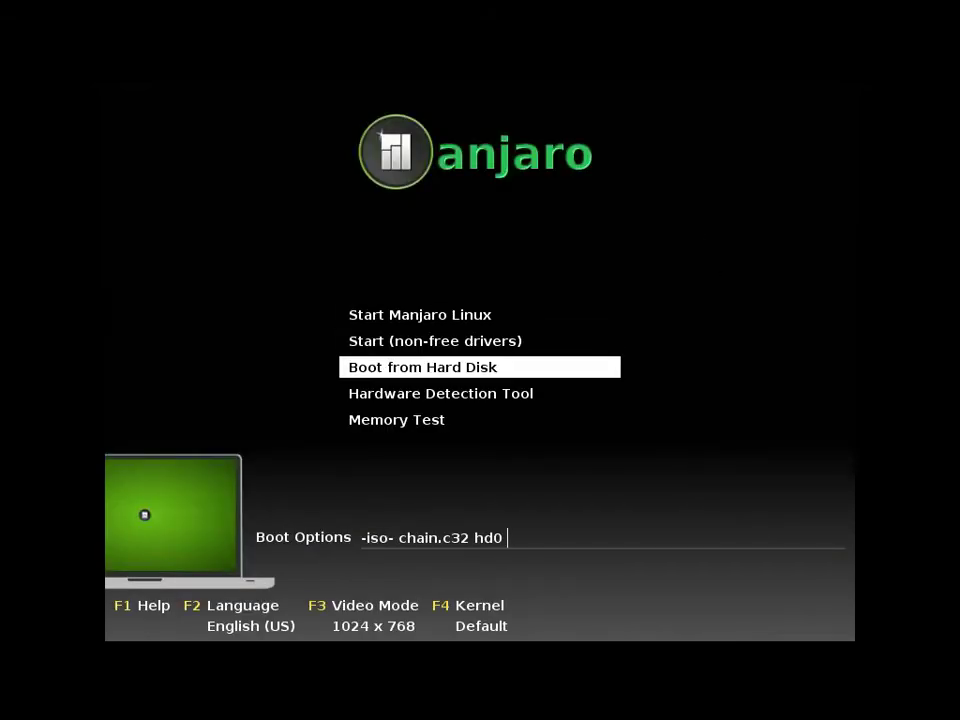
pyautogui.press('Return')
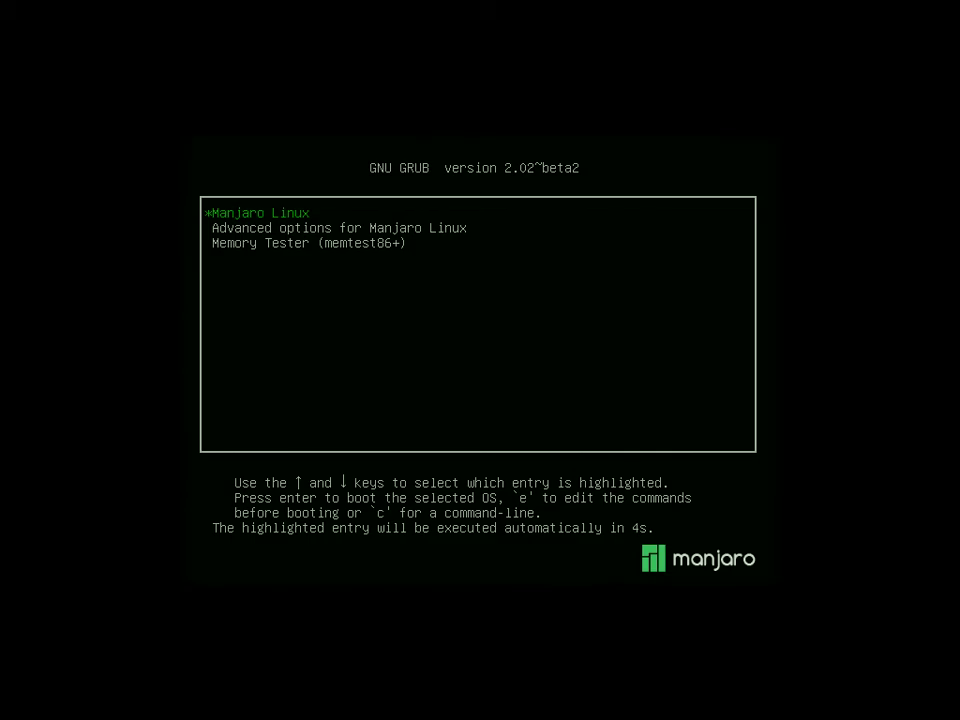
pyautogui.press('Return')
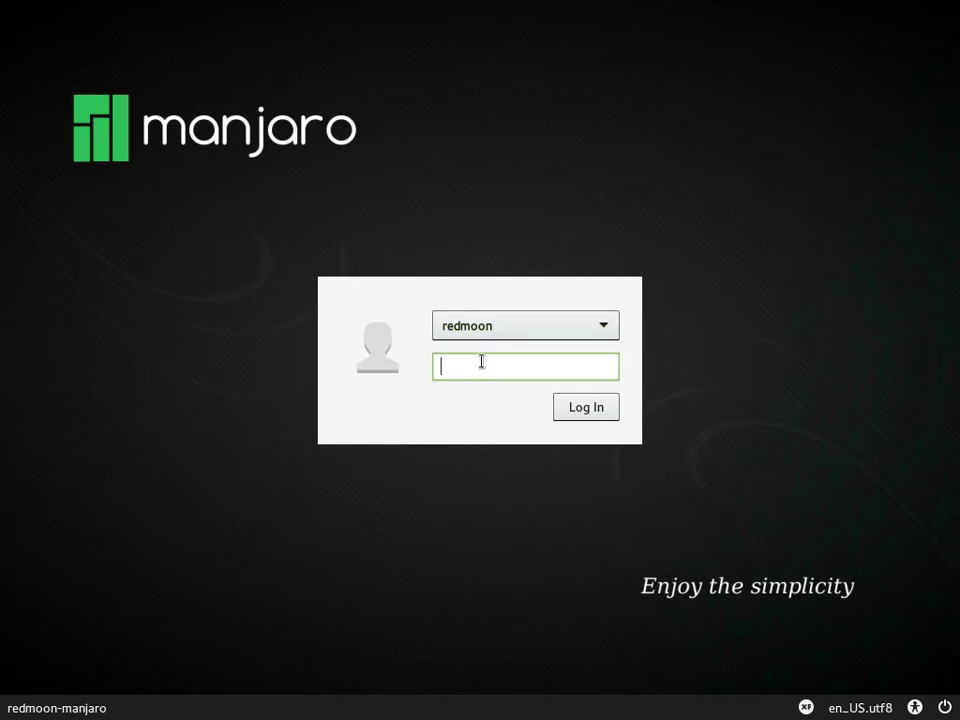
# - Select the newly created user on the login screen and type the account password
pyautogui.click(487, 320)
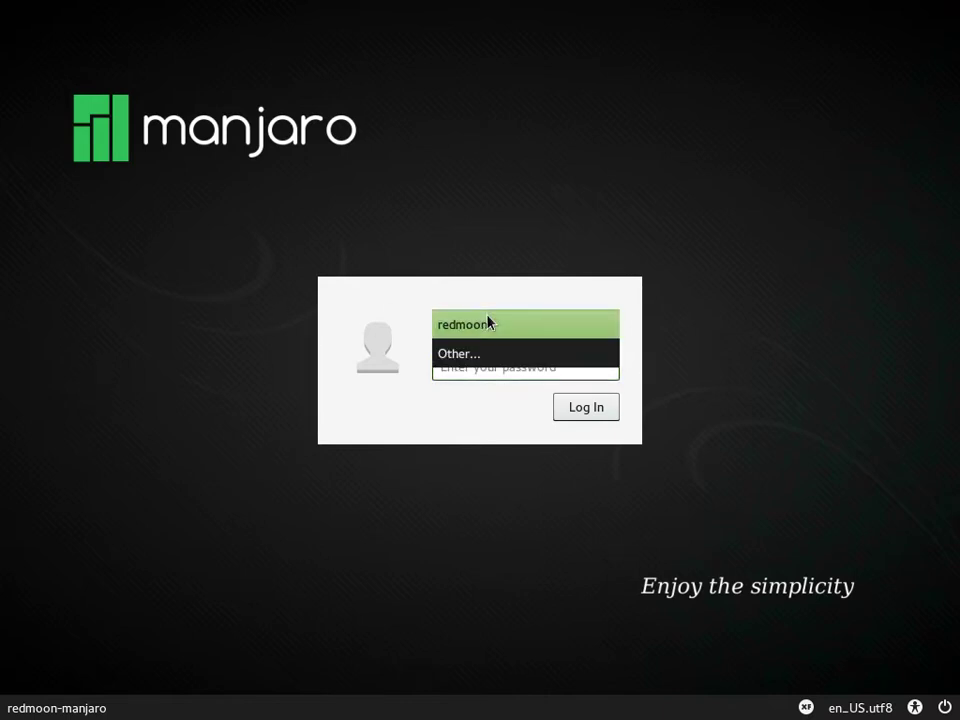
pyautogui.click(487, 322)
pyautogui.click(484, 369)
pyautogui.write('••••••••••••••')
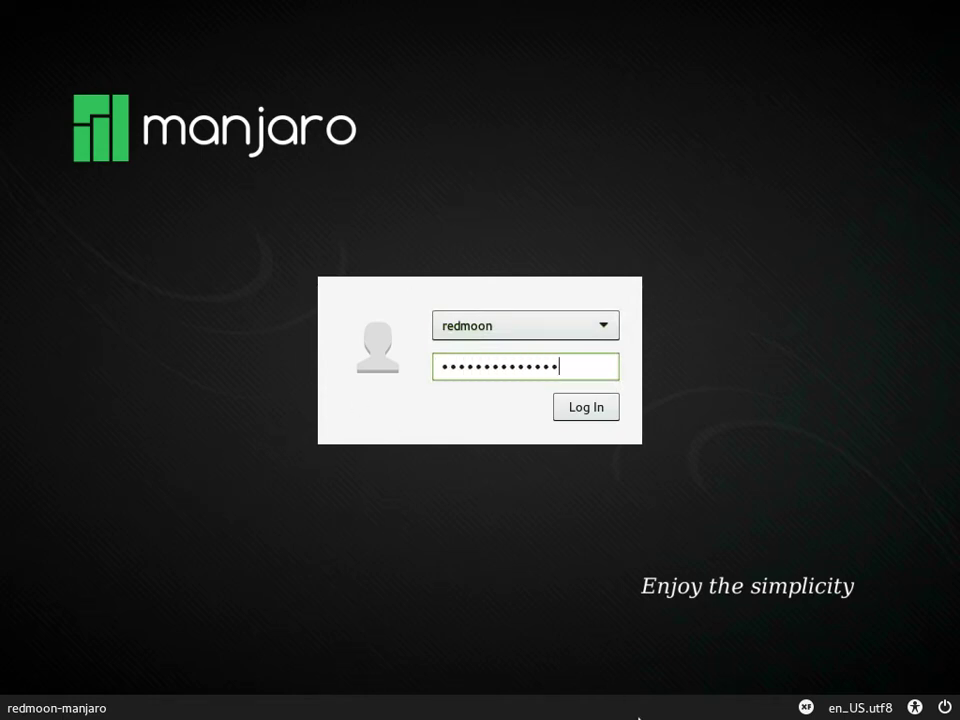
# - Check the available session languages on the login screen and log in to the desktop
pyautogui.click(855, 705)
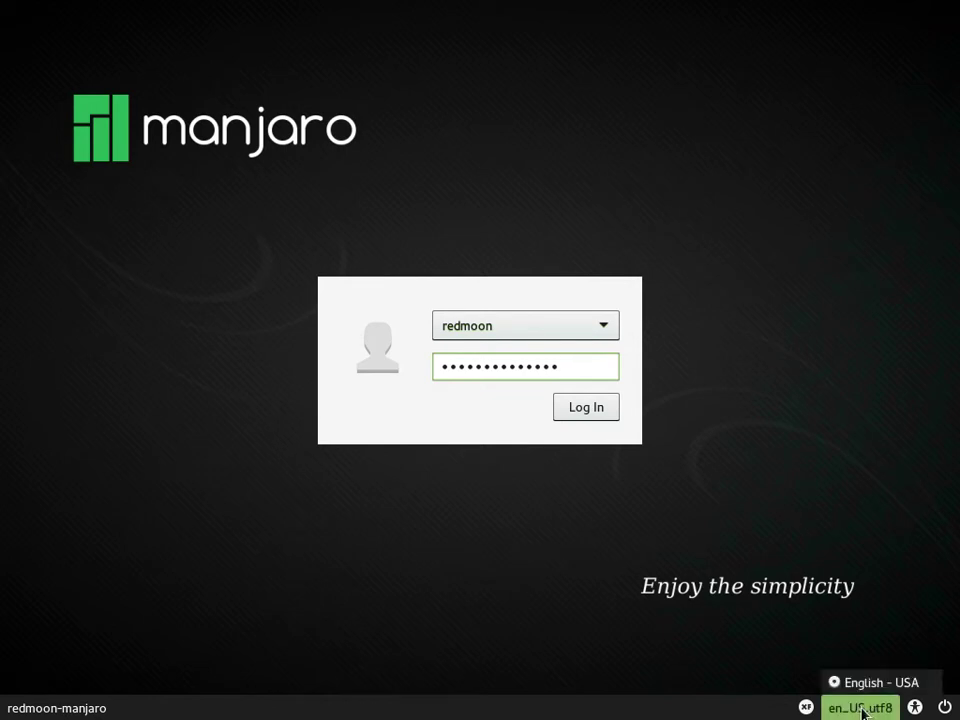
pyautogui.moveTo(818, 705)
pyautogui.moveTo(916, 708)
pyautogui.click(573, 417)
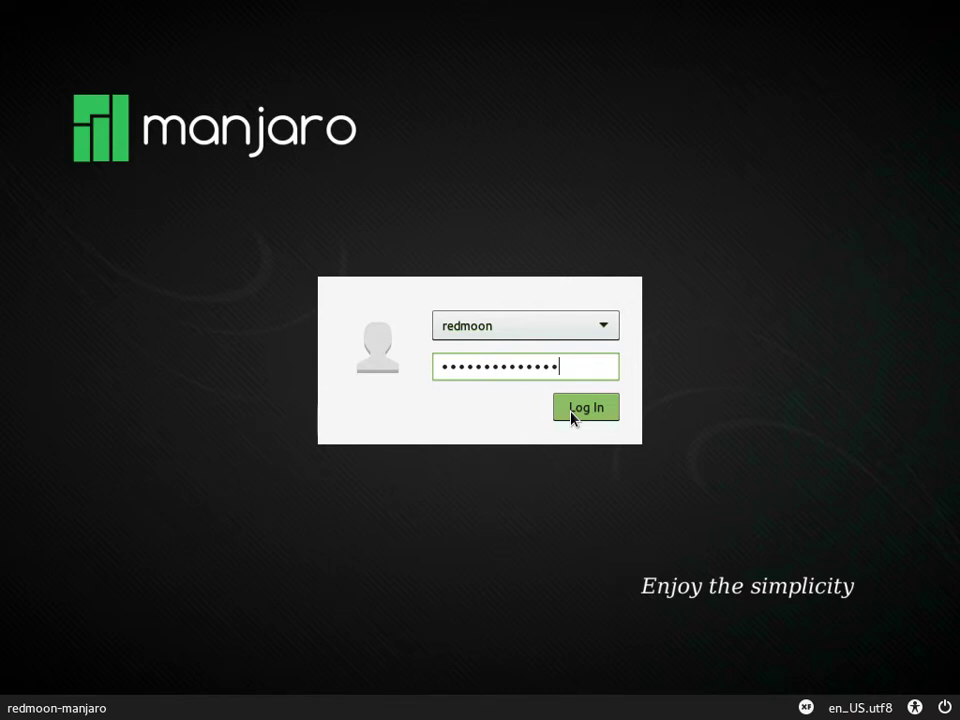
pyautogui.click(585, 419)
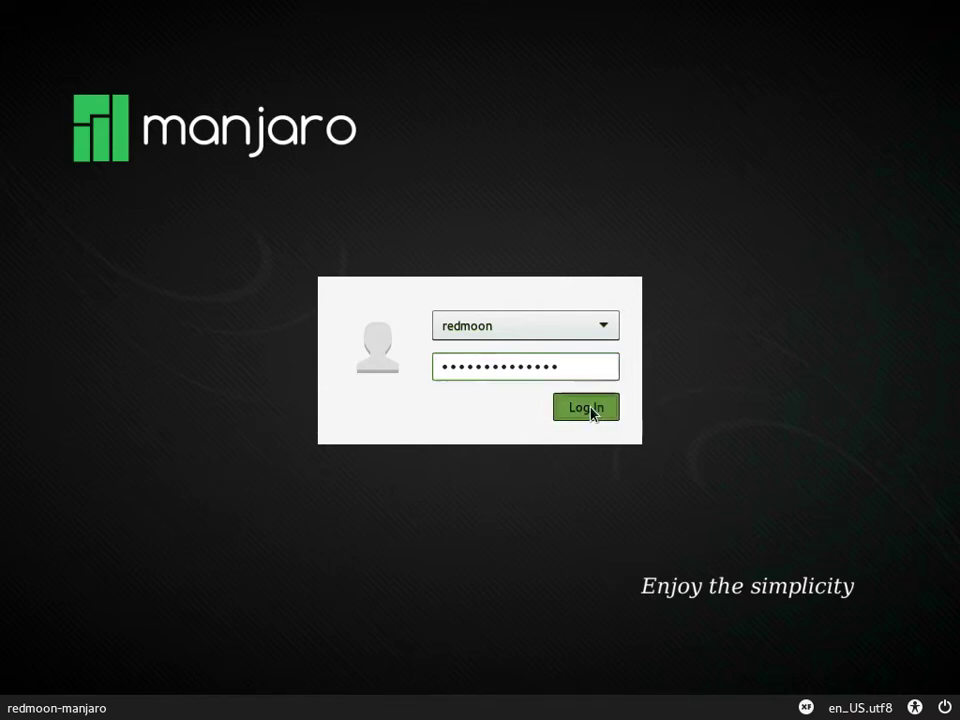
pyautogui.click(594, 407)
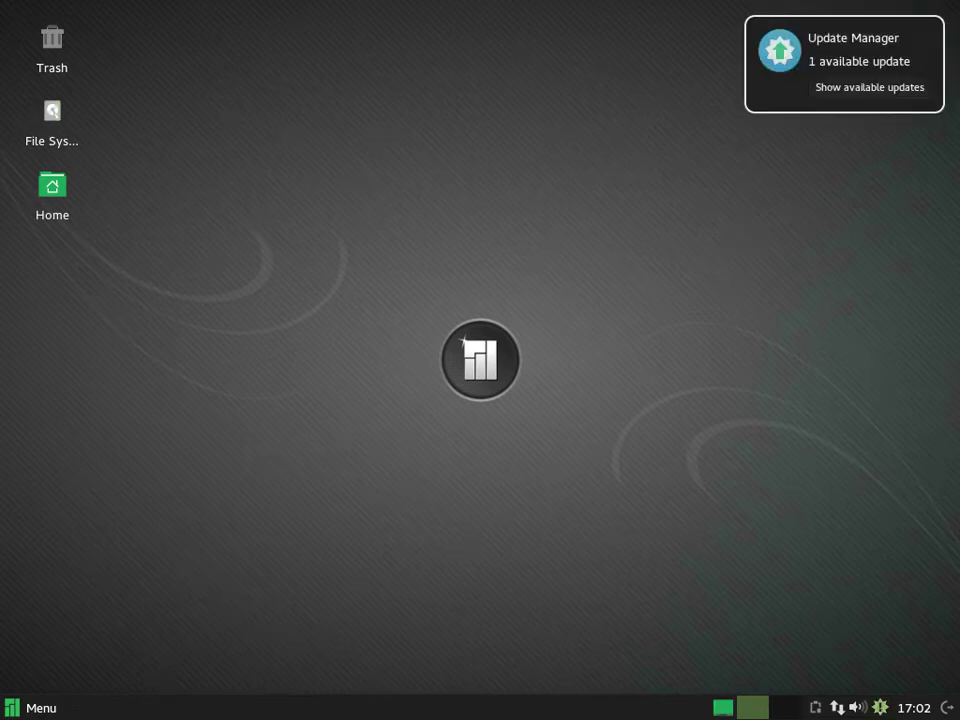
# - Open the File System from the desktop and look over the file manager's view options without changing any
pyautogui.click(52, 112)
pyautogui.doubleClick(52, 112)
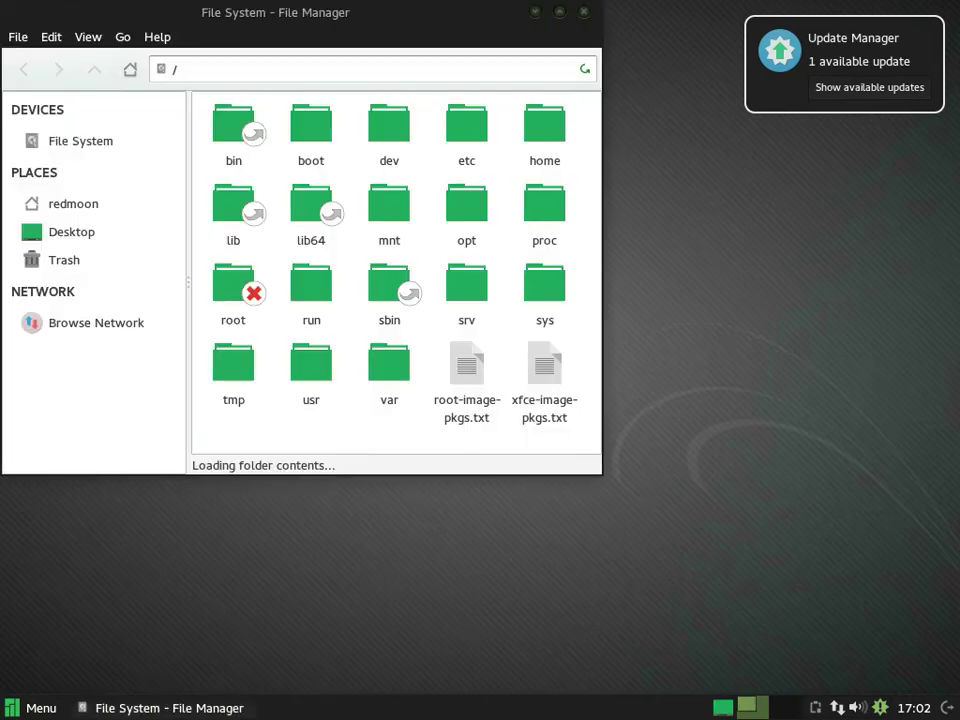
pyautogui.hotkey('alt', 'v')
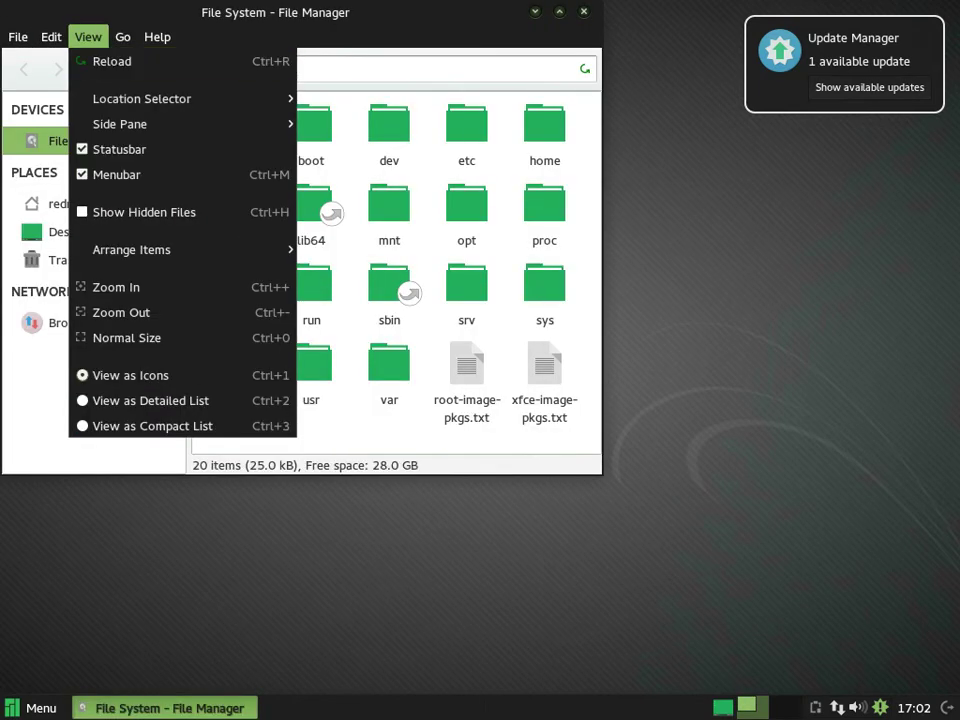
pyautogui.press('Escape')
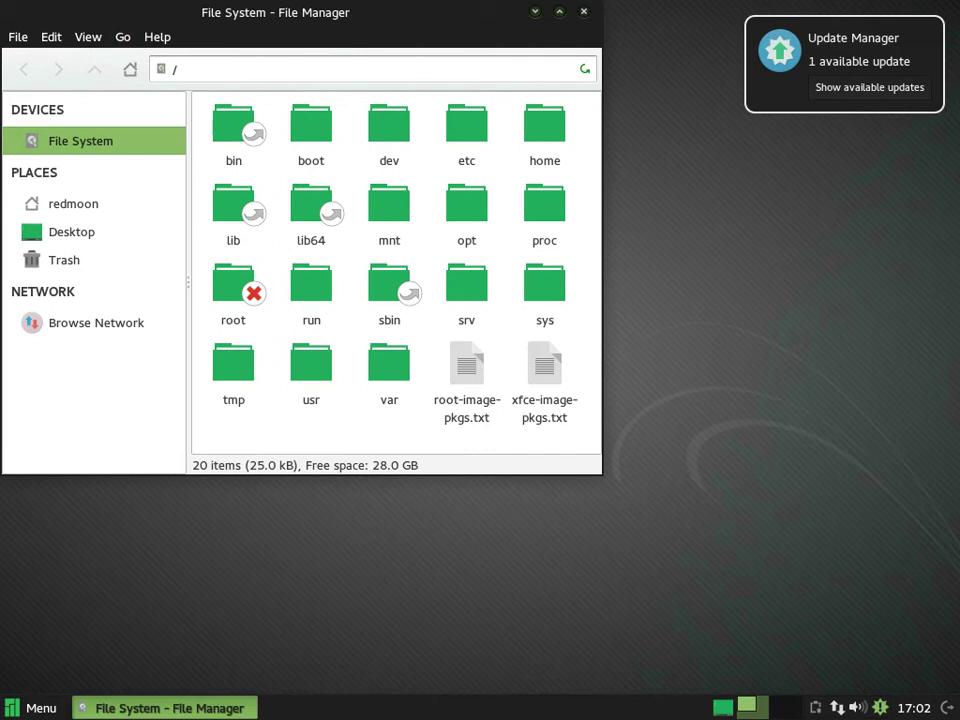
# - Move the file manager window toward the middle of the desktop and open the user's home folder
pyautogui.moveTo(275, 12); pyautogui.dragTo(542, 105)
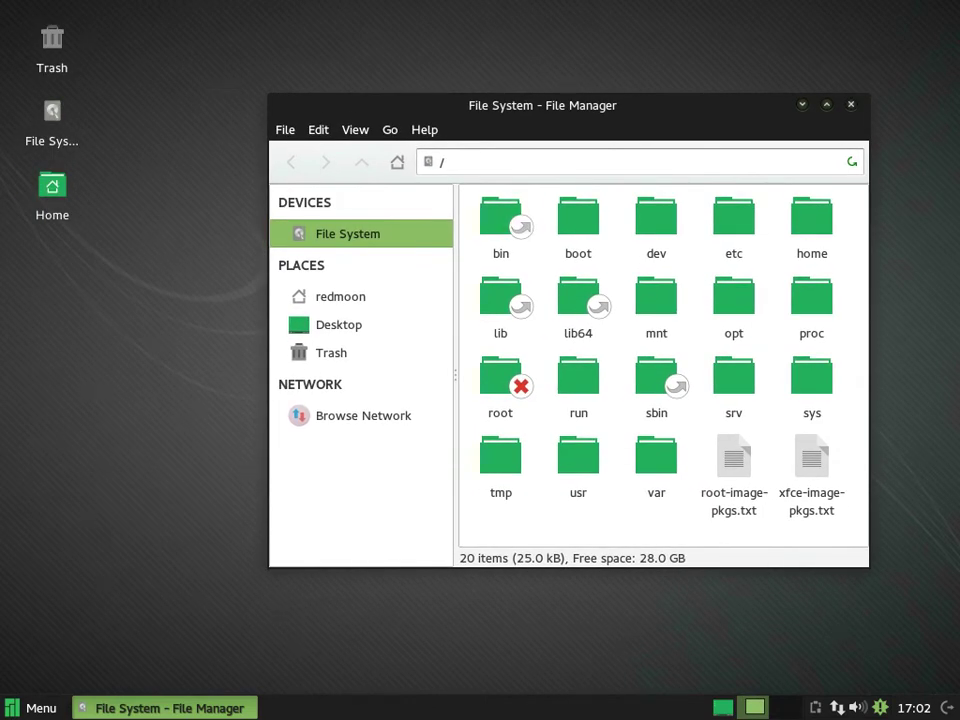
pyautogui.click(340, 296)
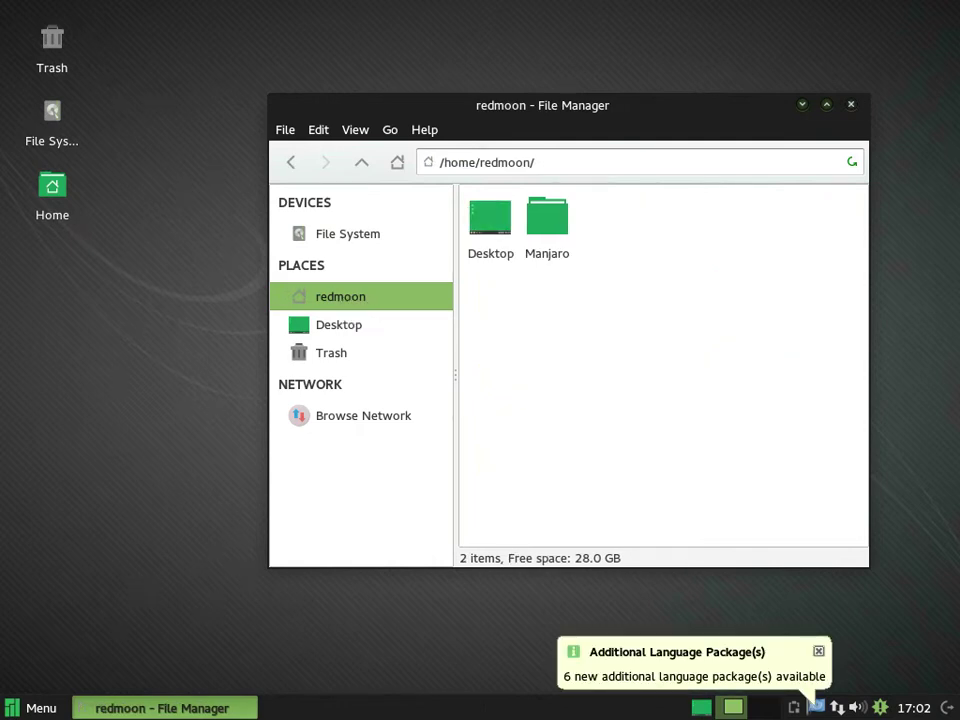
# - View the user's Desktop folder in the file manager and switch to the File System root
pyautogui.click(340, 324)
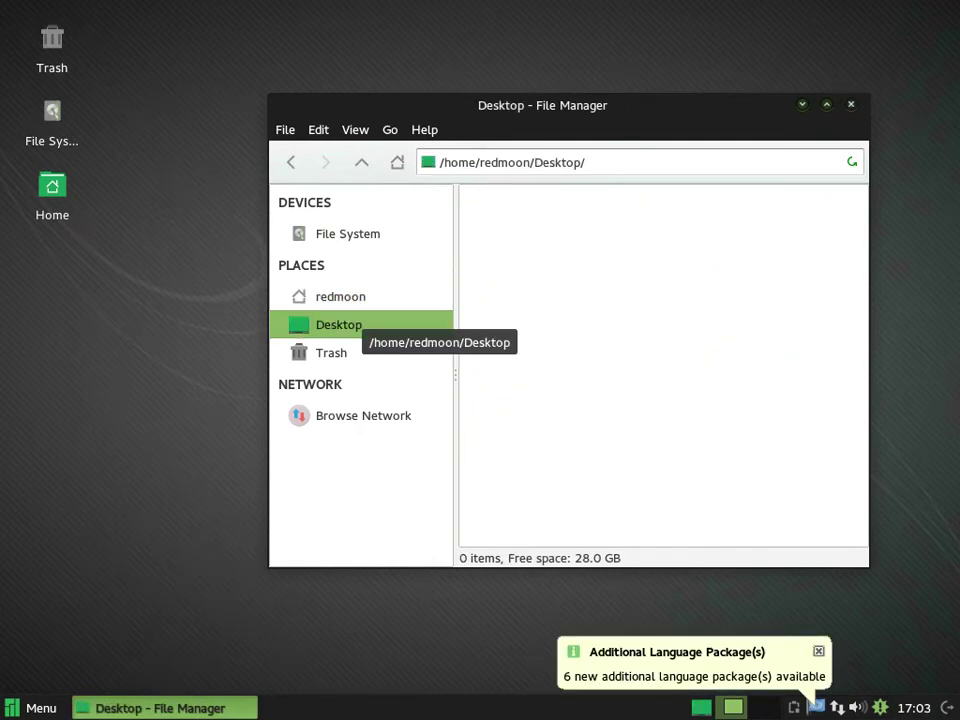
pyautogui.click(345, 233)
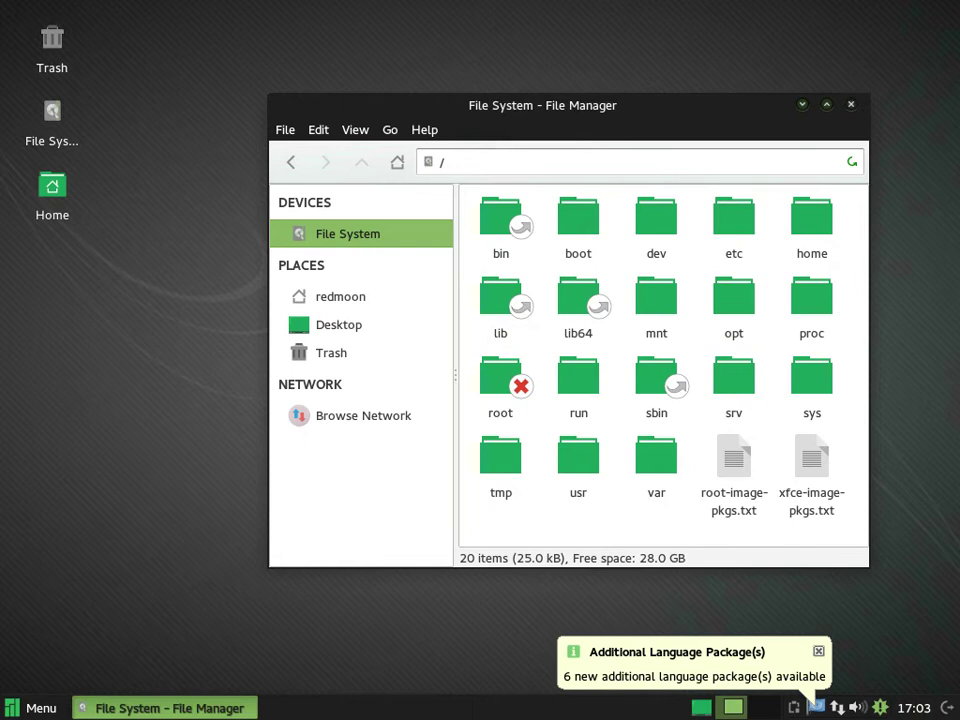
# - Open the Terminal Emulator from the application launcher and maximize its window
pyautogui.click(32, 707)
pyautogui.press('Up')
pyautogui.press('Up')
pyautogui.press('Up')
pyautogui.press('Return')
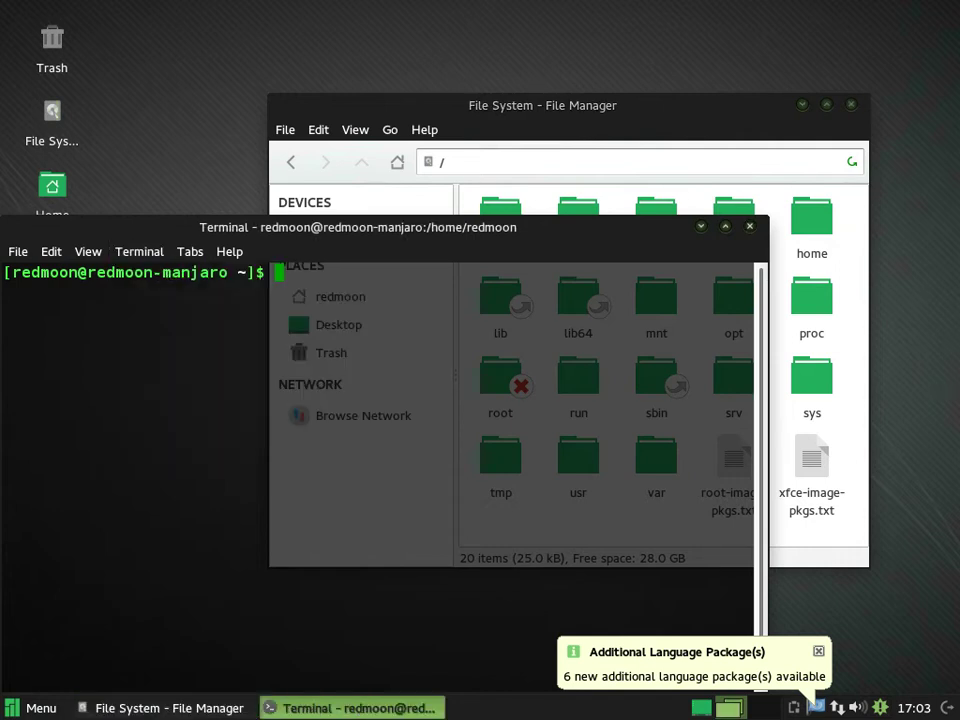
pyautogui.hotkey('alt', 'F10')
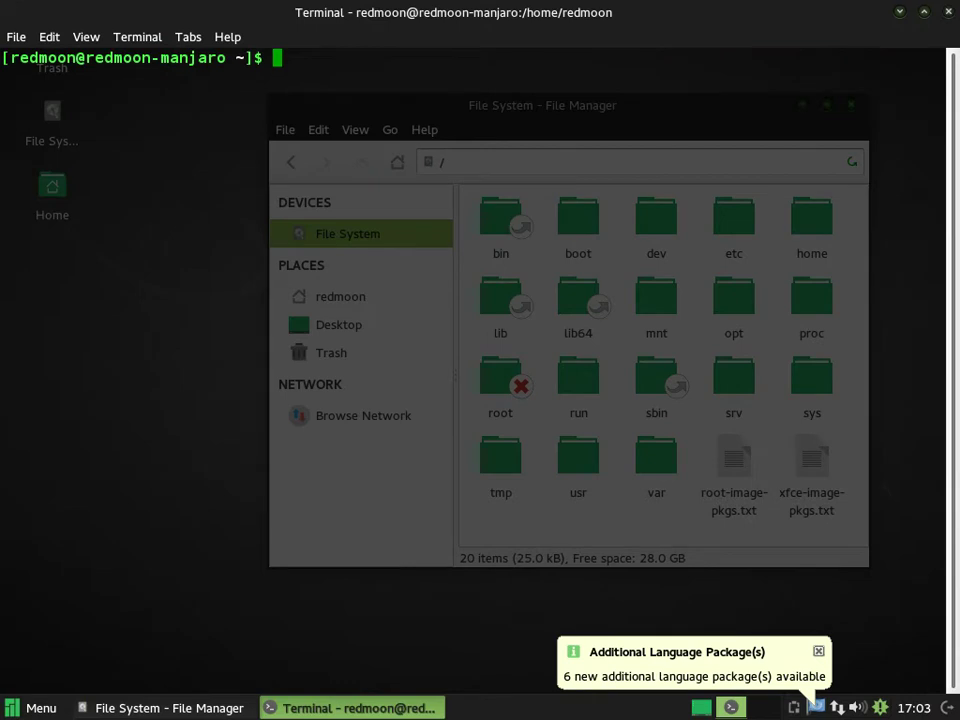
# - Print the kernel and system information with uname -a
pyautogui.write('uname -a')
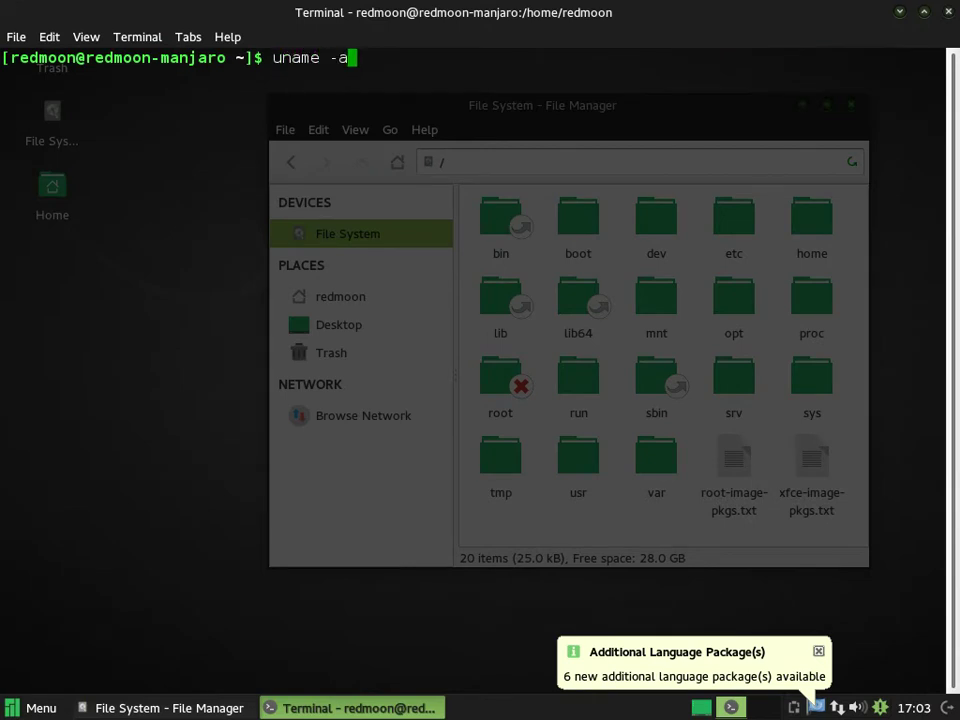
pyautogui.press('Return')
pyautogui.press('Return')
pyautogui.press('Return')
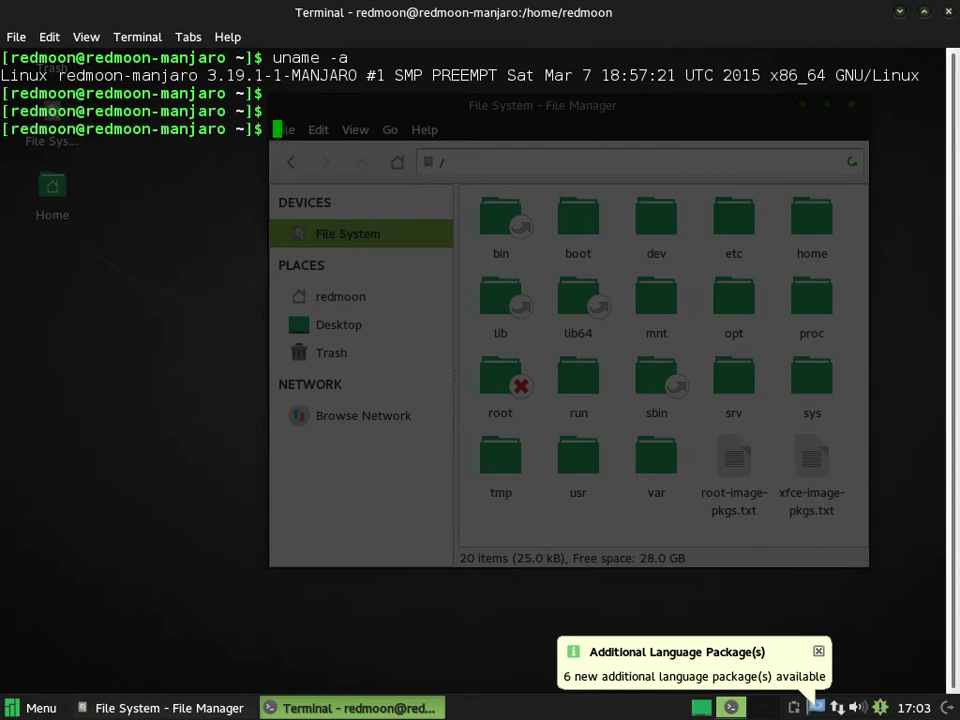
# - List the usage of all mounted file systems with df -a and add several blank prompt lines below
pyautogui.write('df -a')
pyautogui.press('Return')
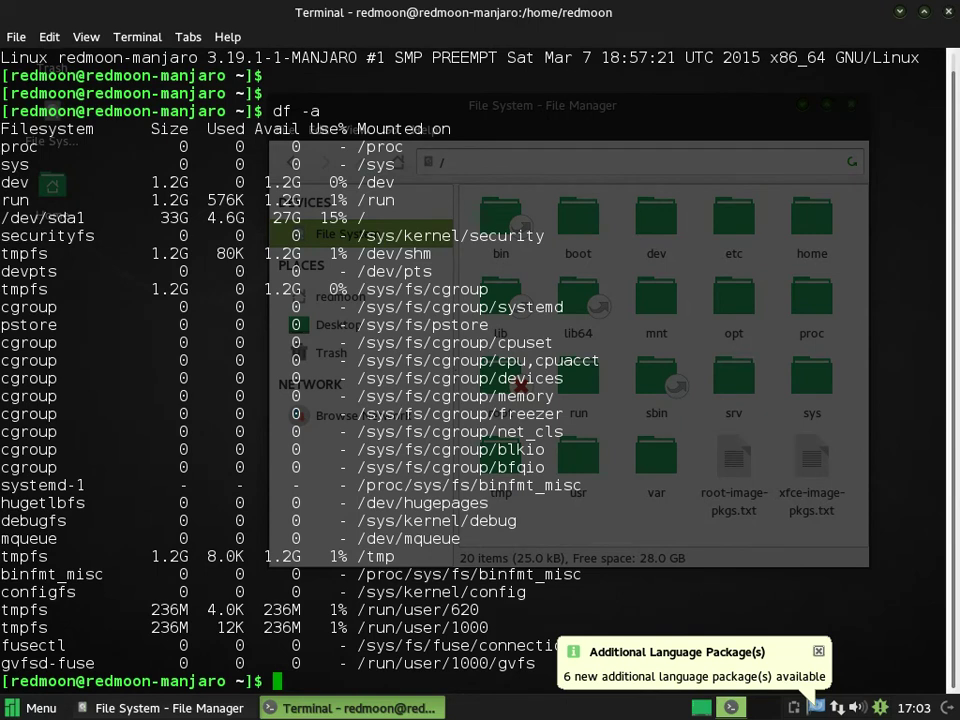
pyautogui.press('Return')
pyautogui.press('Return')
pyautogui.press('Return')
pyautogui.press('Return')
pyautogui.press('Return')
pyautogui.press('Return')
# - Start top, minimize the file manager window, view the running processes in the terminal and quit top
pyautogui.write('top')
pyautogui.press('Return')
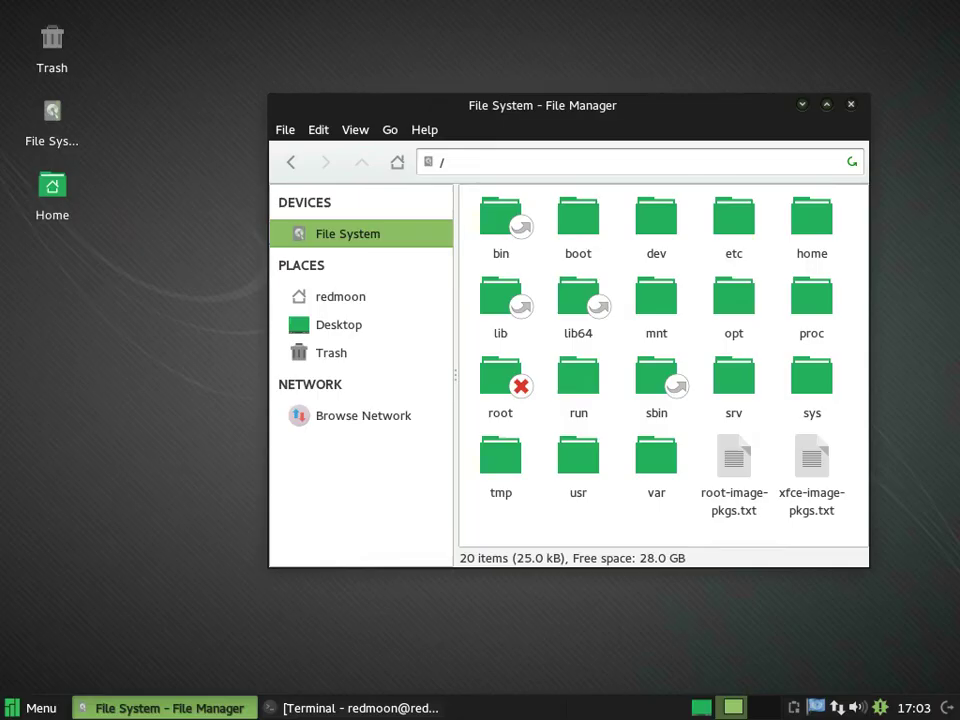
pyautogui.click(802, 104)
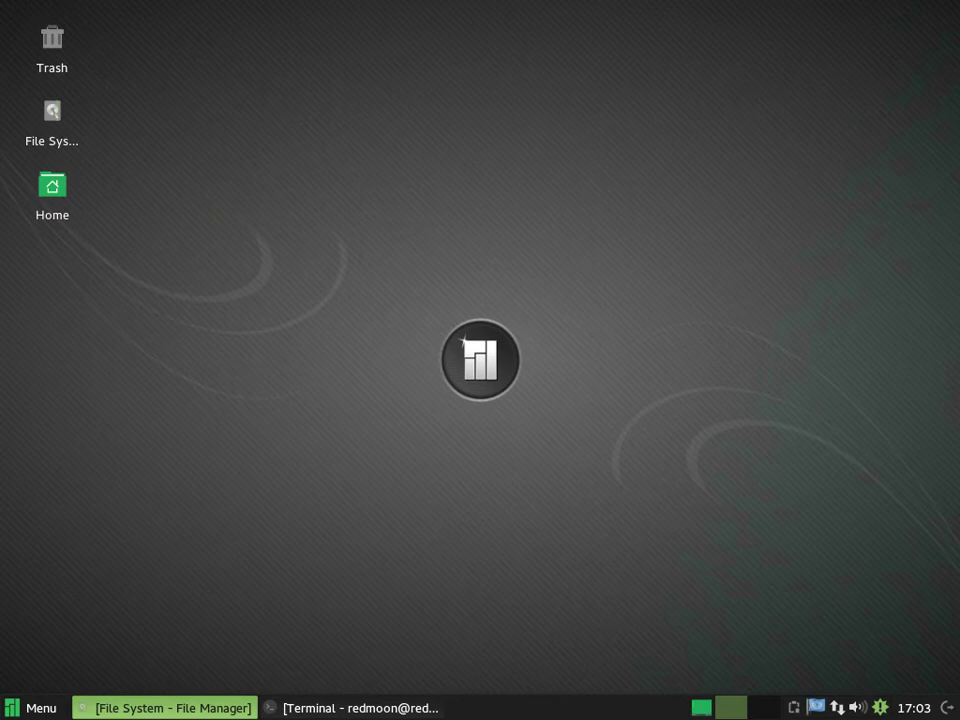
pyautogui.click(374, 707)
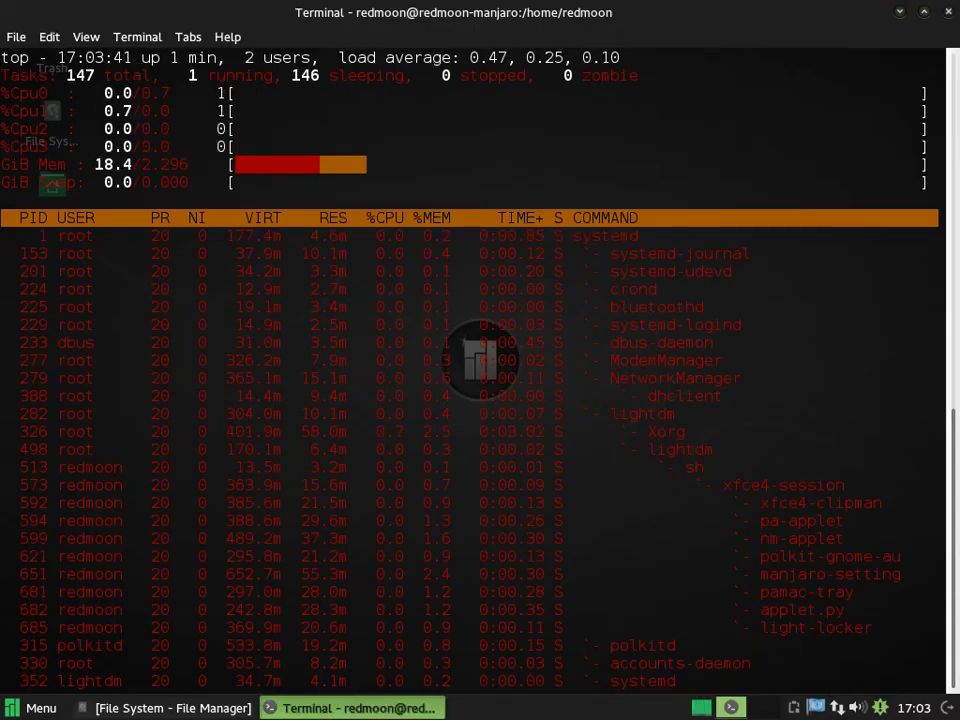
pyautogui.press('q')
# - Check the system's memory usage in the terminal with the free command
pyautogui.press('Return')
pyautogui.press('Return')
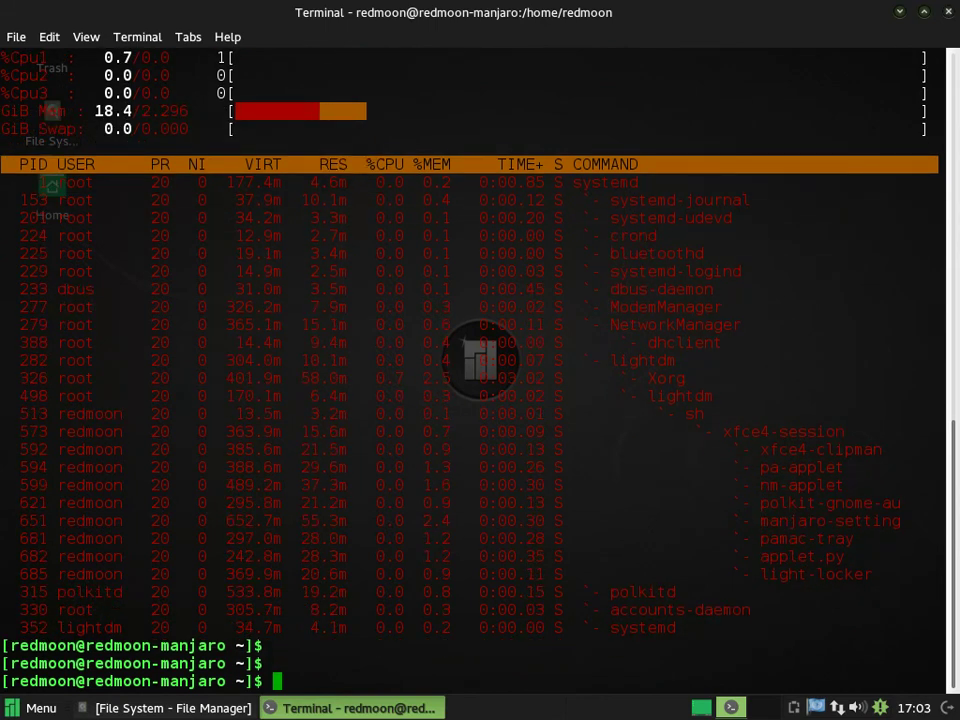
pyautogui.write('free')
pyautogui.press('Return')
pyautogui.press('Return')
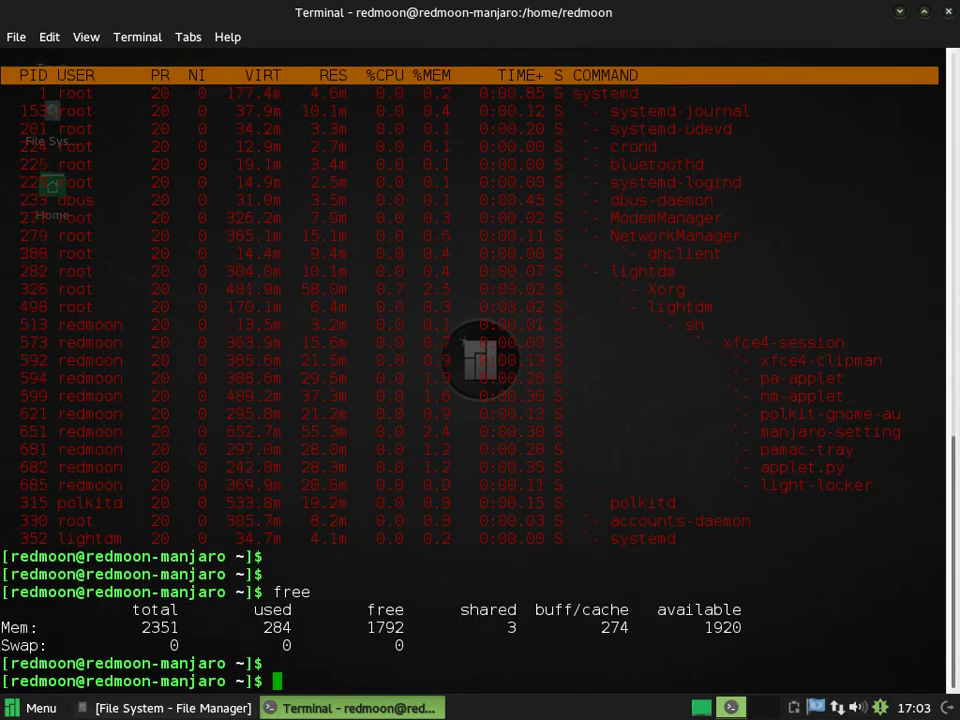
# - Change to the root directory / and list its contents with ls -lart
pyautogui.press('Return')
pyautogui.write('cd /')
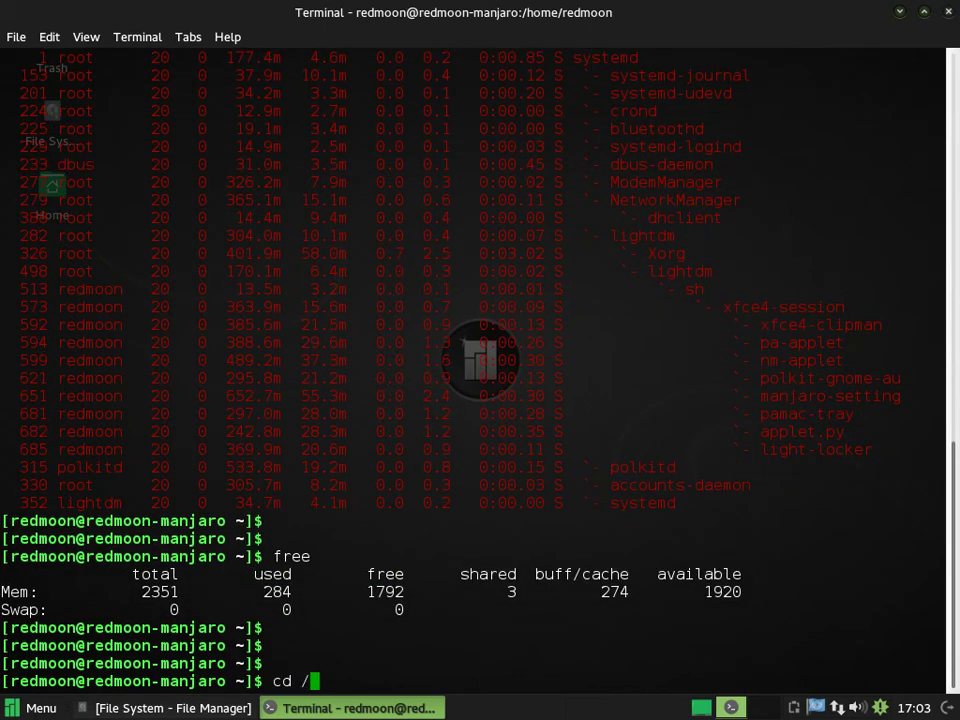
pyautogui.press('Return')
pyautogui.write('ls /')
pyautogui.press('BackSpace')
pyautogui.write('-lart')
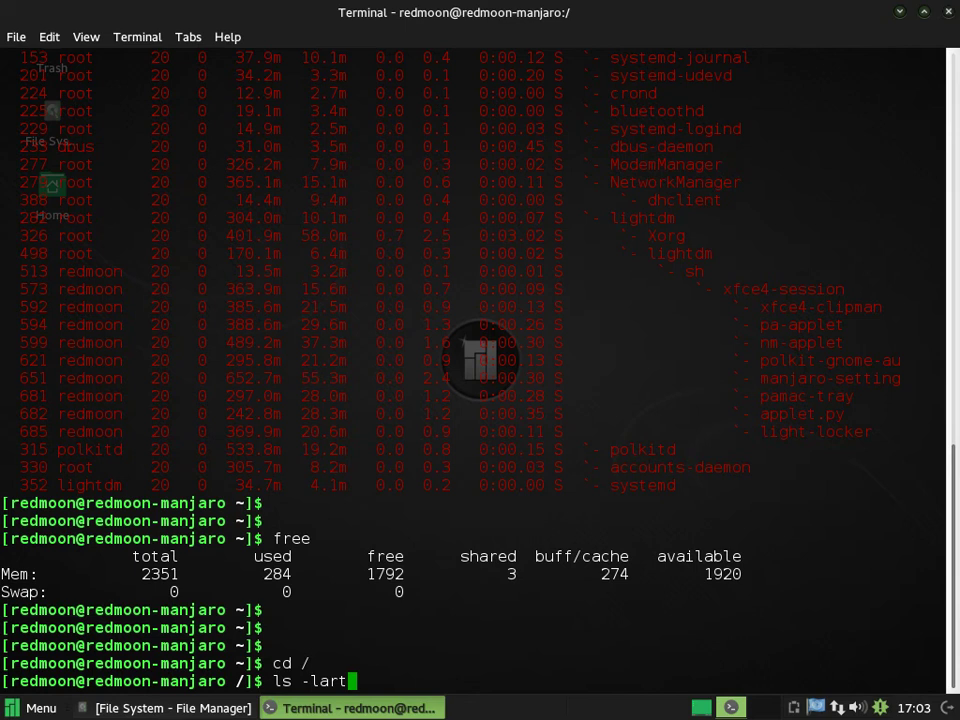
pyautogui.press('Return')
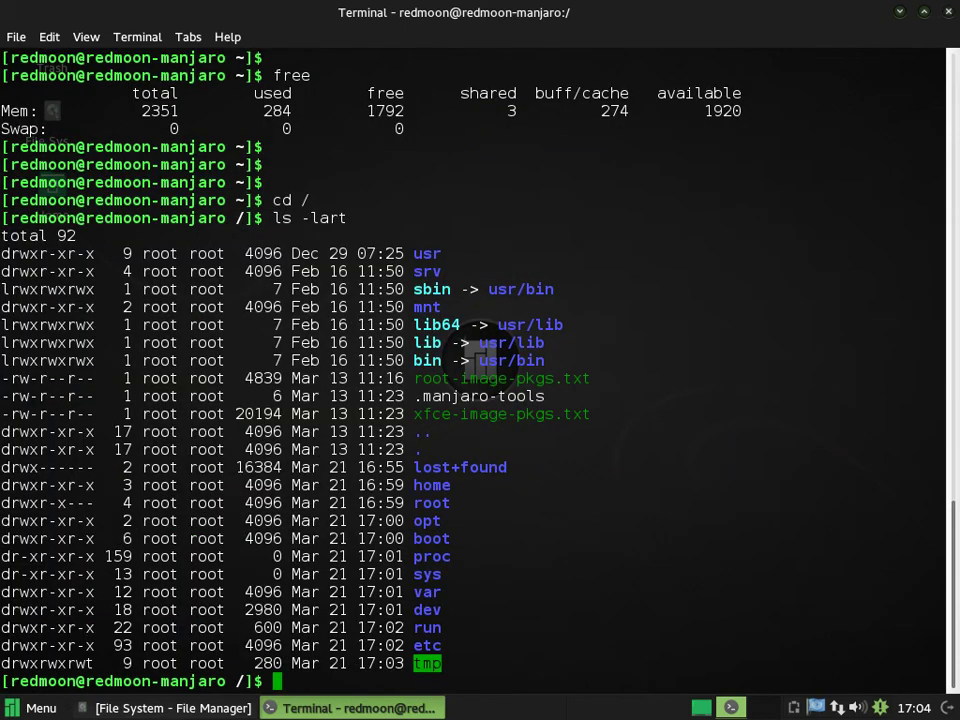
# - Exit the terminal and launch Add/Remove Software from the favorite applications
pyautogui.write('exit')
pyautogui.press('Return')
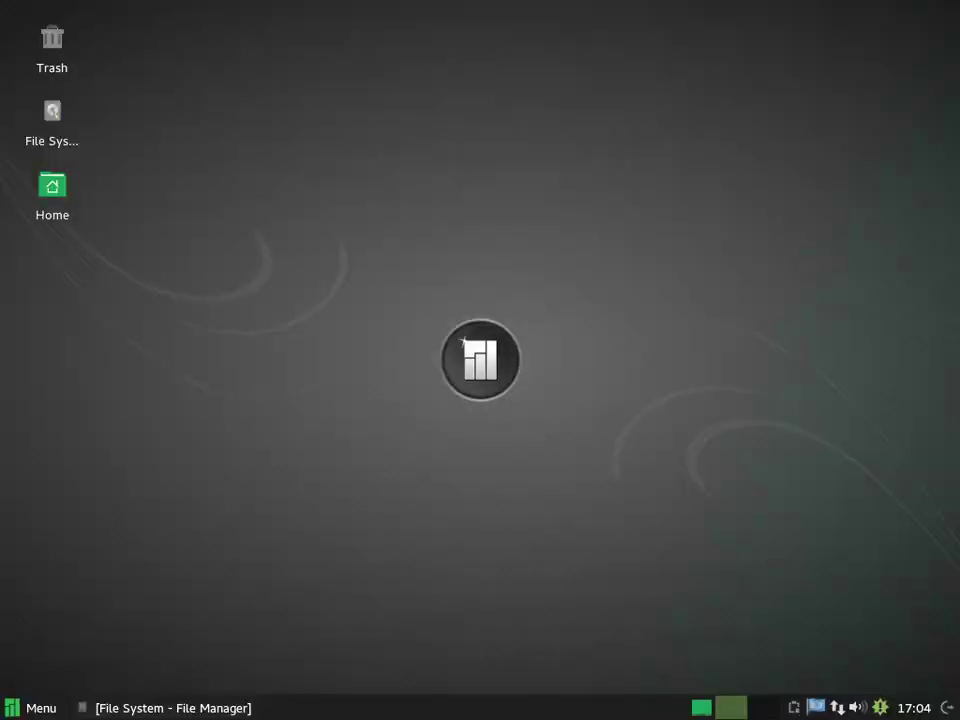
pyautogui.press('super')
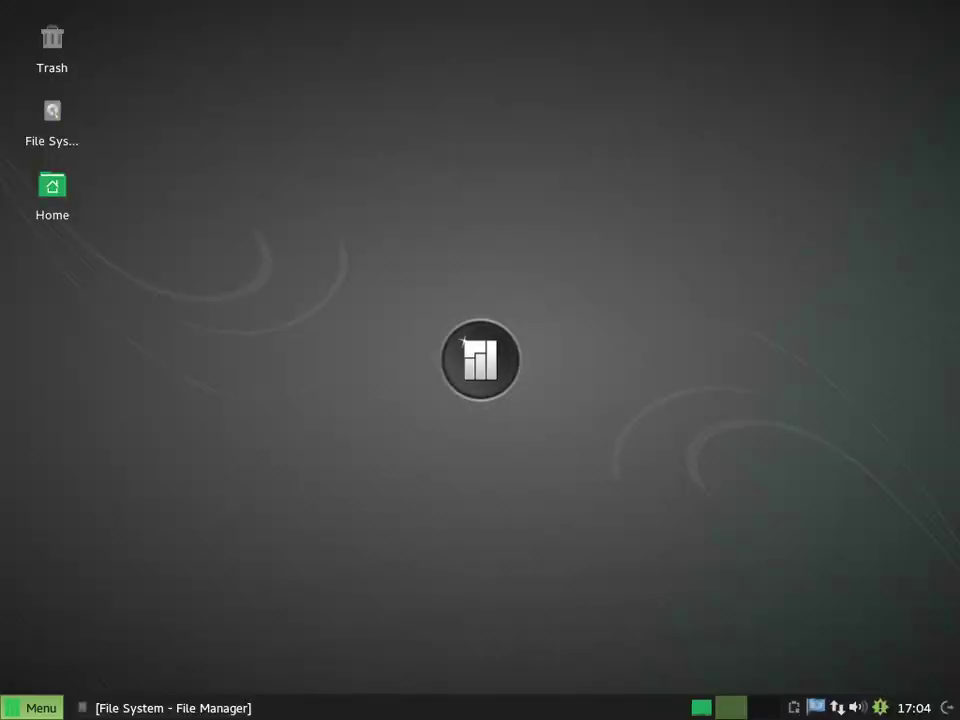
pyautogui.click(32, 708)
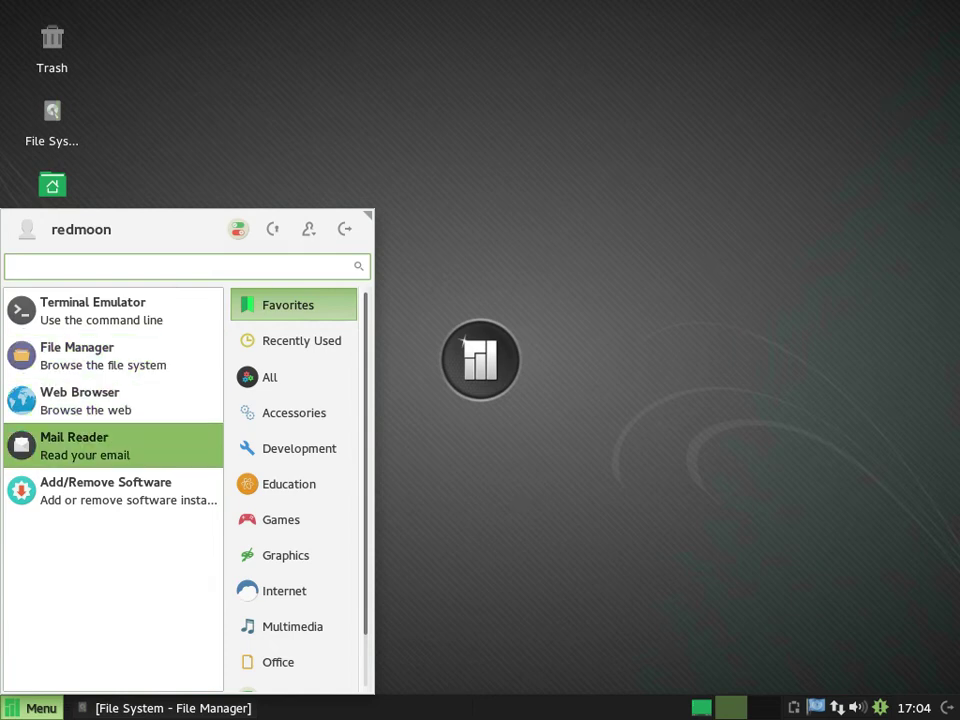
pyautogui.click(105, 490)
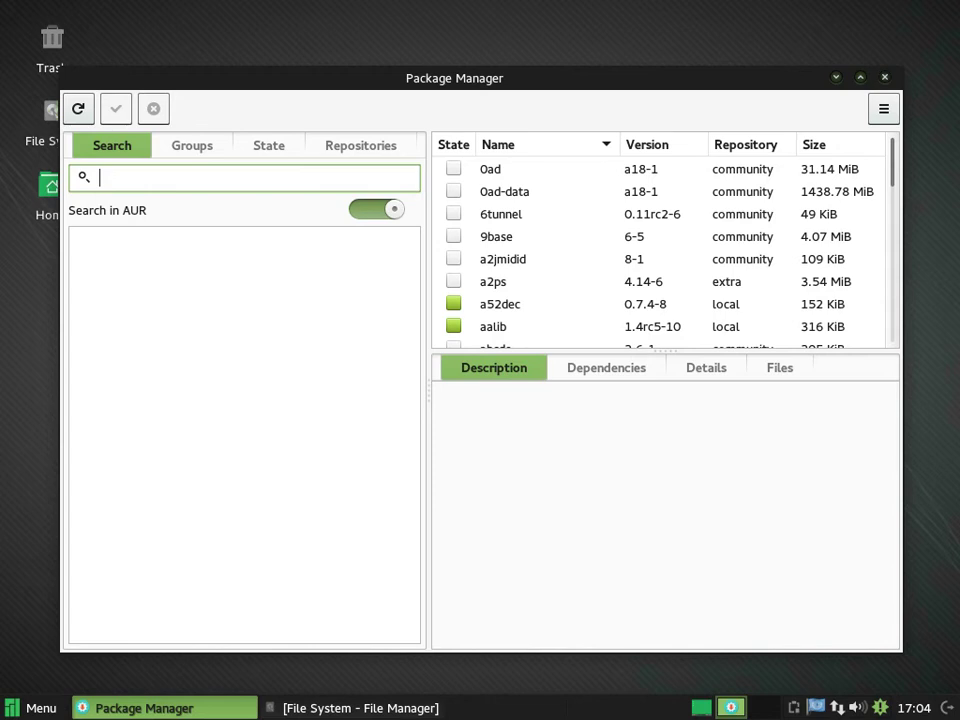
# - Review packages by group, state and the core, extra and community repositories, return to the package search, and close the Package Manager
pyautogui.click(191, 145)
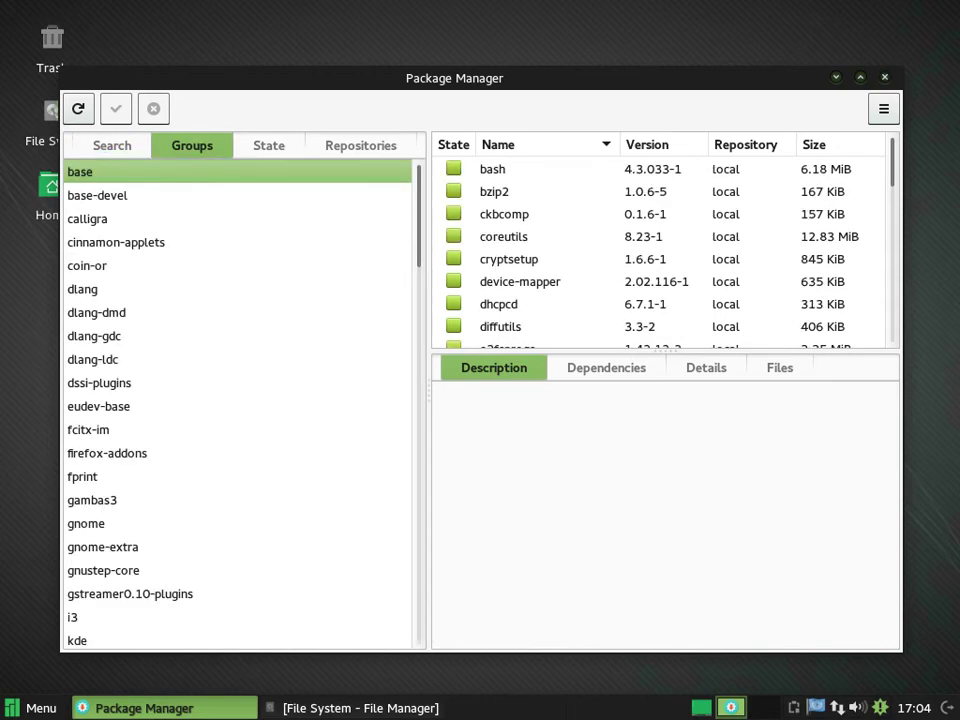
pyautogui.click(268, 145)
pyautogui.click(360, 145)
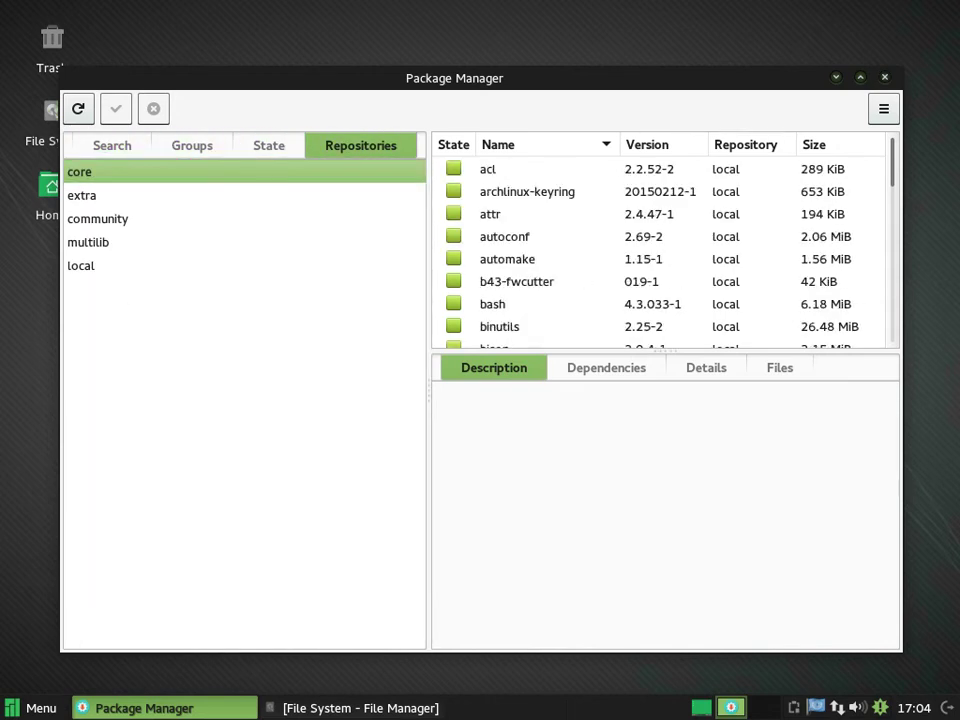
pyautogui.click(82, 195)
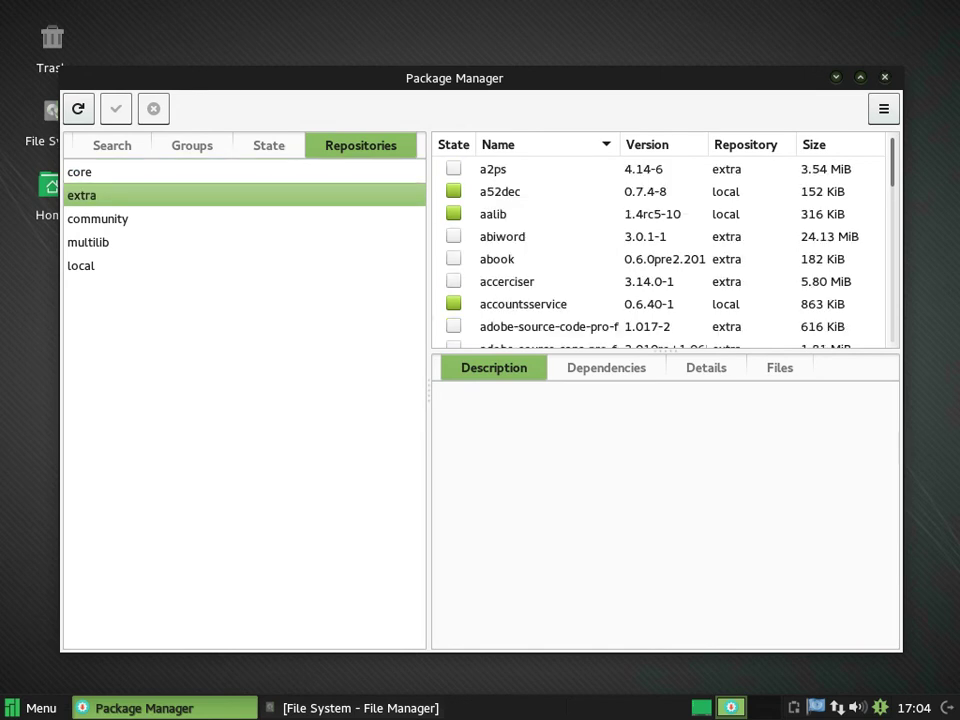
pyautogui.click(97, 218)
pyautogui.click(112, 145)
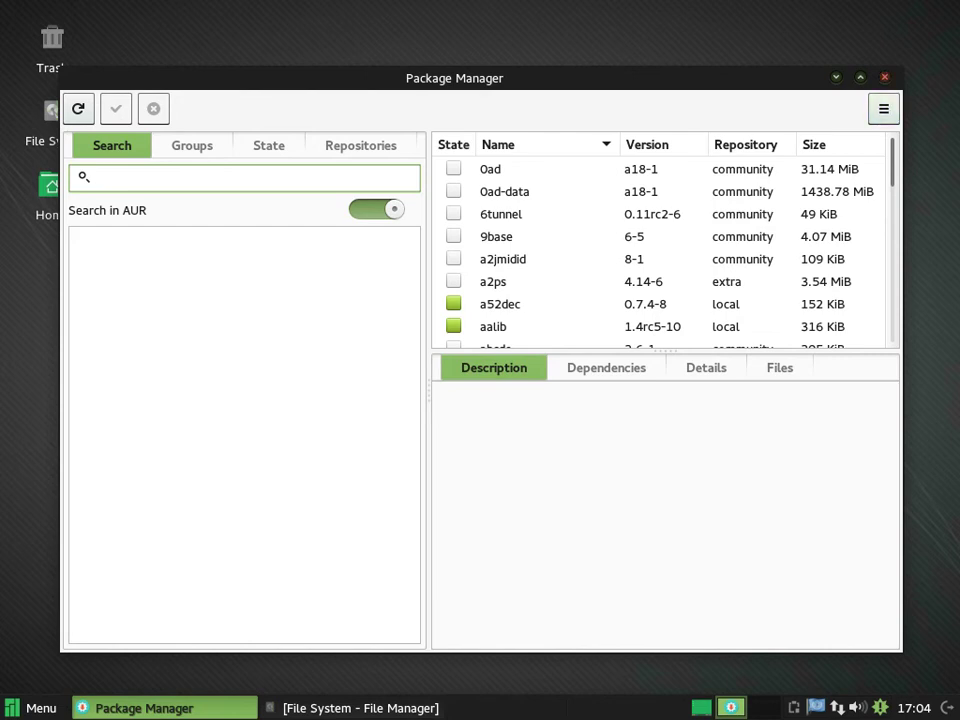
pyautogui.hotkey('alt', 'F4')
# - Check the recently used applications and open About Xfce from the list of all applications
pyautogui.press('super')
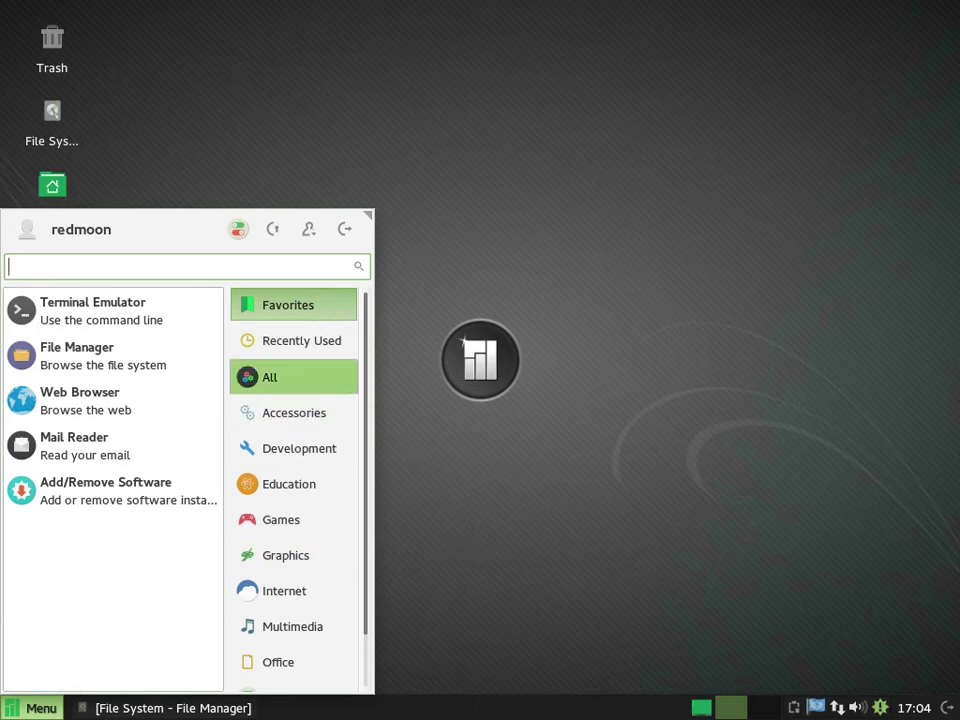
pyautogui.click(301, 340)
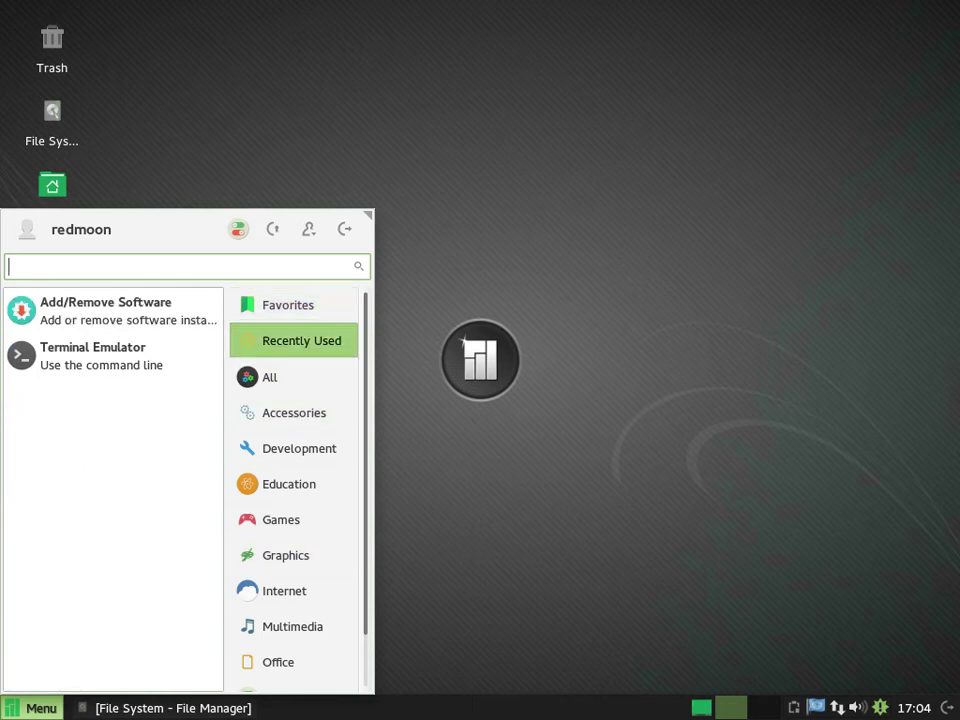
pyautogui.click(293, 377)
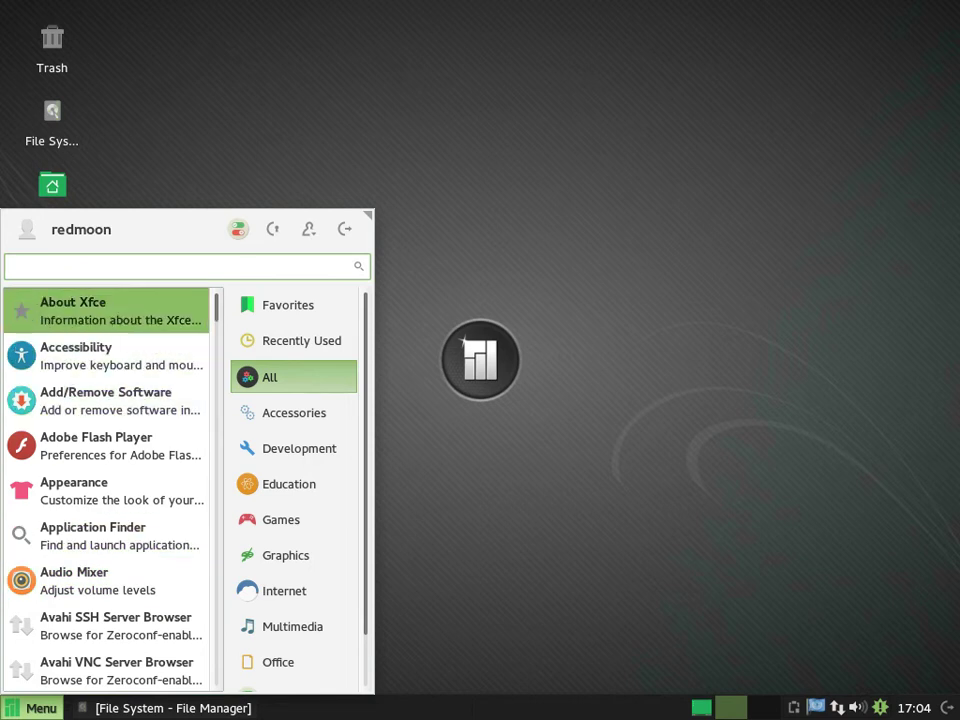
pyautogui.click(105, 310)
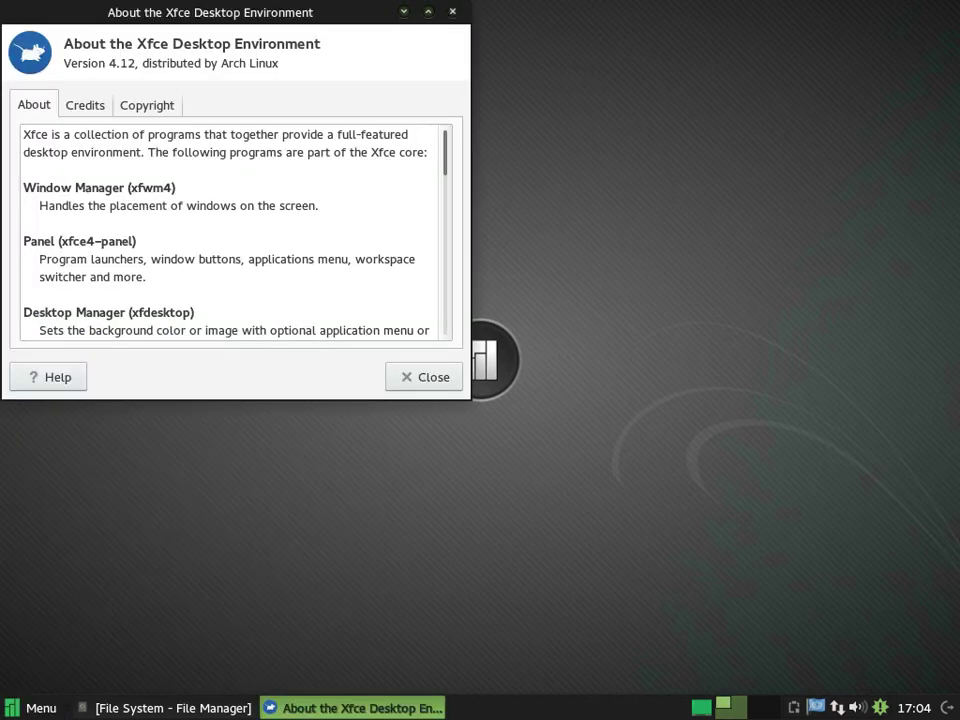
# - Read the Xfce component descriptions and the credits, and close the About the Xfce Desktop Environment window
pyautogui.scroll(-2, 230, 232)
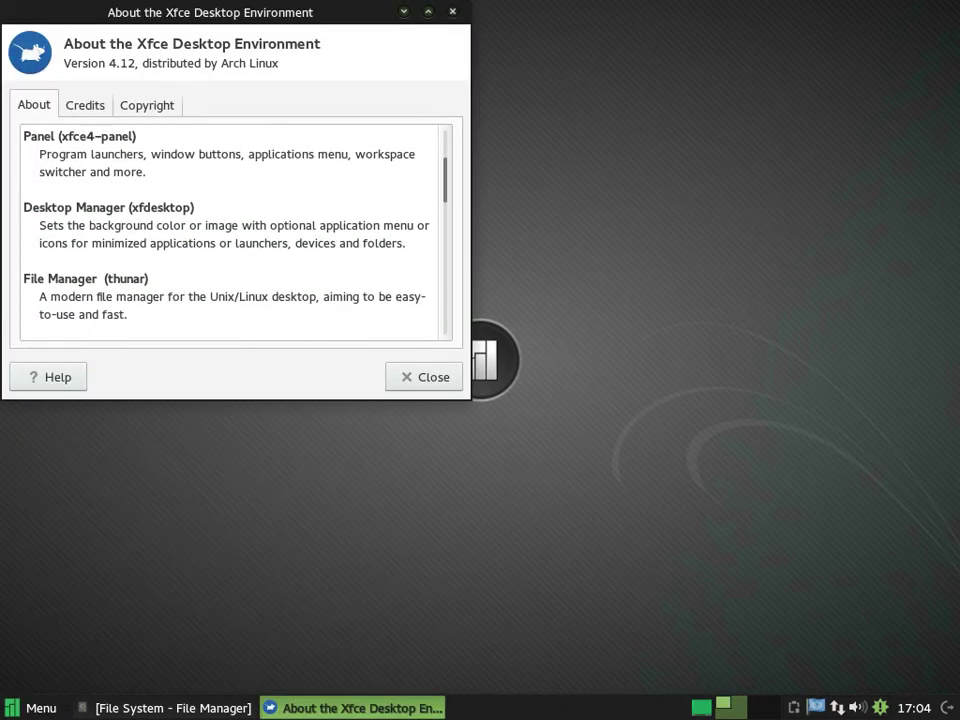
pyautogui.click(85, 105)
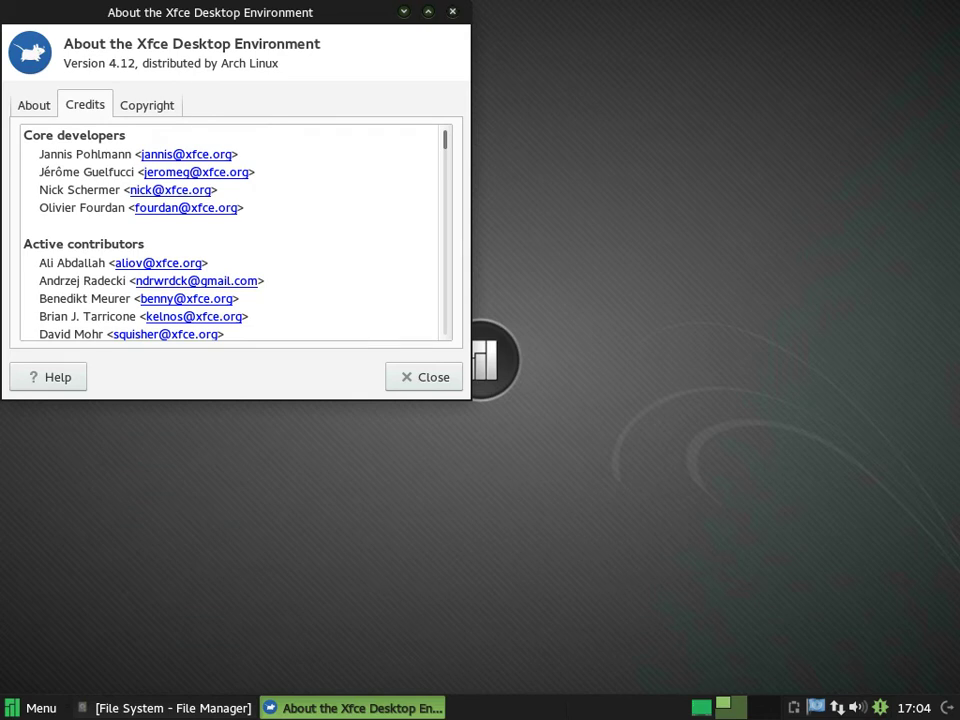
pyautogui.scroll(-5, 230, 232)
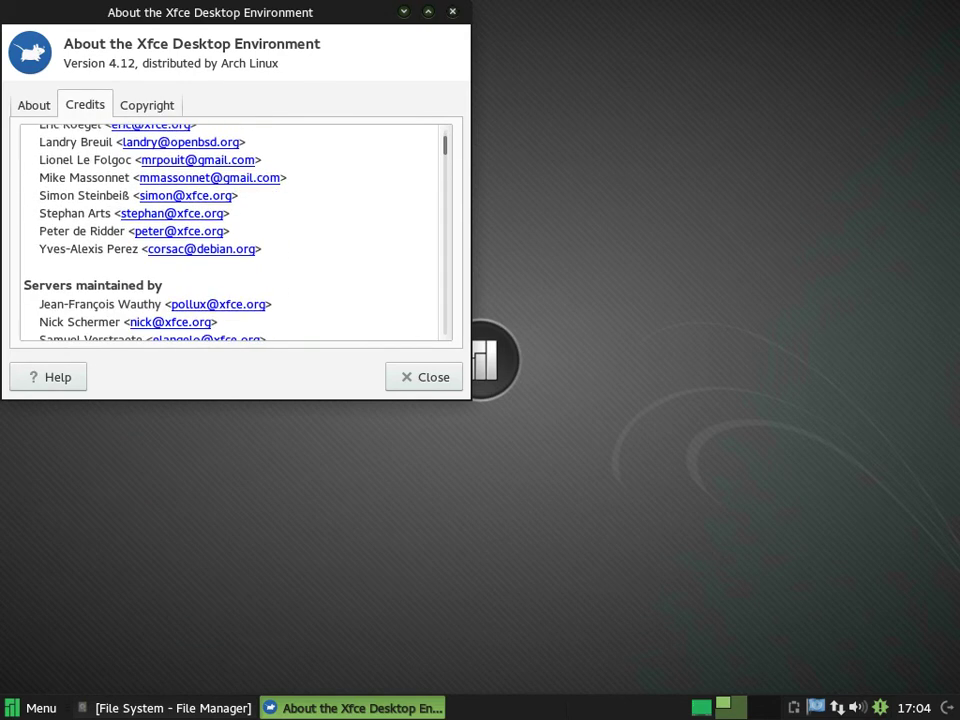
pyautogui.scroll(-3, 230, 232)
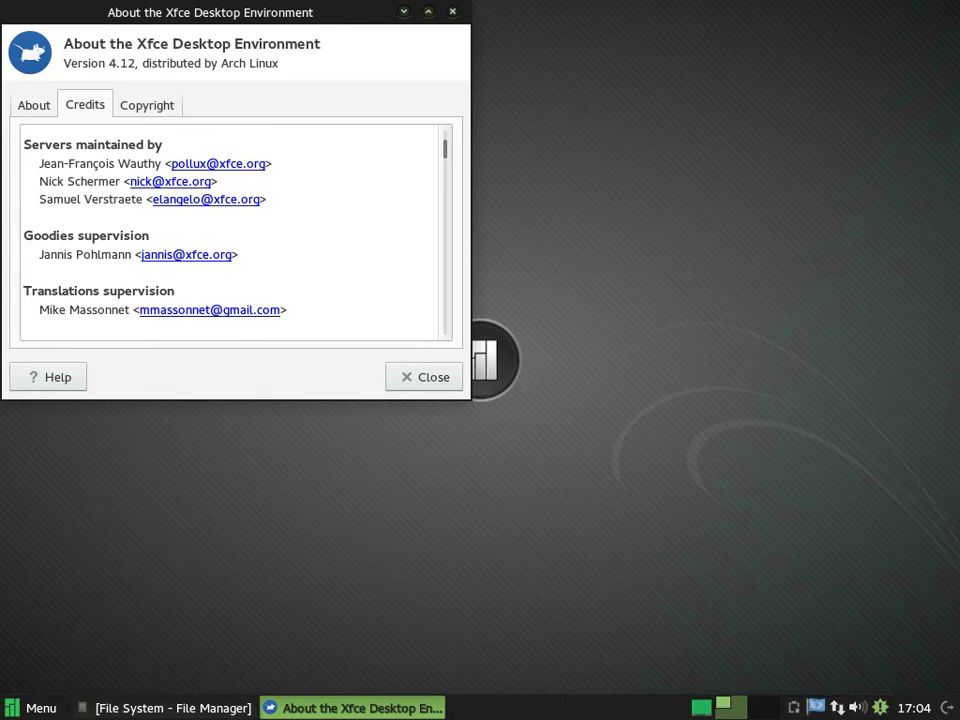
pyautogui.click(424, 377)
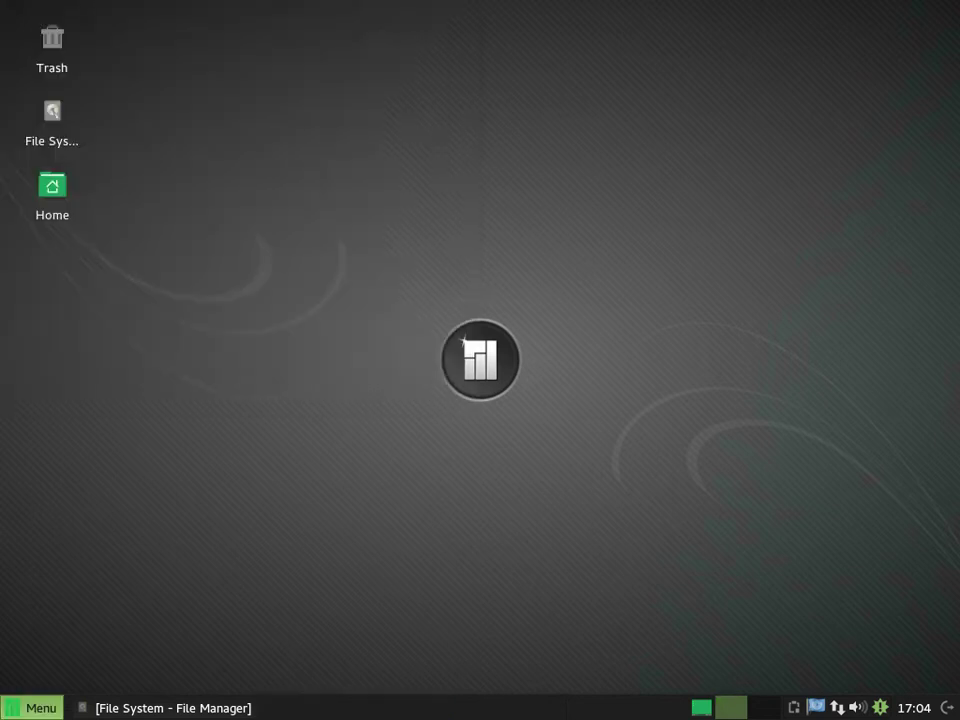
# - Look through the Accessories applications and launch Task Manager
pyautogui.click(35, 708)
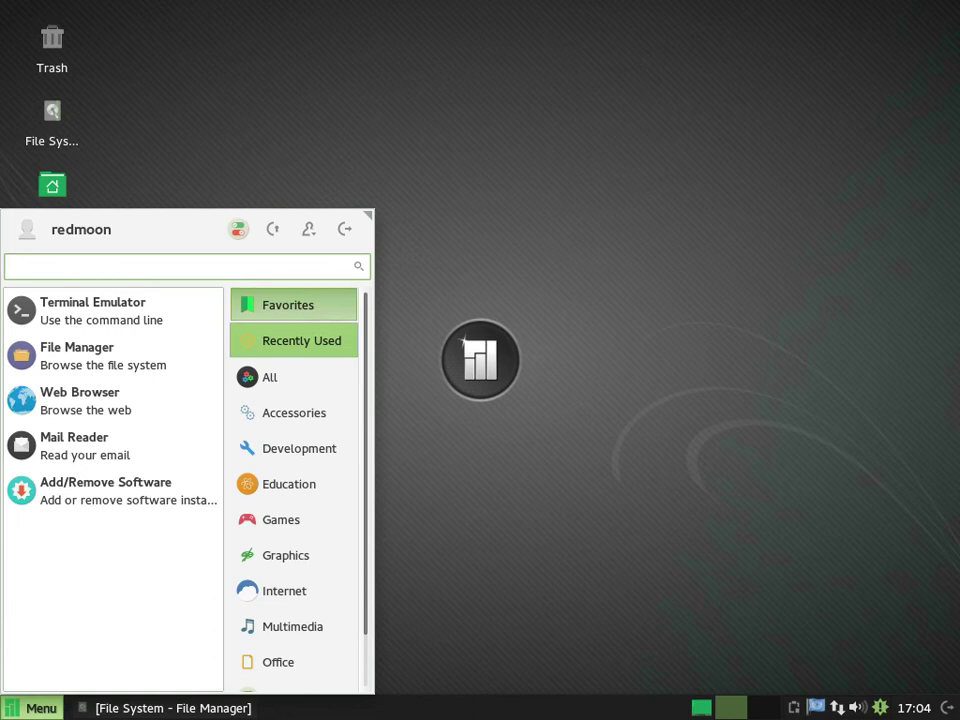
pyautogui.click(293, 377)
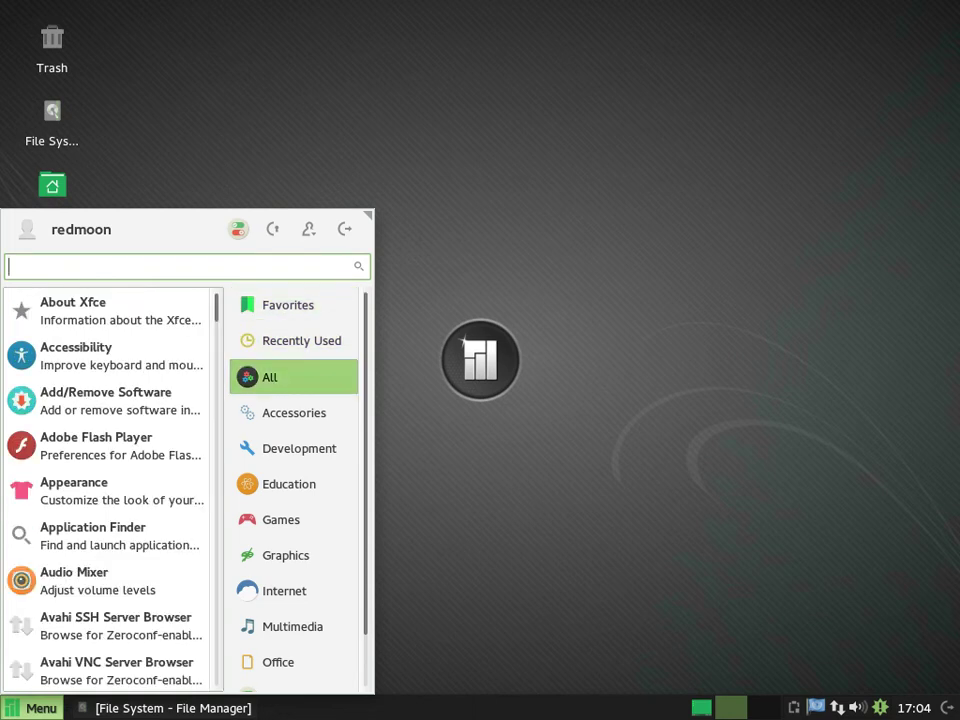
pyautogui.click(293, 412)
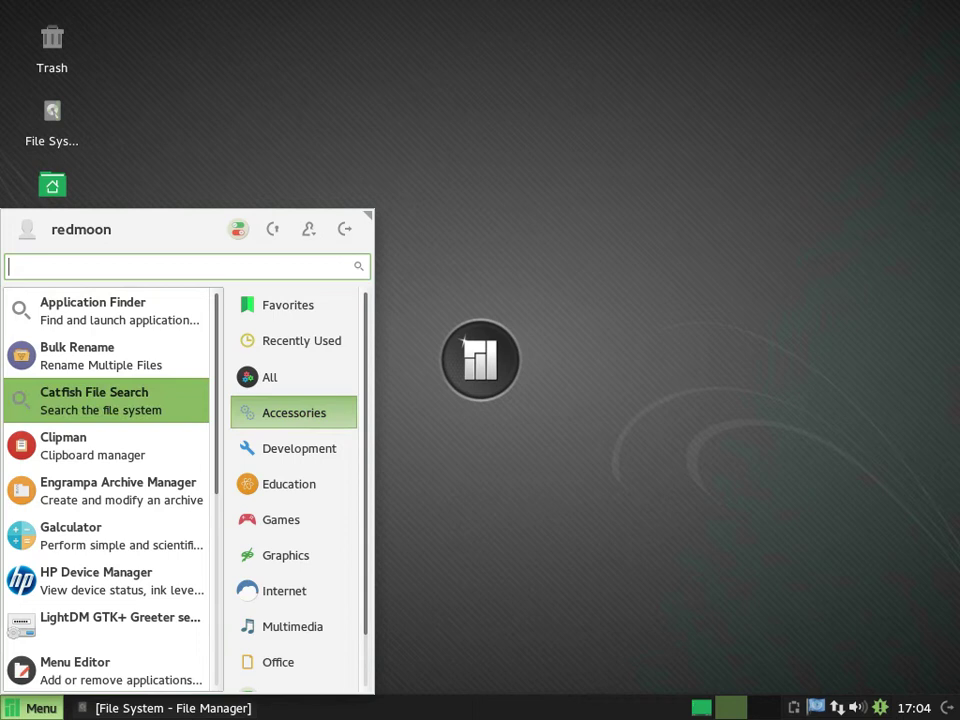
pyautogui.scroll(-3, 105, 410)
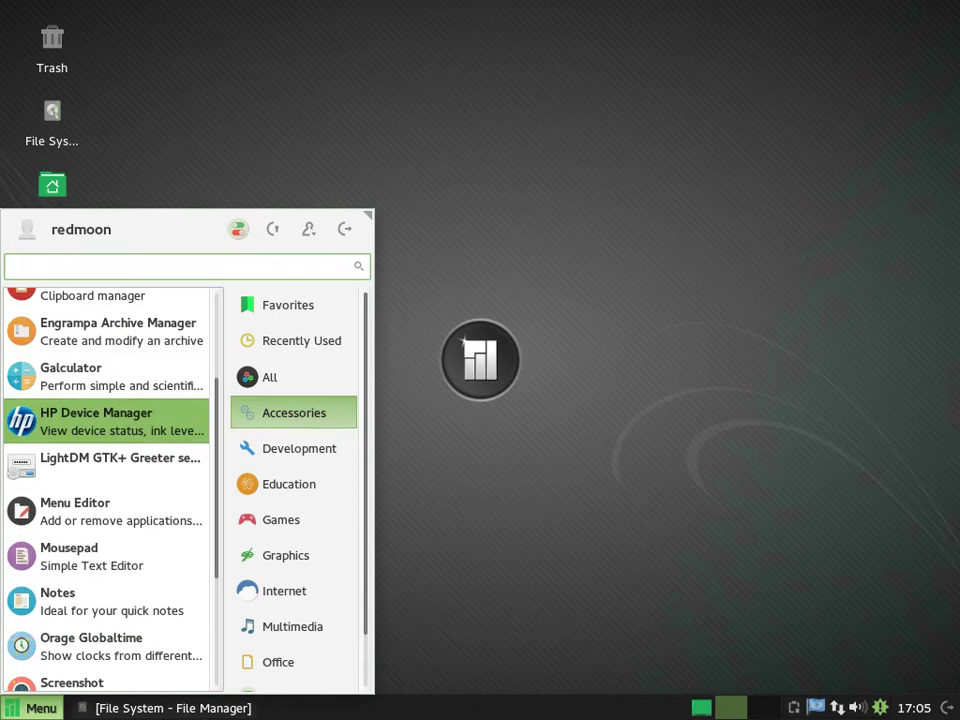
pyautogui.scroll(-3, 105, 410)
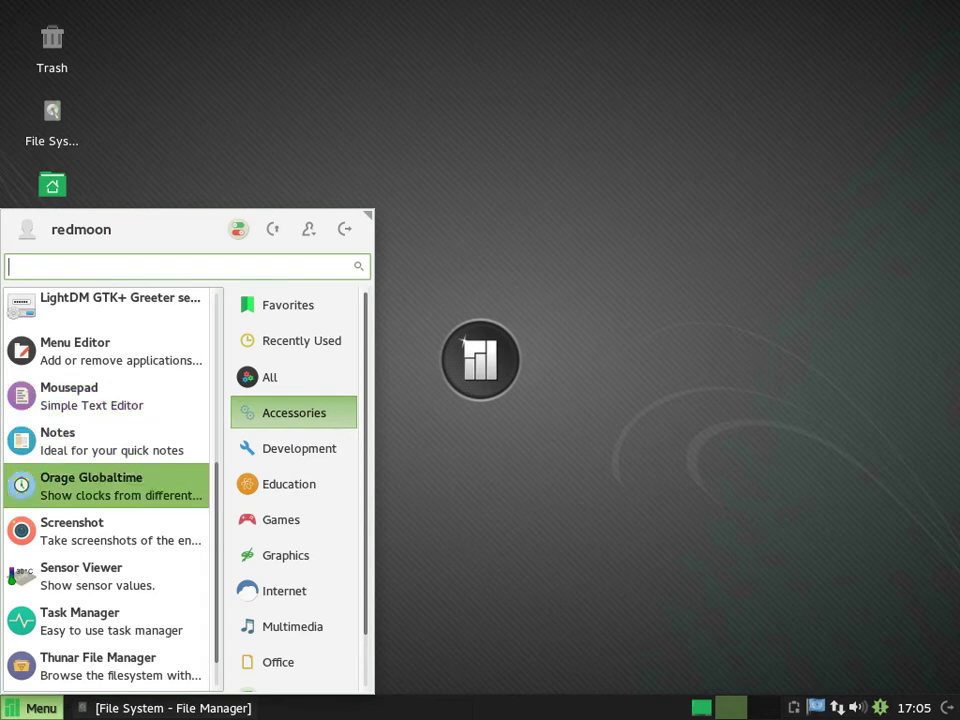
pyautogui.click(110, 621)
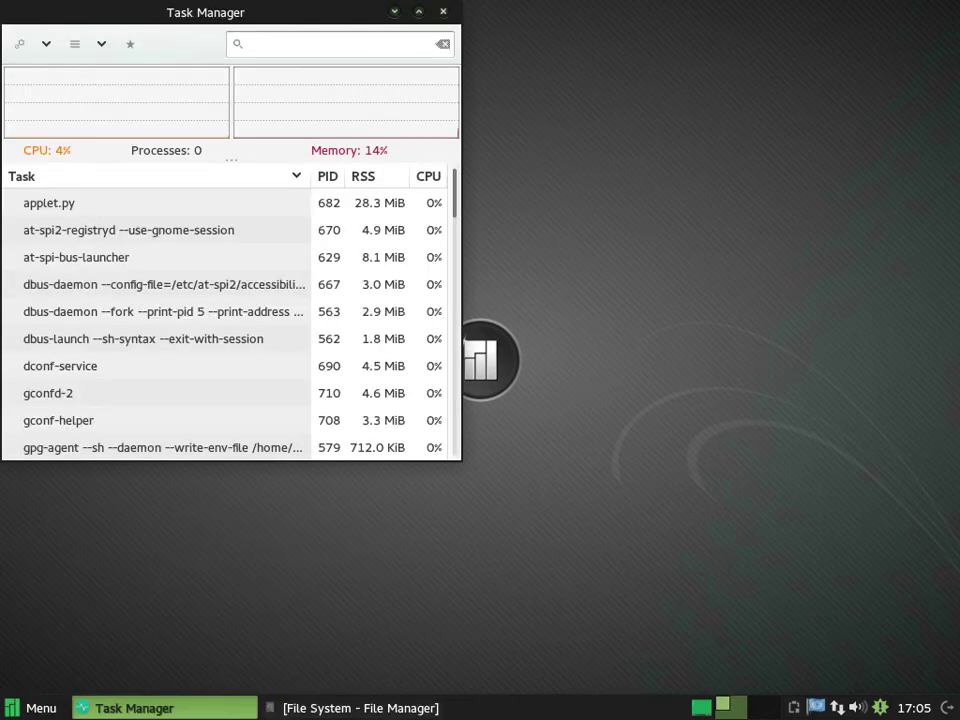
# - Maximize the Task Manager, sort the processes by CPU usage, and minimize the window
pyautogui.click(419, 11)
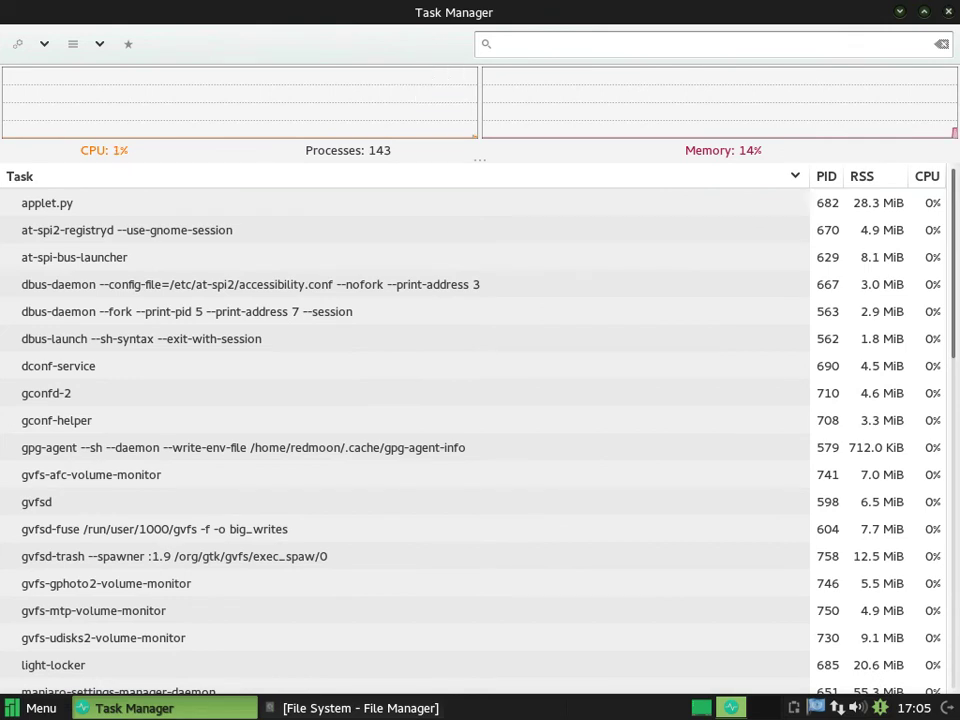
pyautogui.click(926, 176)
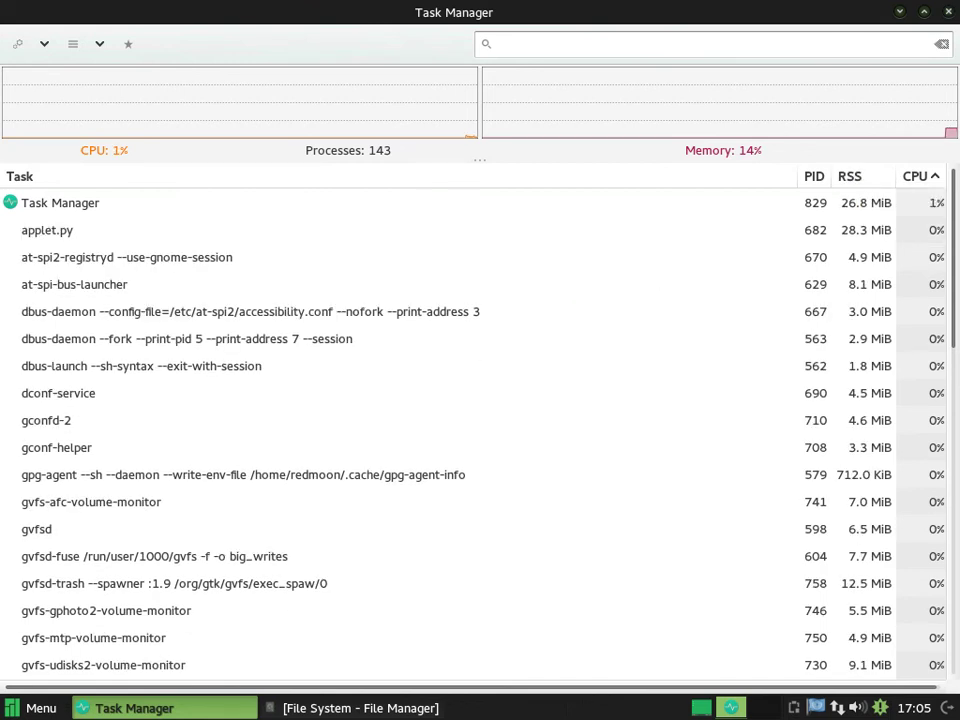
pyautogui.hotkey('alt', 'F9')
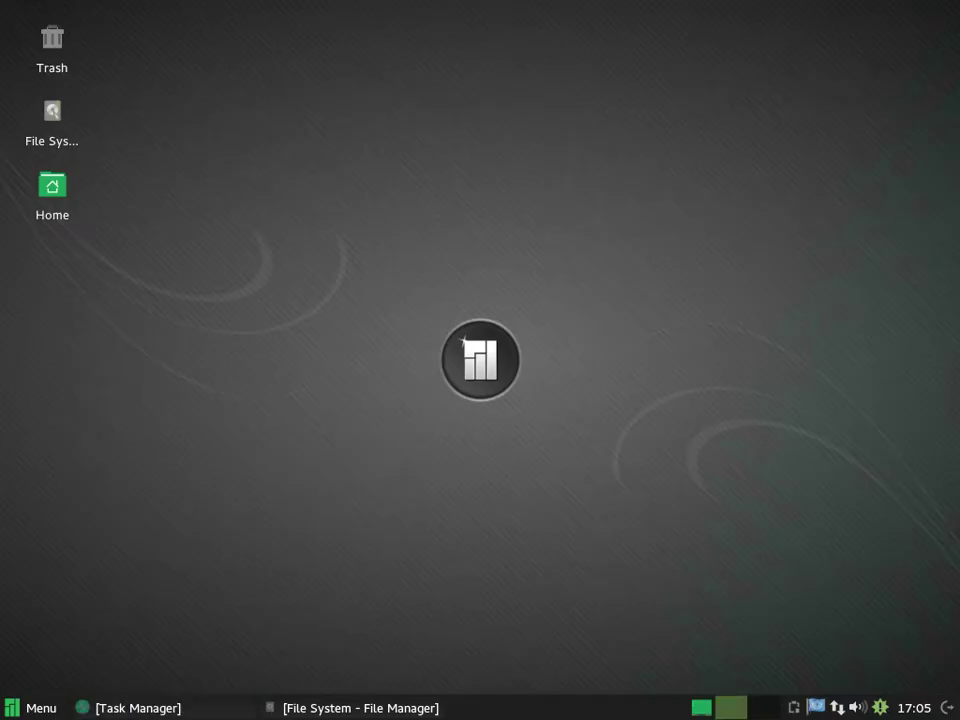
# - Review the complete list of installed Accessories applications, from Application Finder down to Xfburn
pyautogui.press('super')
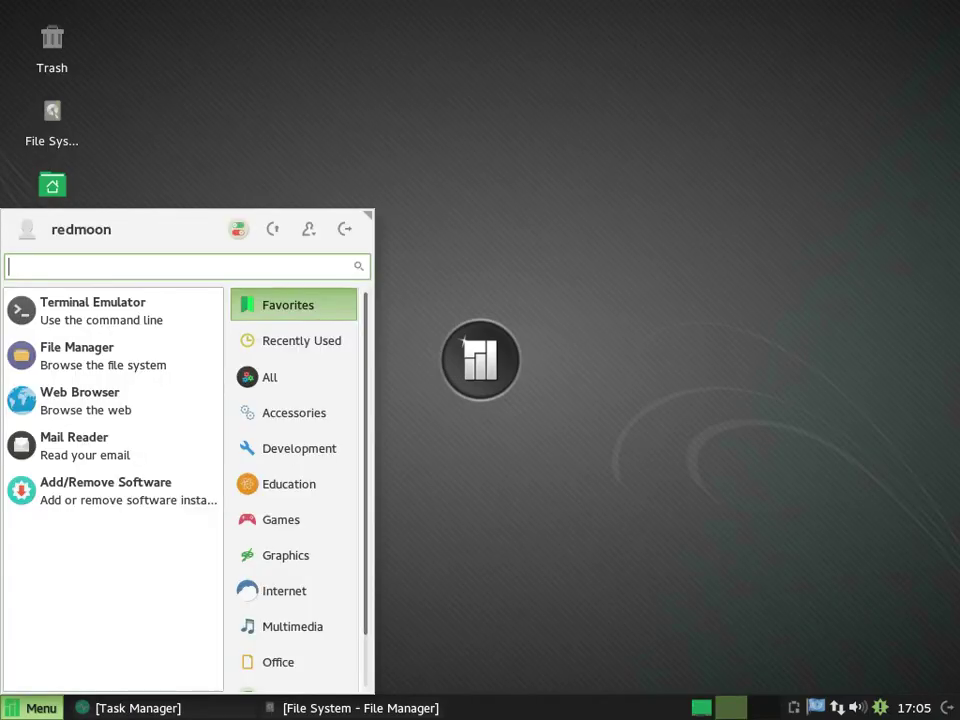
pyautogui.click(293, 412)
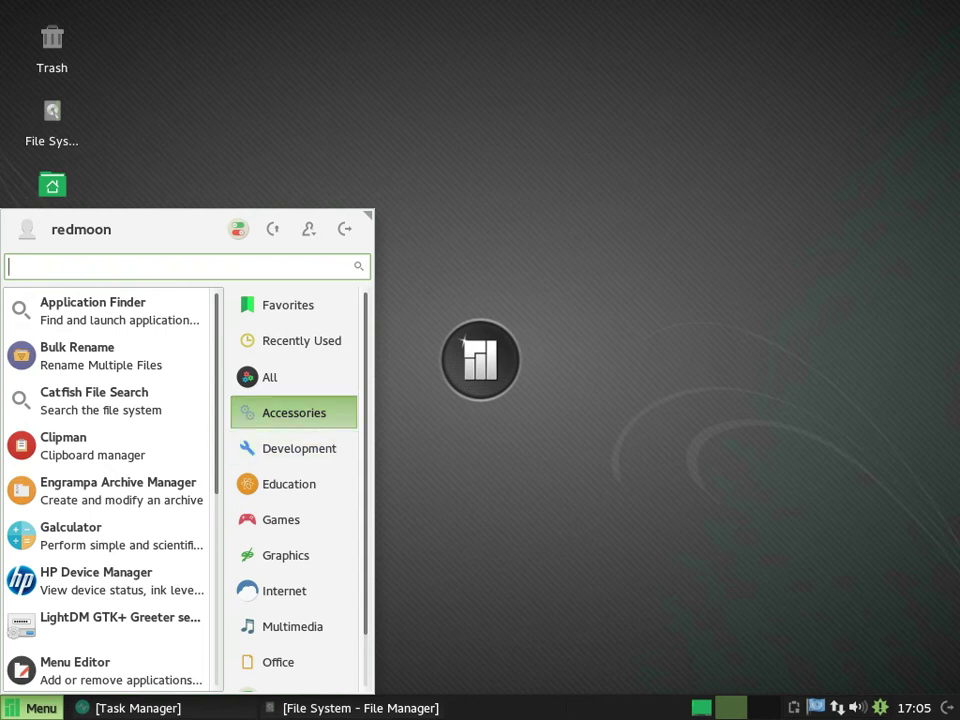
pyautogui.scroll(-4, 105, 502)
pyautogui.scroll(-2, 105, 495)
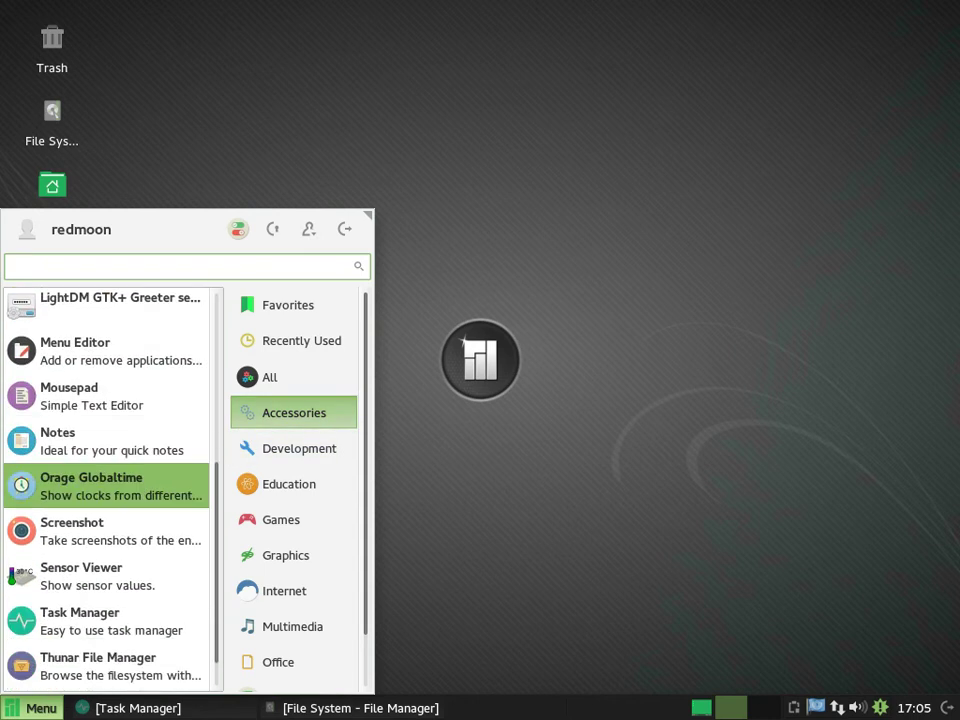
pyautogui.scroll(-1, 105, 490)
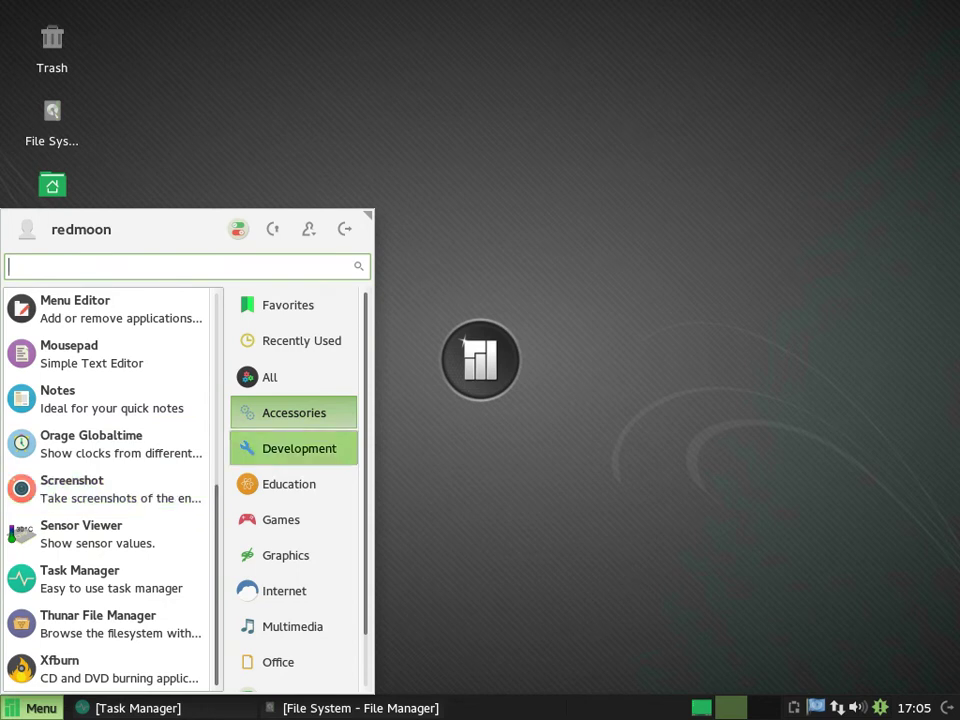
# - Examine the installed applications in the Development, Education, Games, Graphics, Internet, Multimedia and Office categories
pyautogui.click(293, 448)
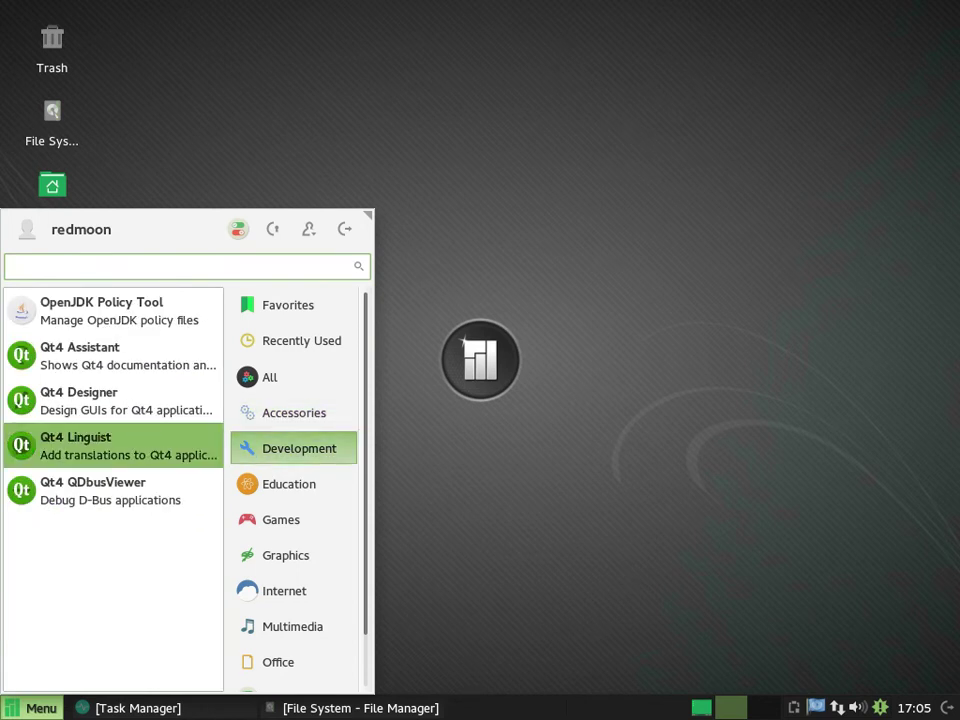
pyautogui.click(289, 484)
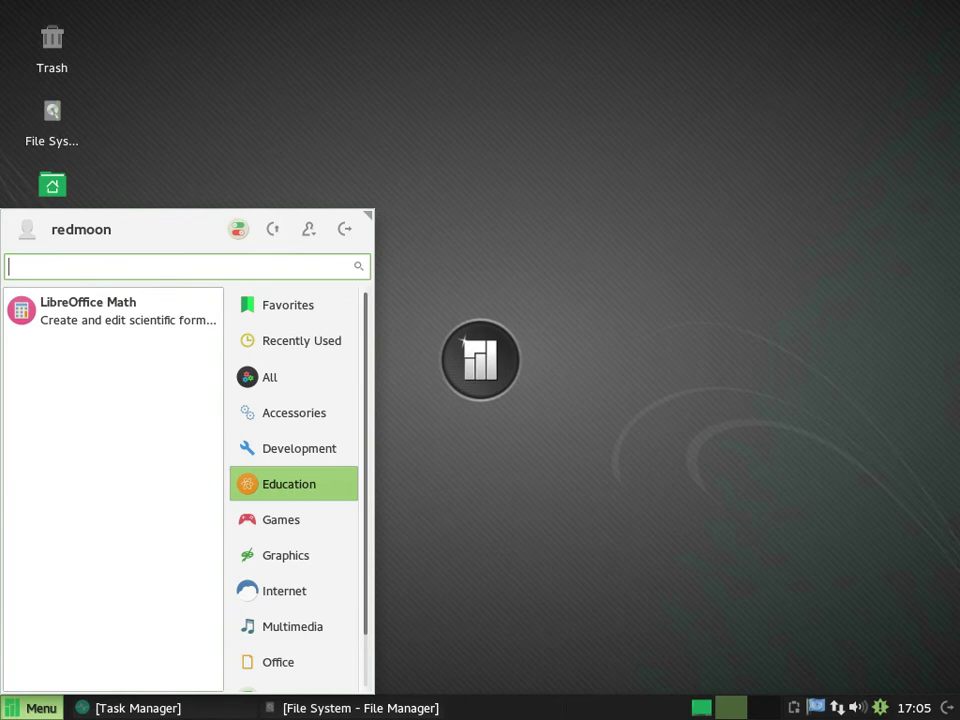
pyautogui.click(281, 519)
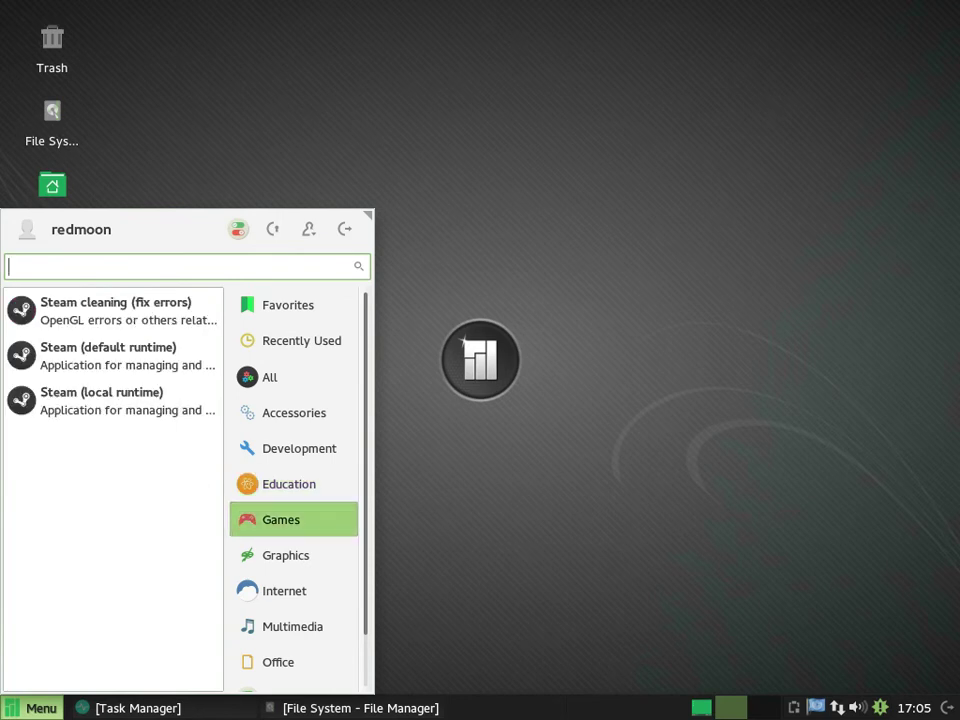
pyautogui.click(285, 555)
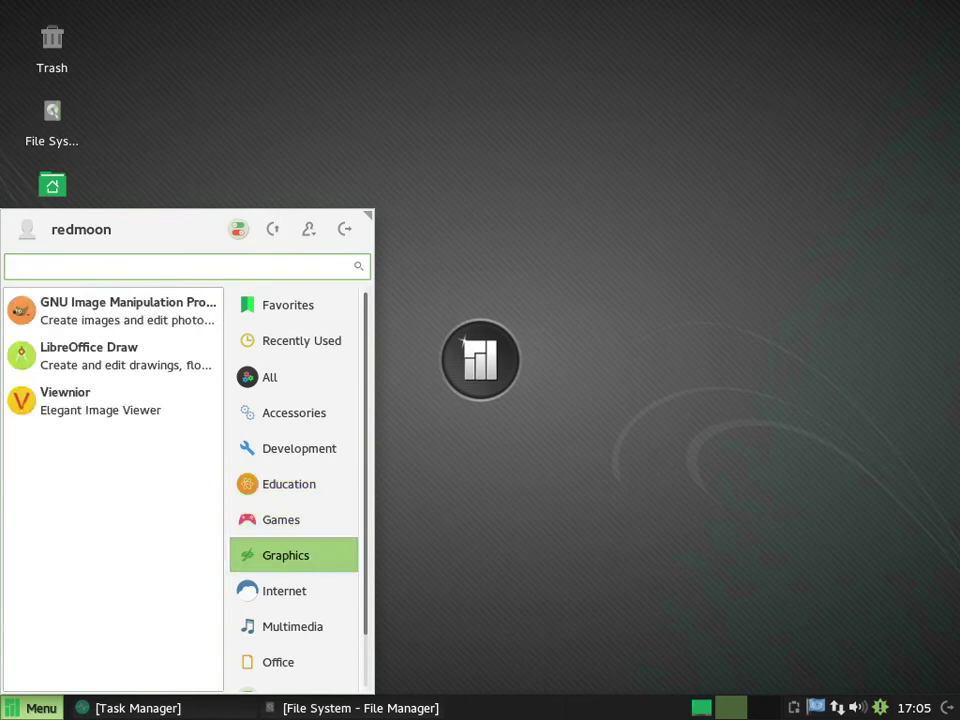
pyautogui.click(284, 591)
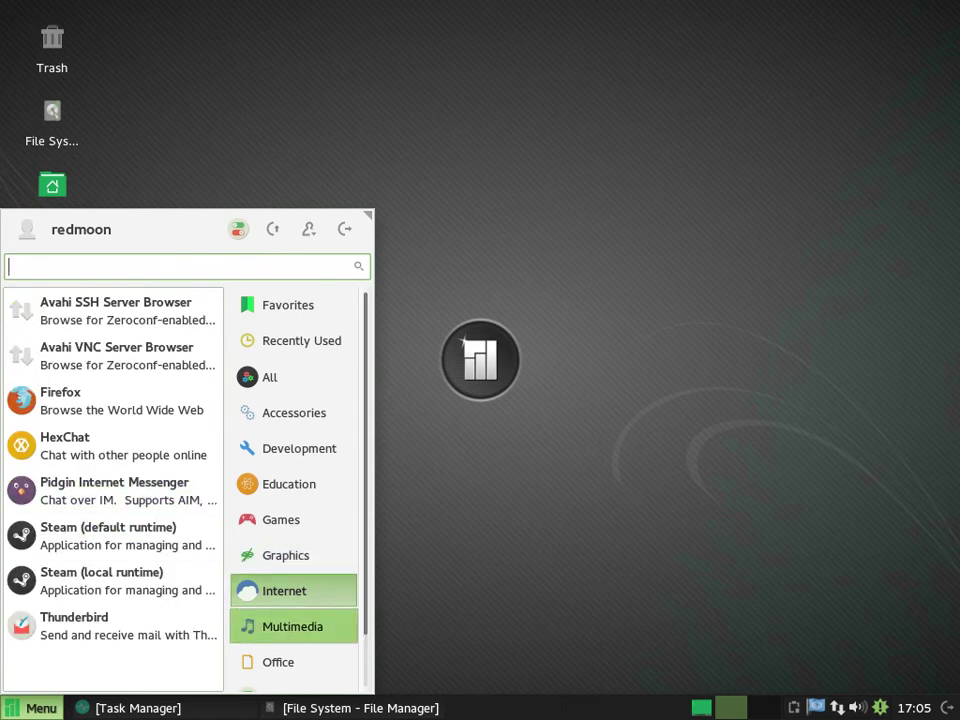
pyautogui.click(292, 626)
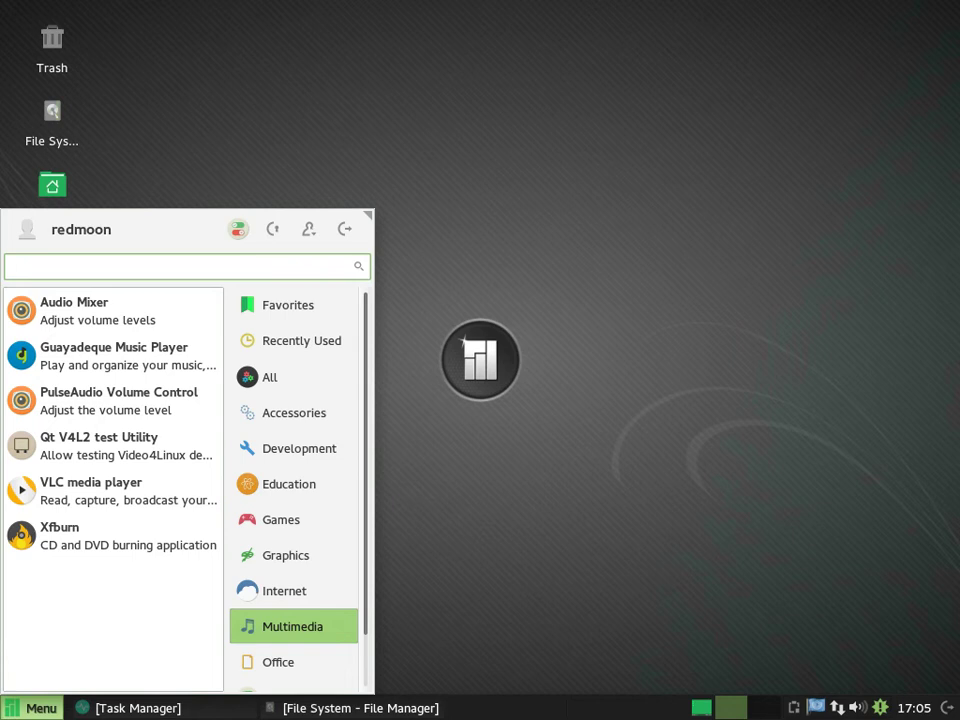
pyautogui.click(280, 662)
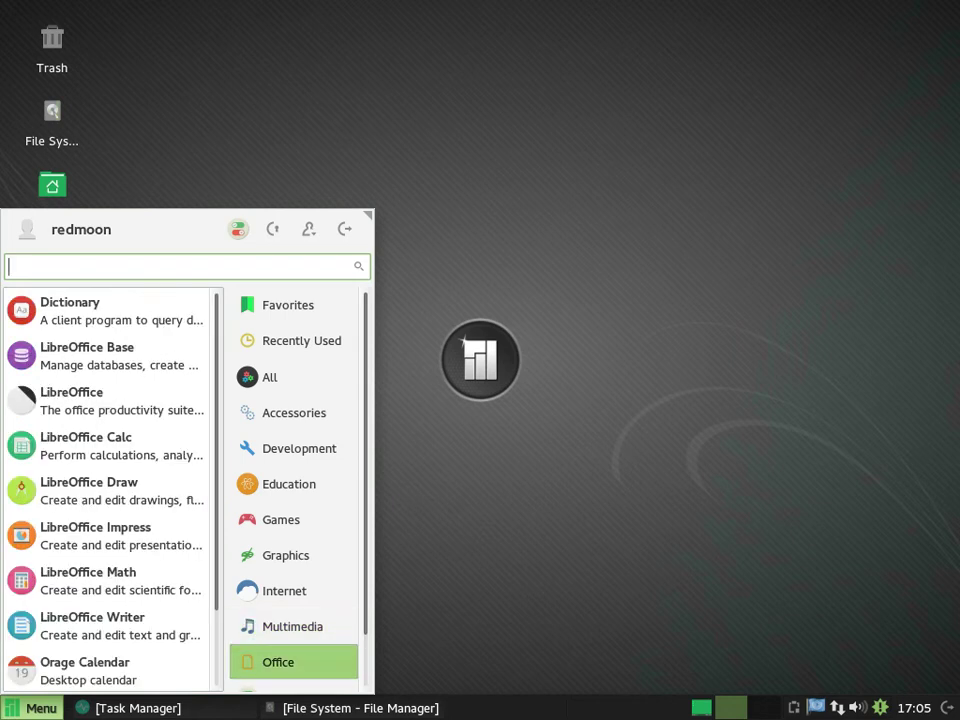
pyautogui.scroll(-2, 105, 535)
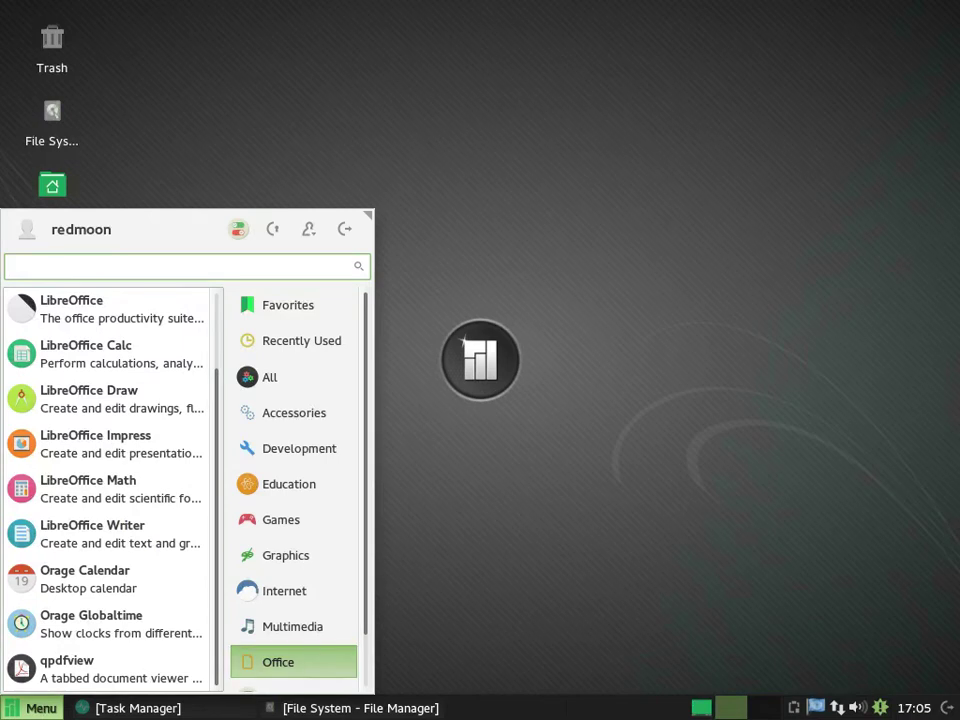
pyautogui.scroll(-2, 295, 560)
# - Open the Desktop settings and browse the whole collection of available wallpapers in the xfce folder
pyautogui.click(285, 638)
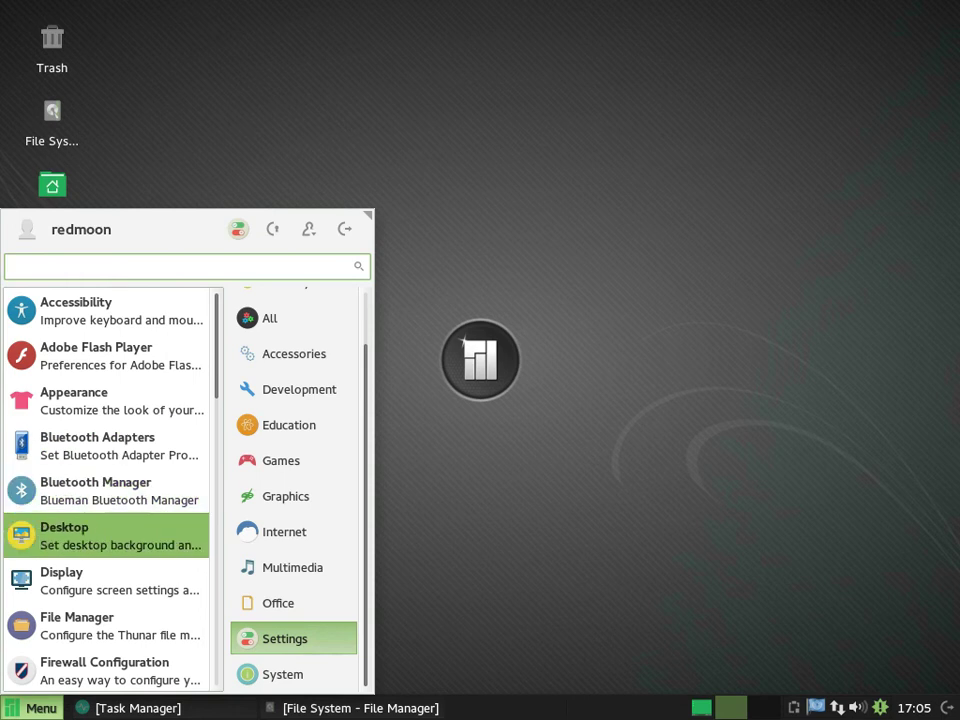
pyautogui.click(110, 535)
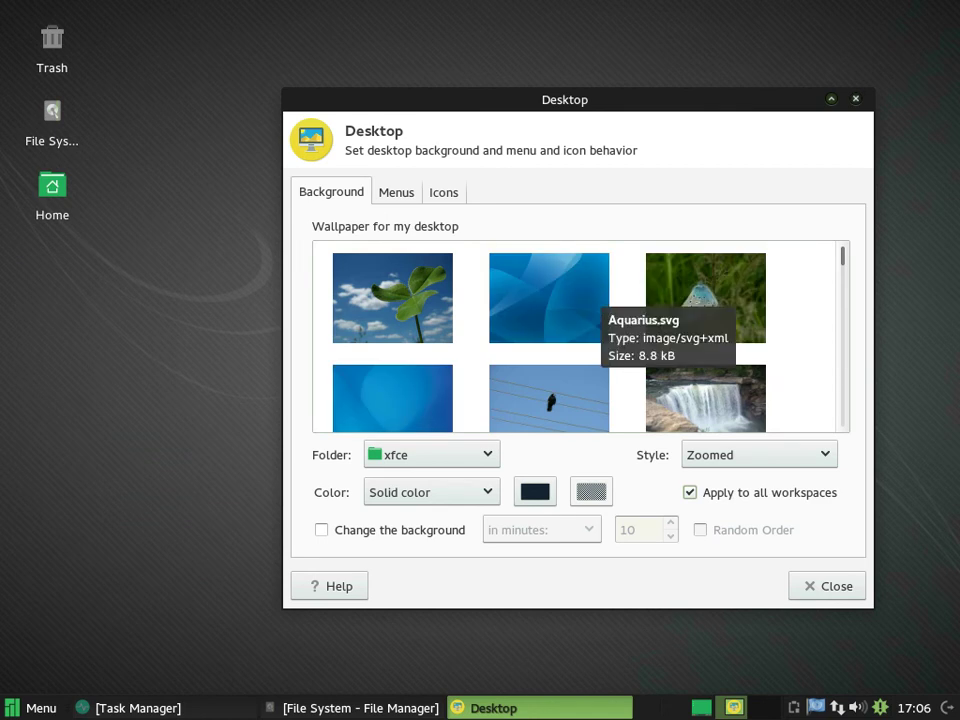
pyautogui.scroll(-5, 600, 310)
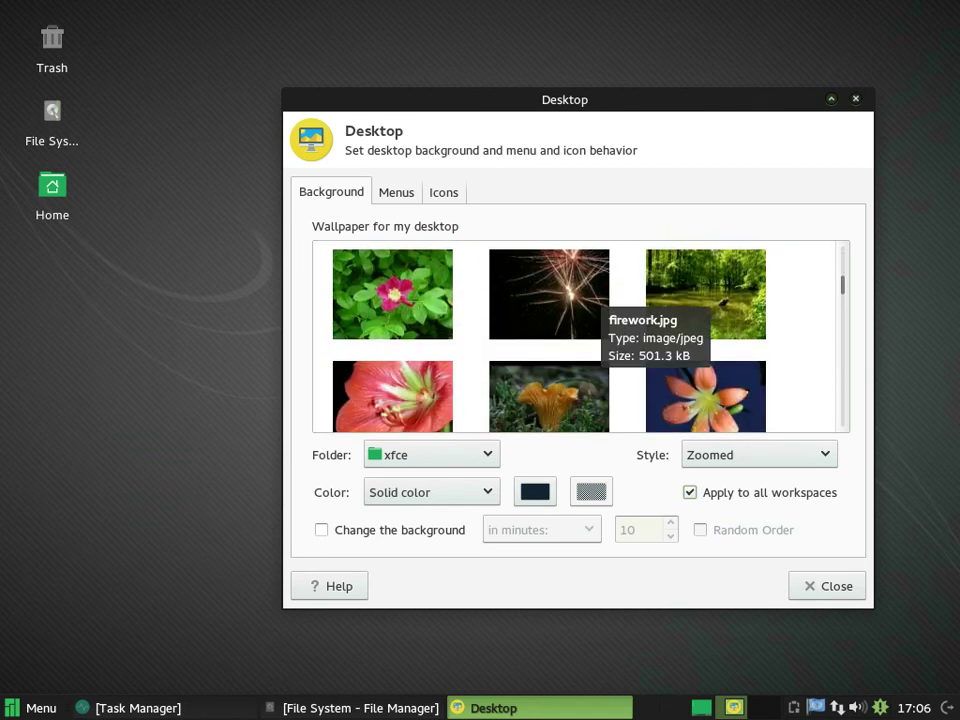
pyautogui.scroll(-4, 600, 305)
pyautogui.scroll(-2, 600, 305)
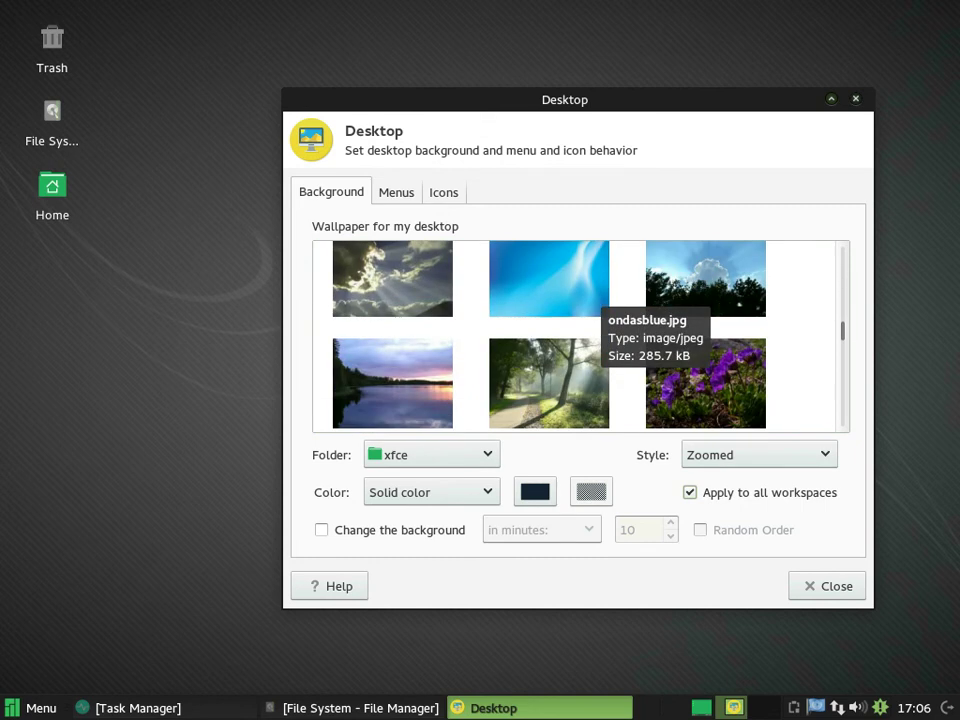
pyautogui.scroll(-2, 600, 305)
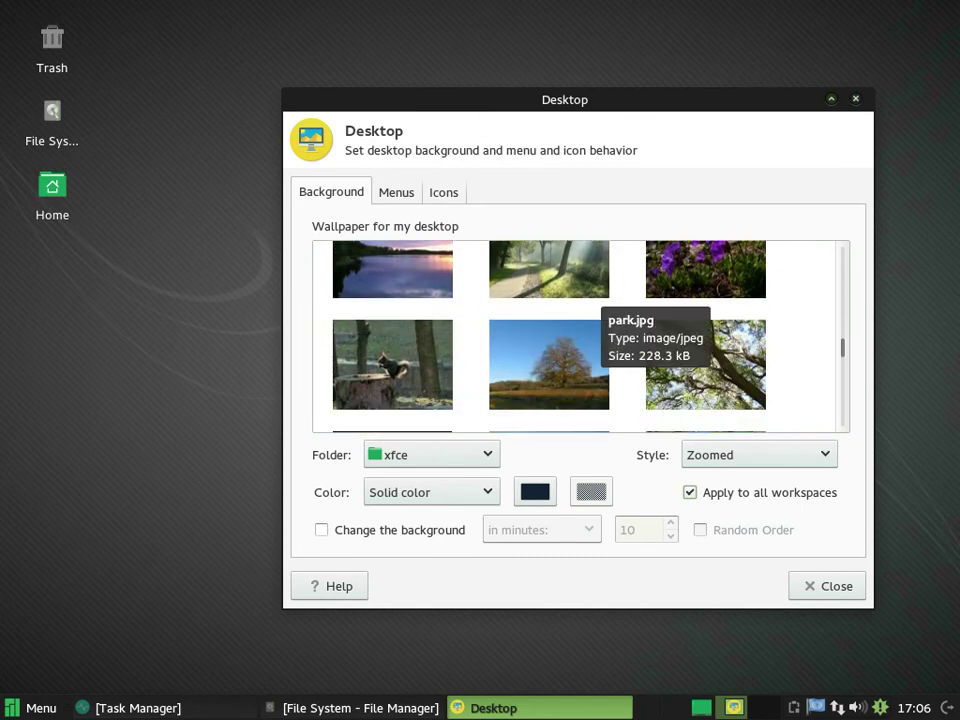
pyautogui.scroll(-4, 600, 305)
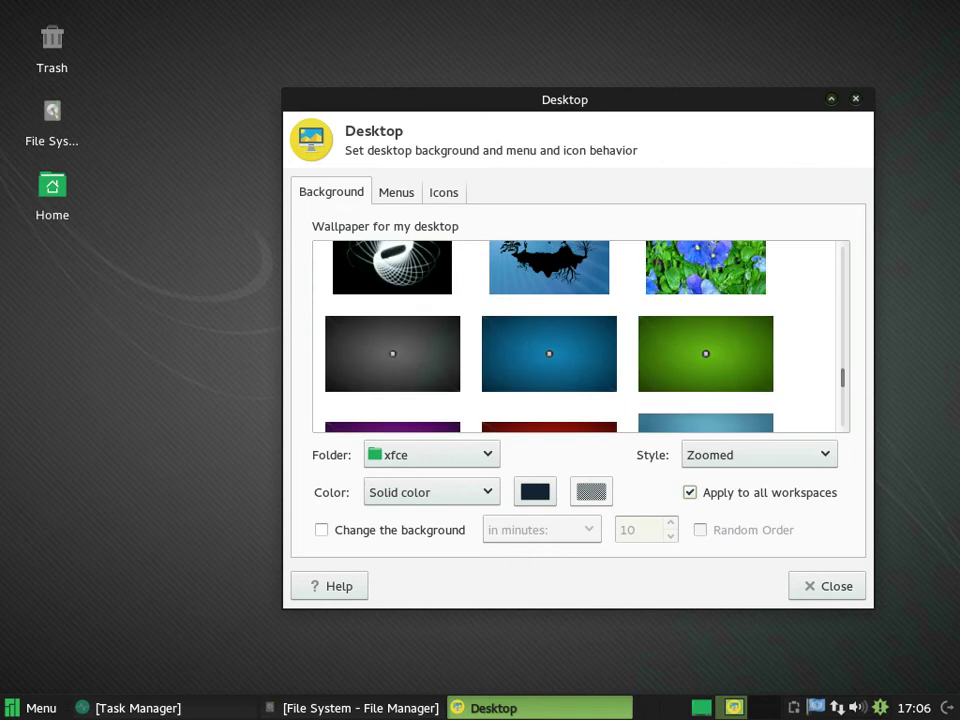
pyautogui.scroll(1, 600, 305)
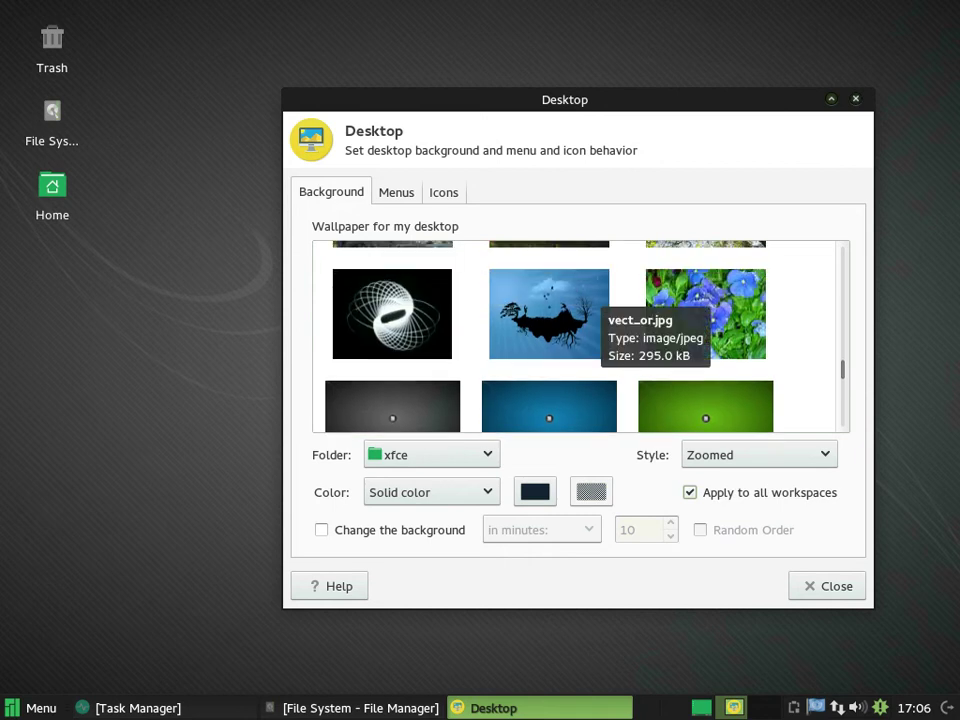
pyautogui.scroll(-6, 600, 305)
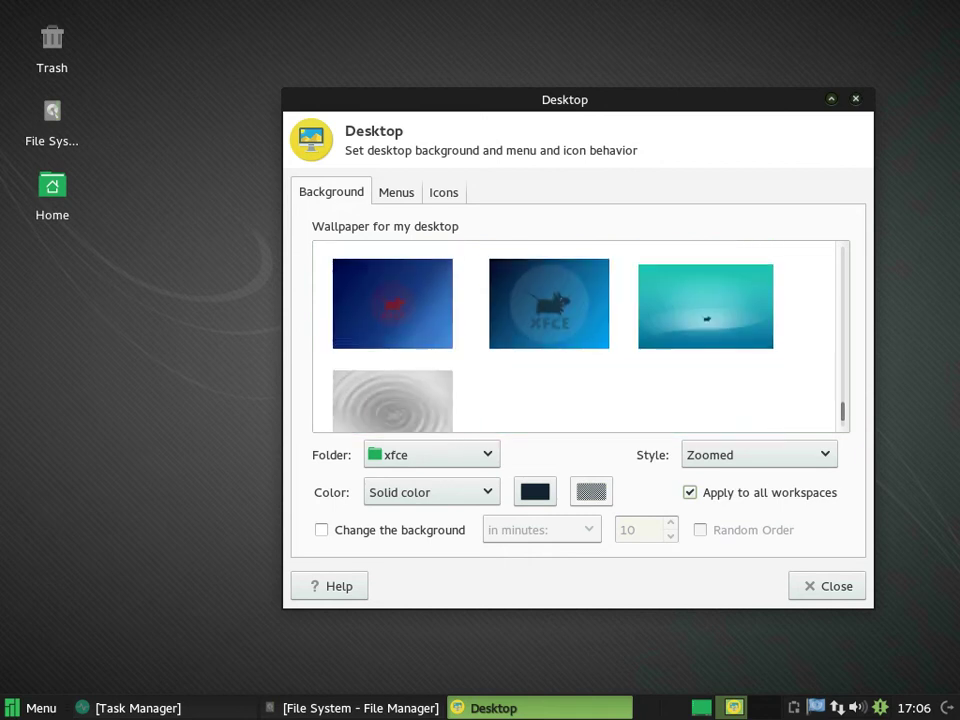
# - Review the desktop menu and icon options, and close the Desktop settings
pyautogui.click(400, 195)
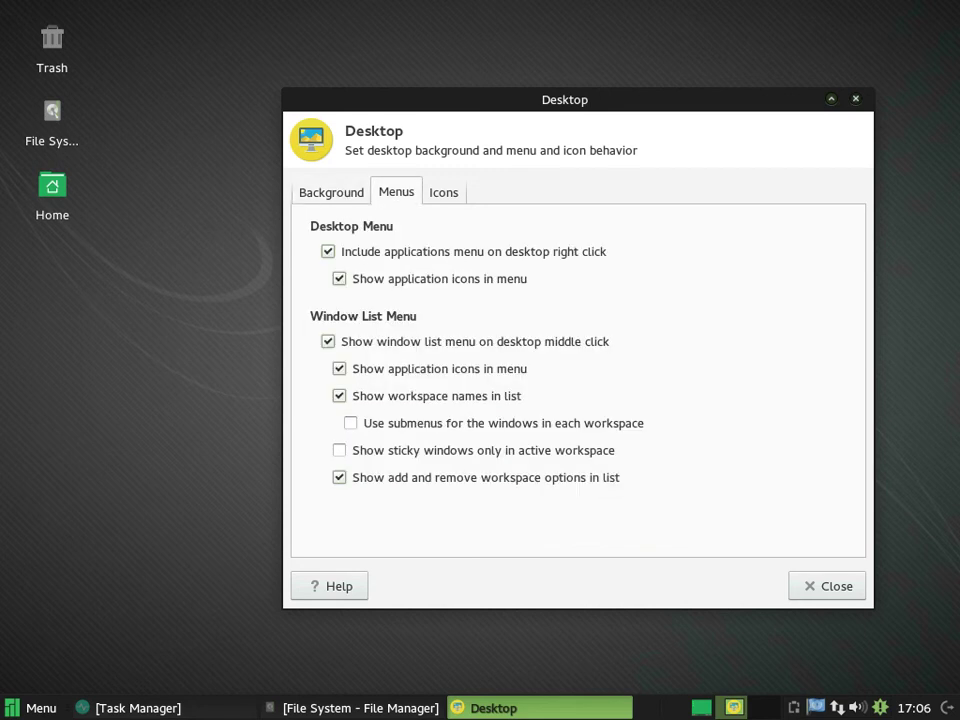
pyautogui.click(443, 192)
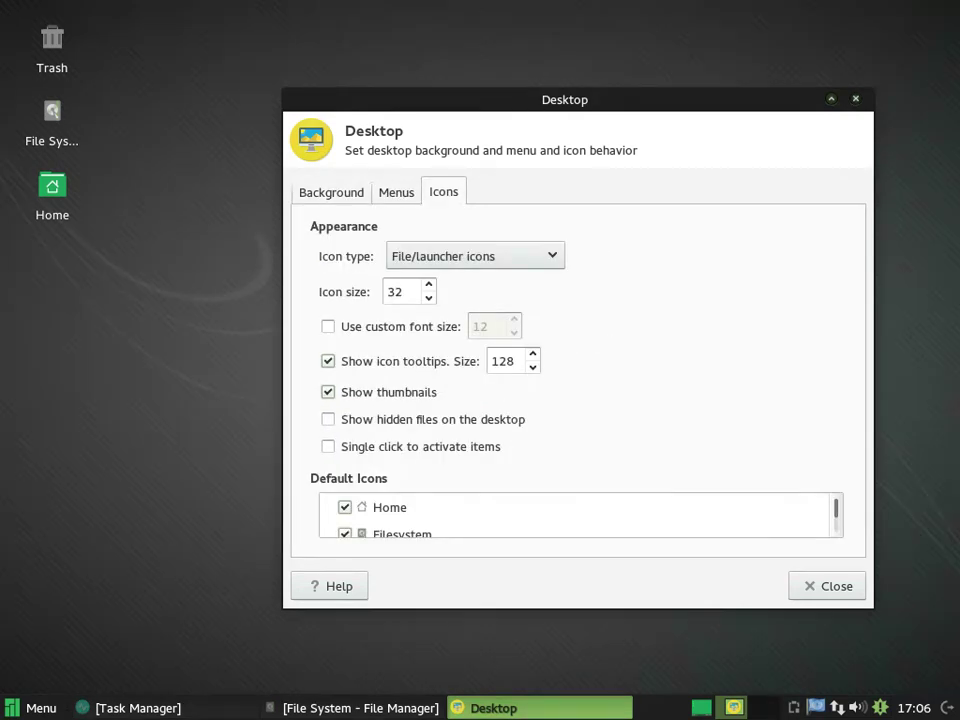
pyautogui.click(855, 98)
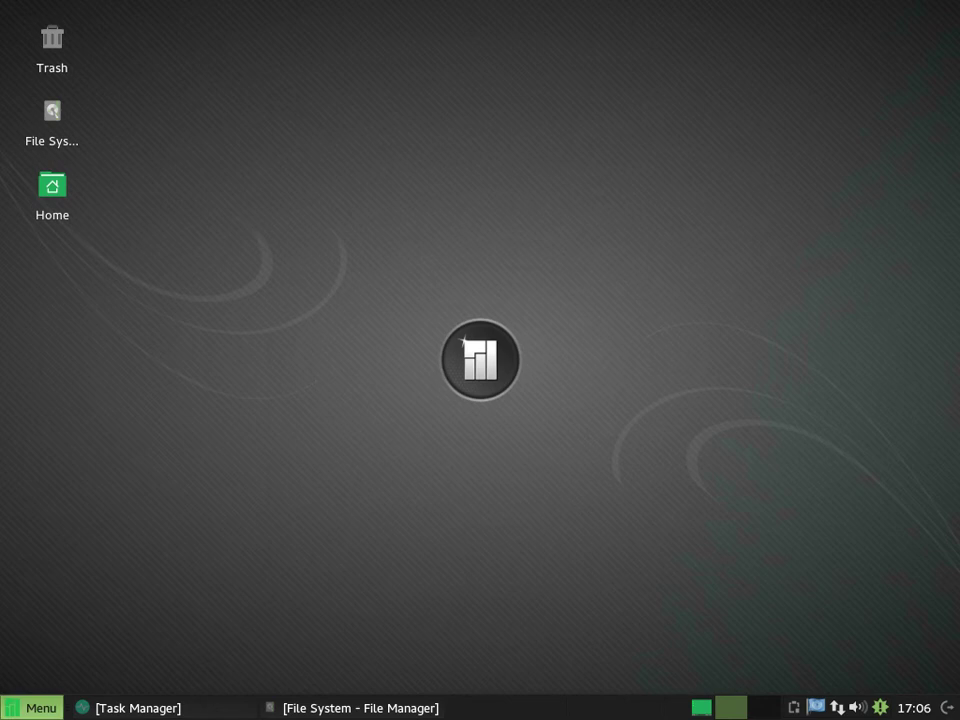
# - Open the Display settings to check the screen configuration, close them, and return to the application menu
pyautogui.click(30, 708)
pyautogui.click(293, 638)
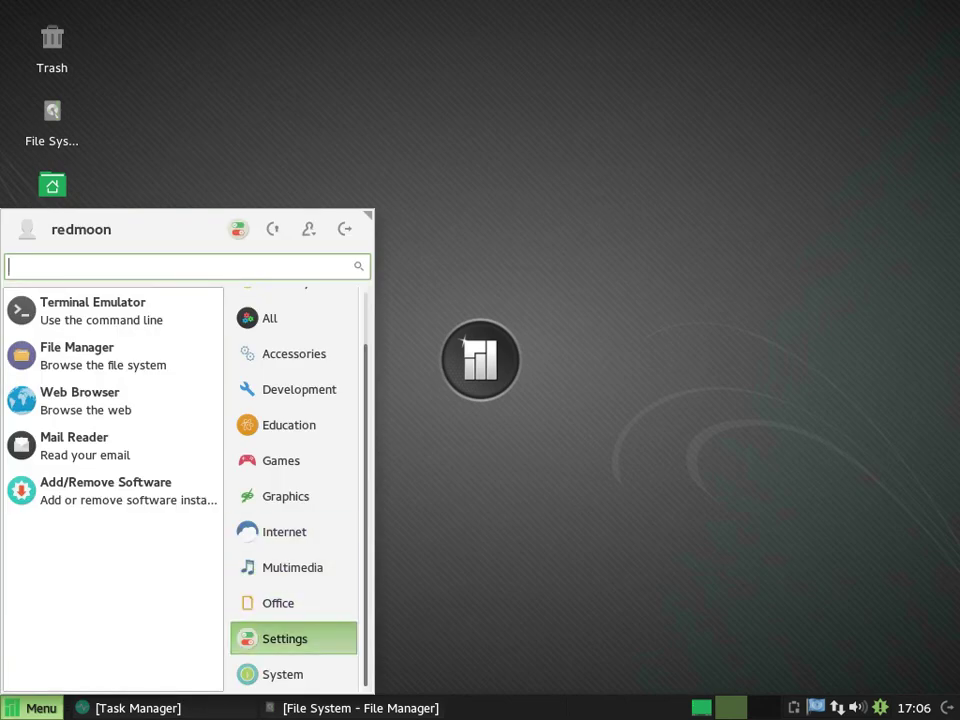
pyautogui.click(105, 580)
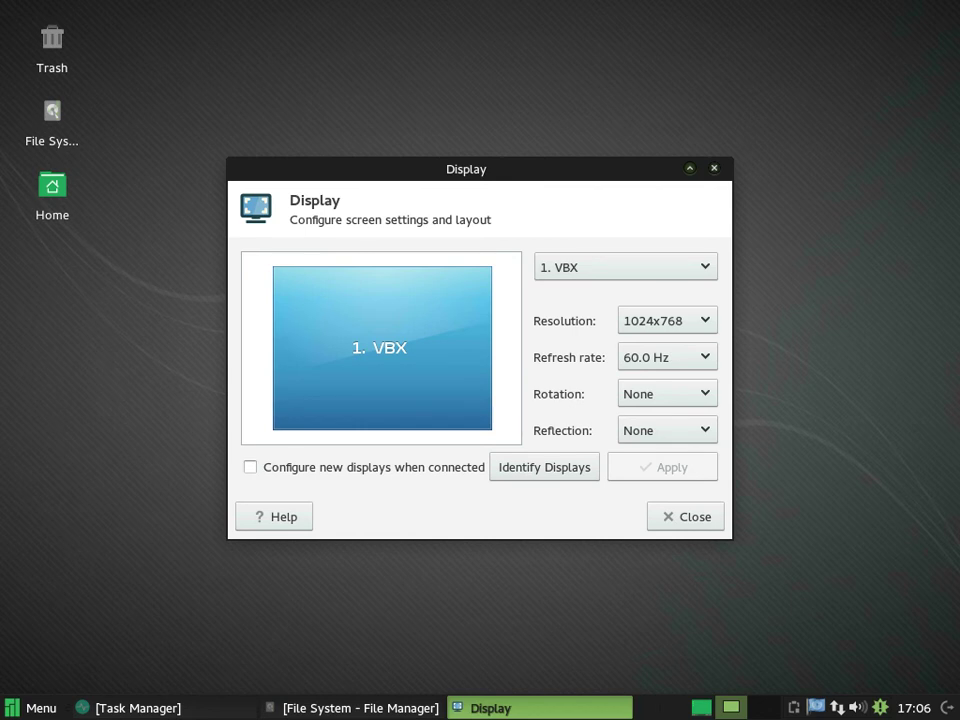
pyautogui.click(685, 516)
pyautogui.click(31, 707)
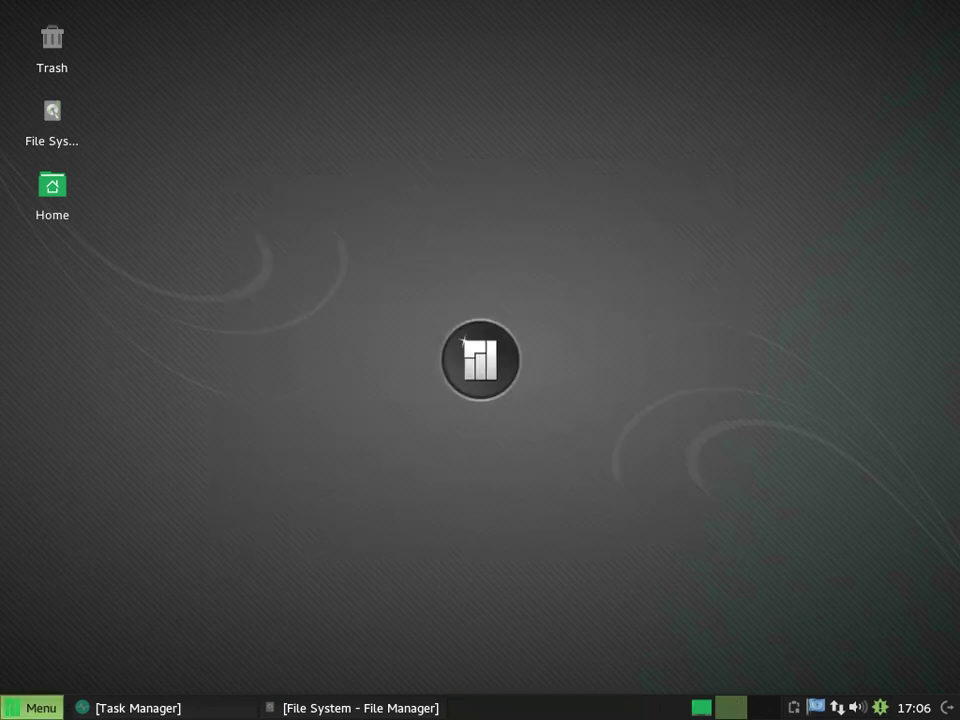
# - Open the Manjaro Settings Manager from the Settings category and authorise it with the administrative password
pyautogui.click(293, 638)
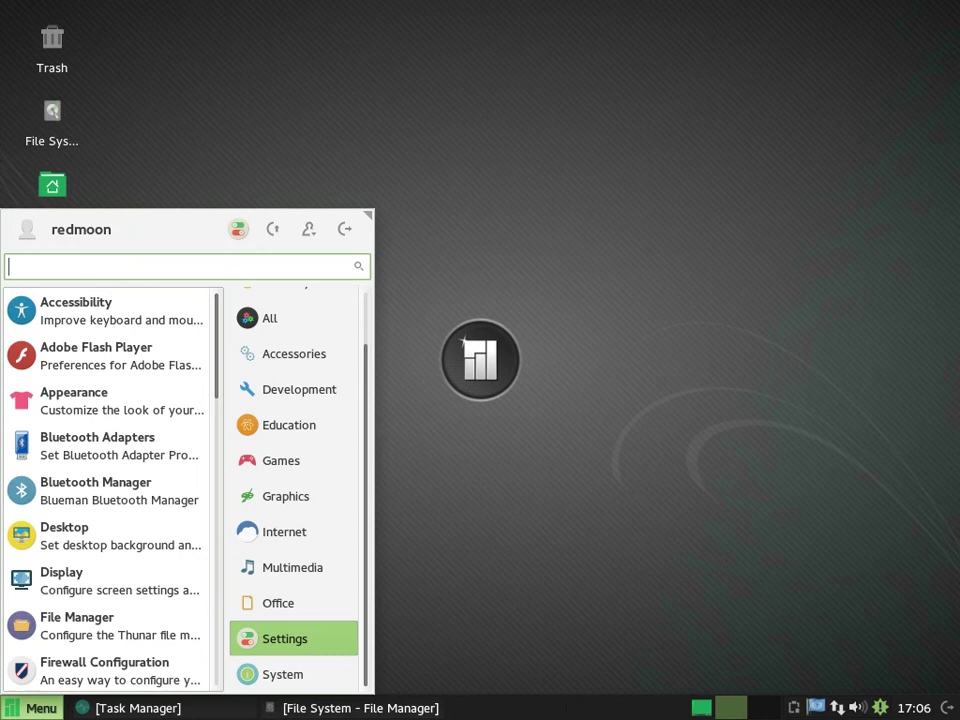
pyautogui.scroll(-3, 105, 543)
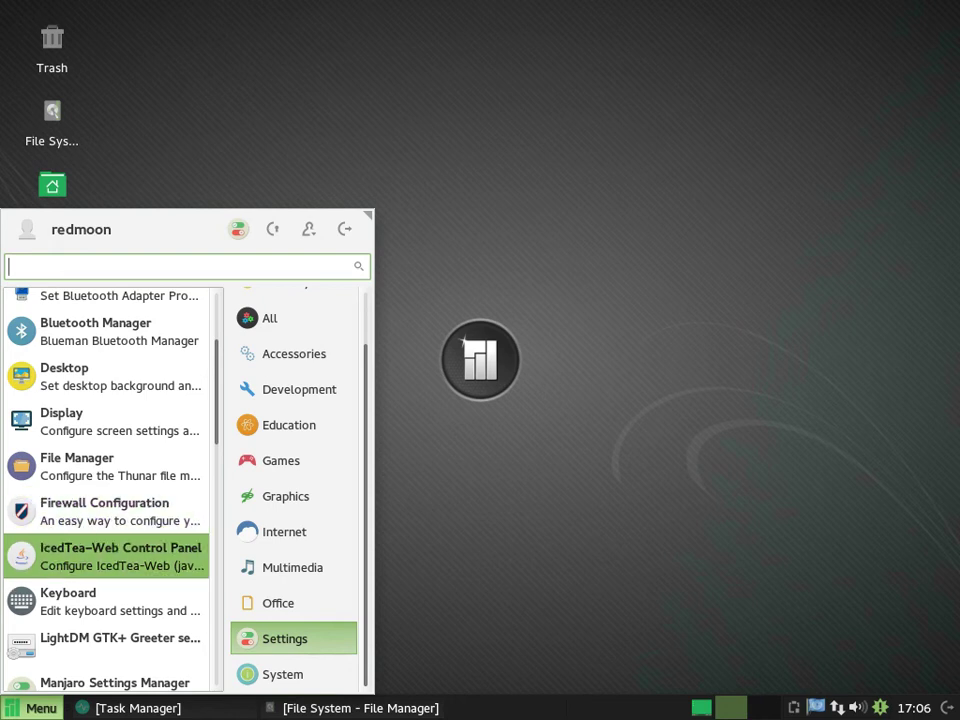
pyautogui.scroll(-3, 105, 570)
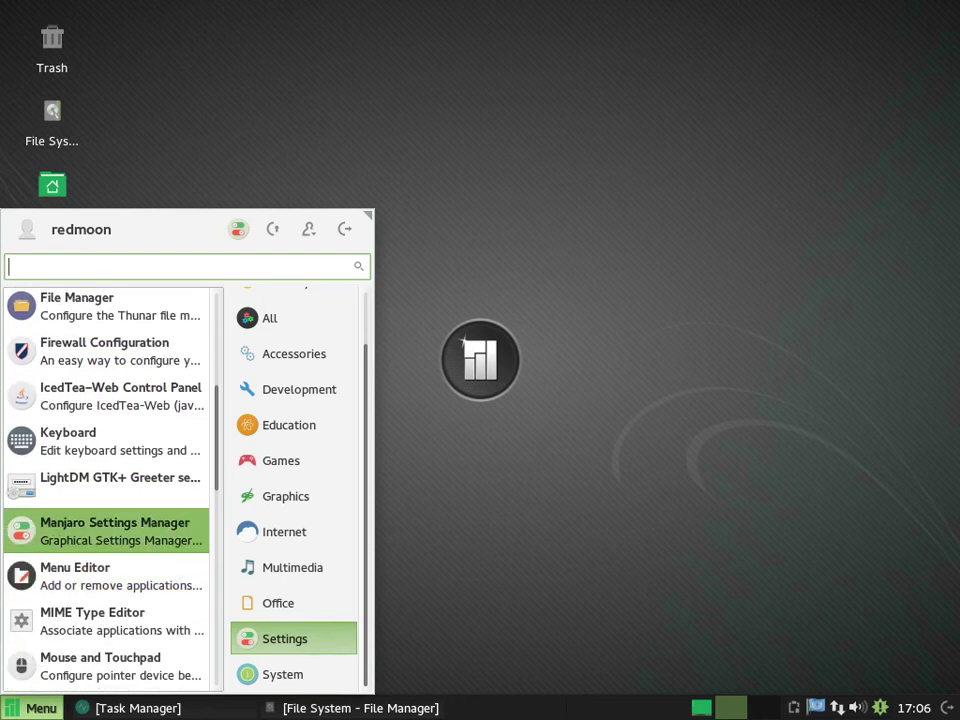
pyautogui.press('Return')
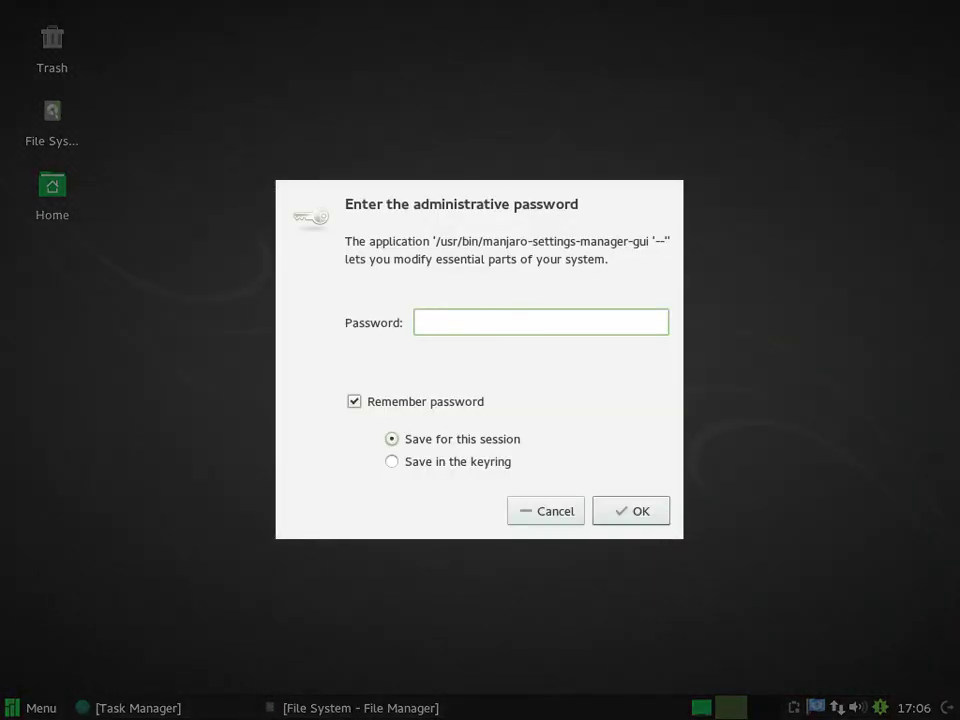
pyautogui.write('••')
pyautogui.write('•••')
pyautogui.press('BackSpace')
pyautogui.press('BackSpace')
pyautogui.press('BackSpace')
pyautogui.press('BackSpace')
pyautogui.press('BackSpace')
pyautogui.press('BackSpace')
pyautogui.press('BackSpace')
pyautogui.write('••••••••••••••')
pyautogui.press('Return')
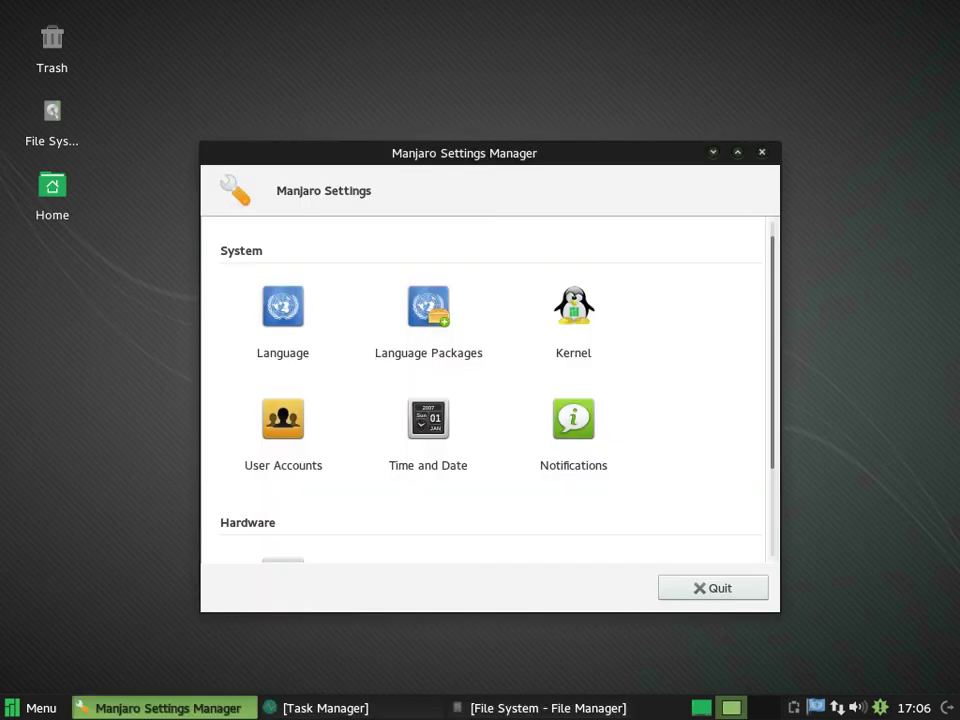
# - Review the system locales in the Language settings and the installed packages in Language Packages
pyautogui.click(283, 322)
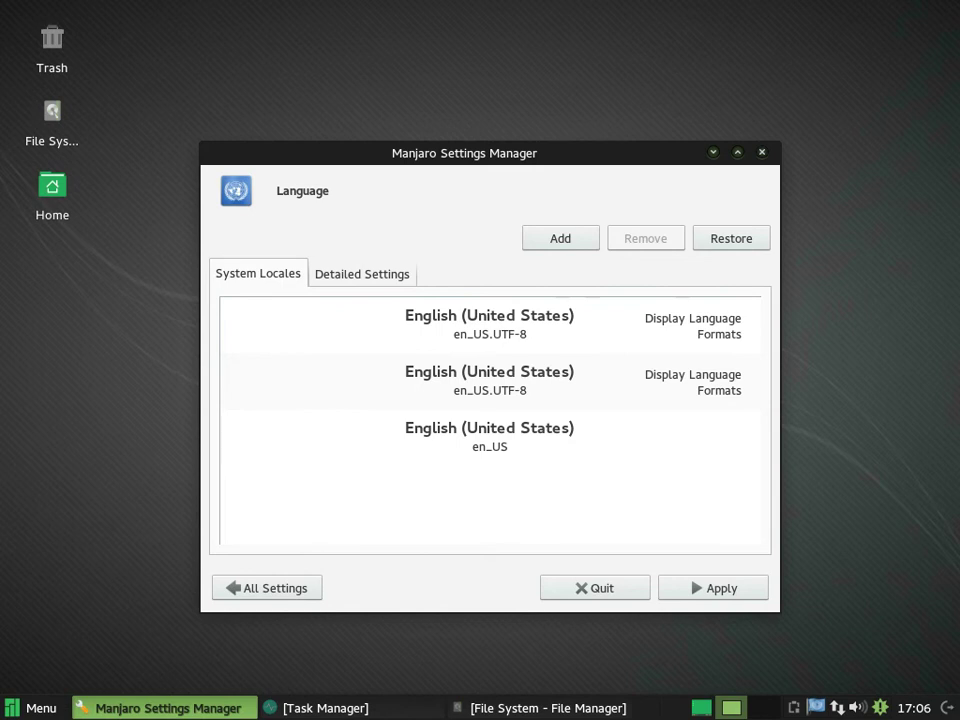
pyautogui.click(267, 588)
pyautogui.click(428, 322)
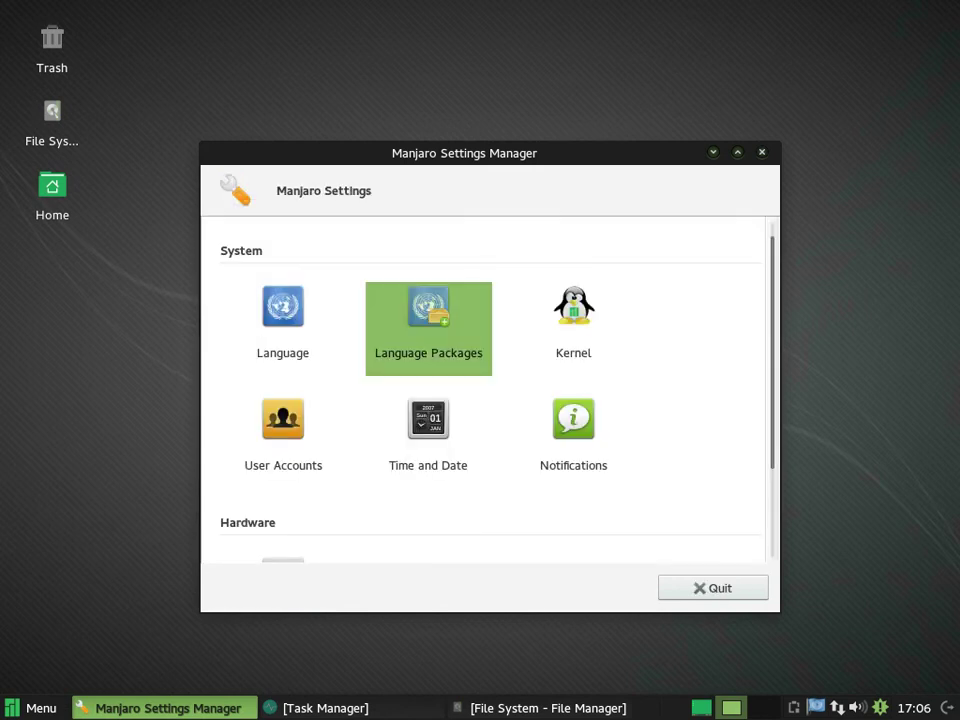
pyautogui.click(470, 240)
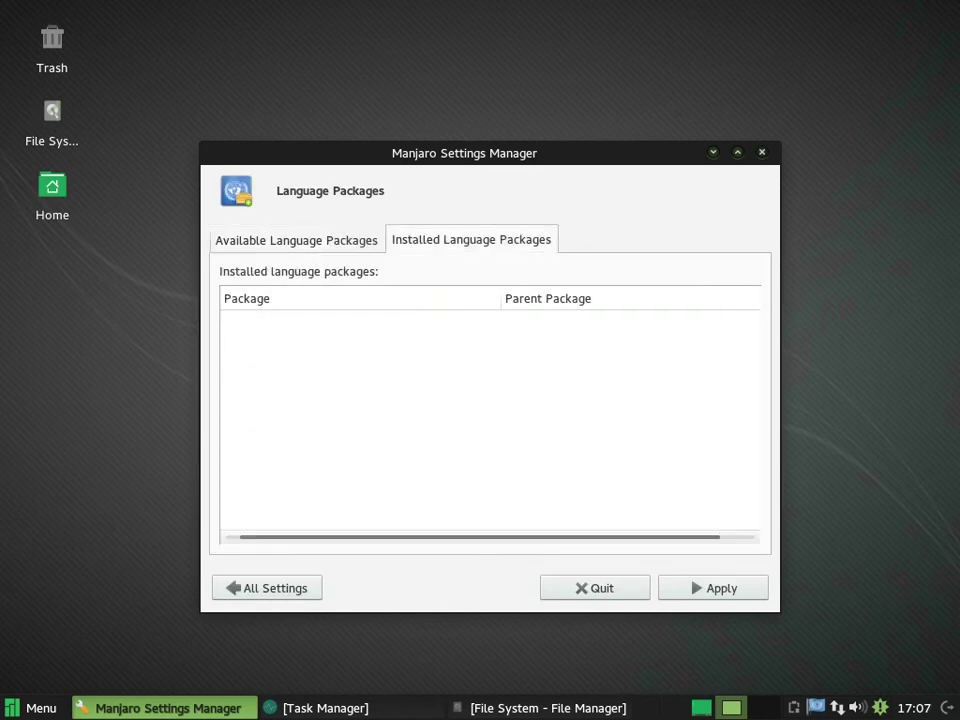
pyautogui.click(267, 588)
# - Review the available Linux kernels and the User Accounts page, and return to the settings overview
pyautogui.click(573, 322)
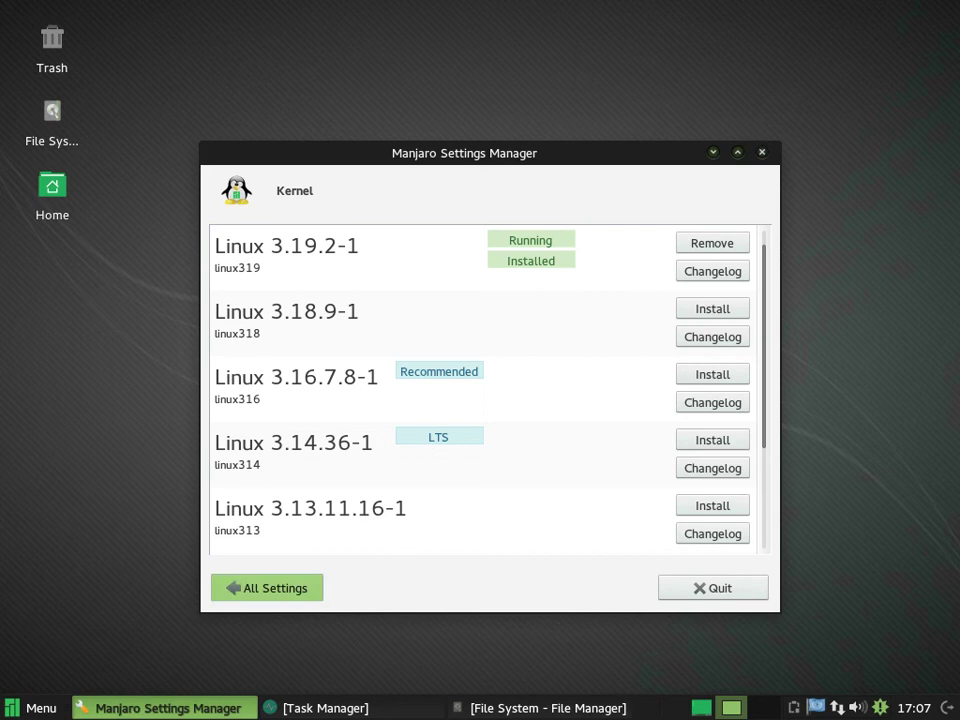
pyautogui.click(267, 588)
pyautogui.click(283, 434)
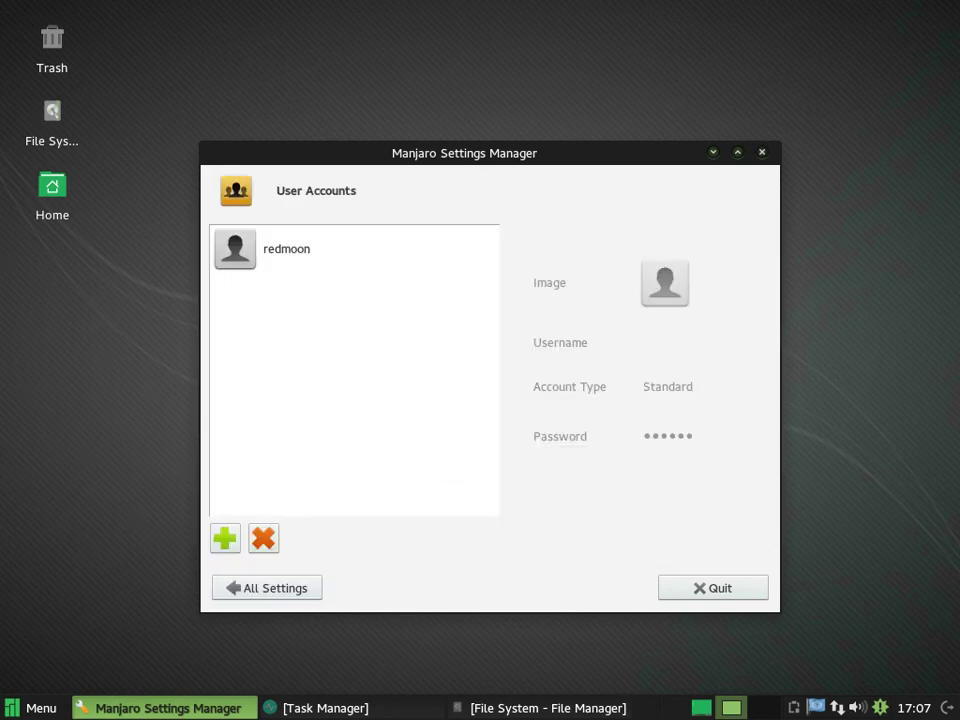
pyautogui.click(267, 588)
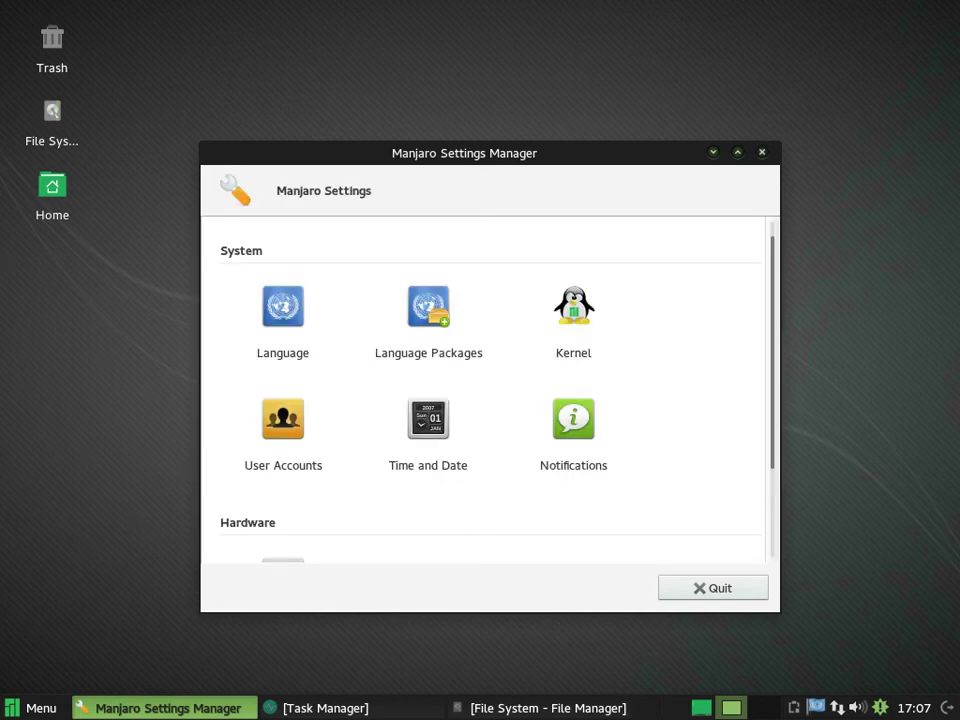
# - Check the Time and Date settings, view the Hardware section of the overview, and quit the Manjaro Settings Manager
pyautogui.click(428, 434)
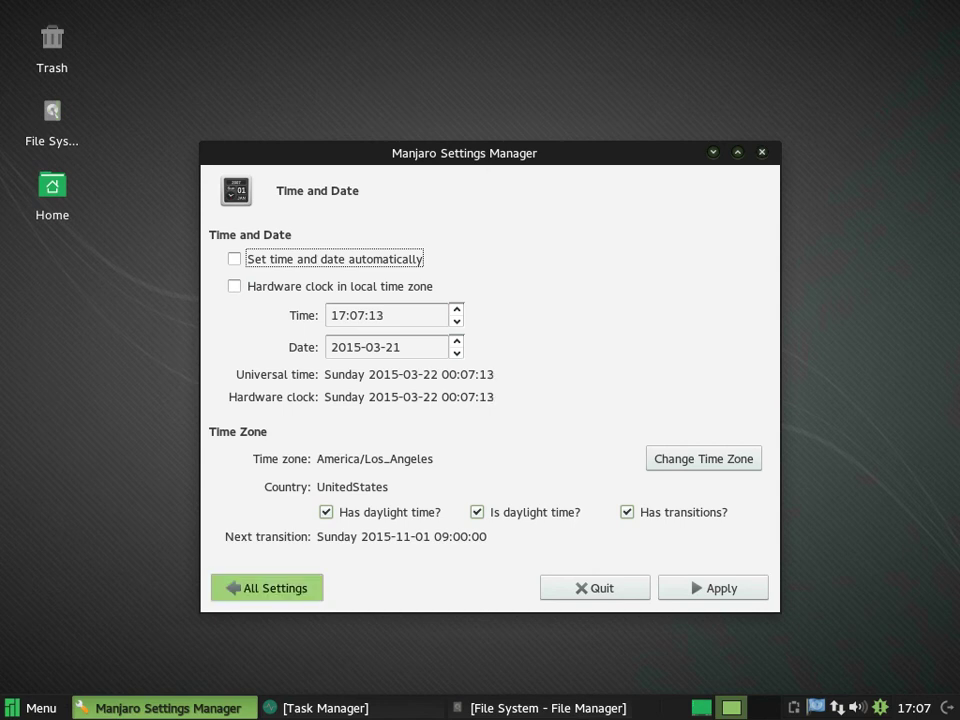
pyautogui.click(267, 588)
pyautogui.scroll(-2, 490, 390)
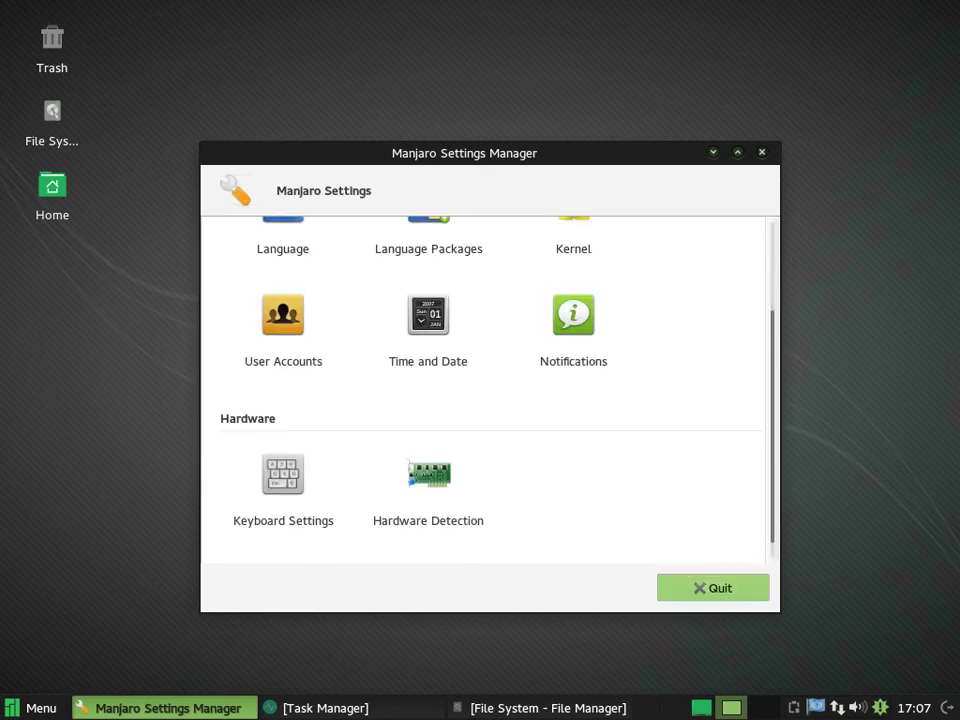
pyautogui.click(713, 588)
# - Return to the Settings category of the application menu and check the context options of the Menu Editor entry
pyautogui.click(32, 707)
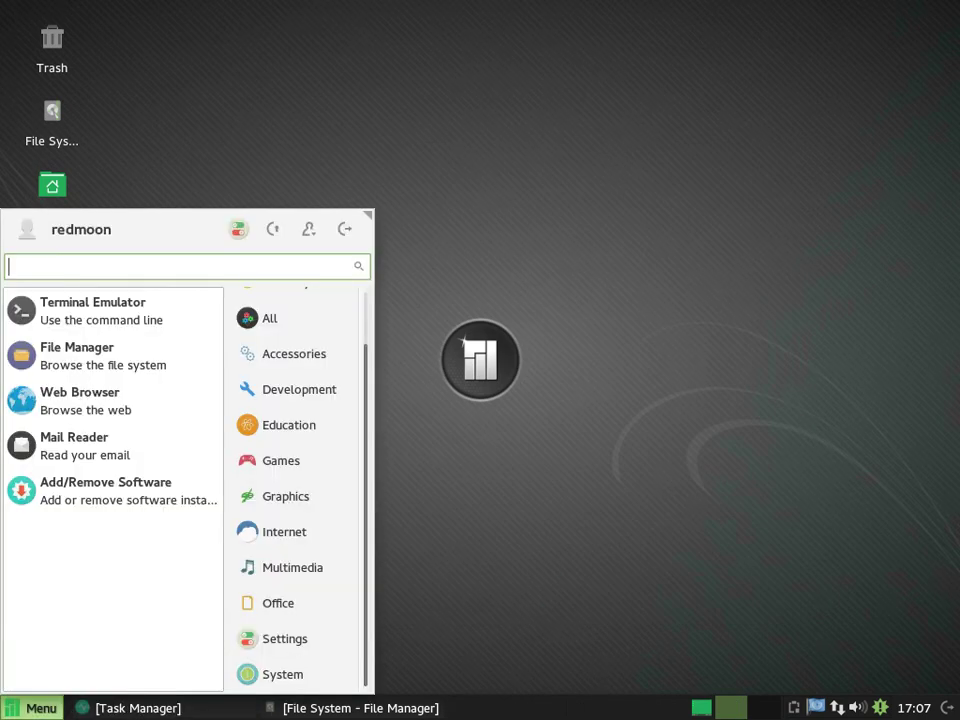
pyautogui.click(293, 638)
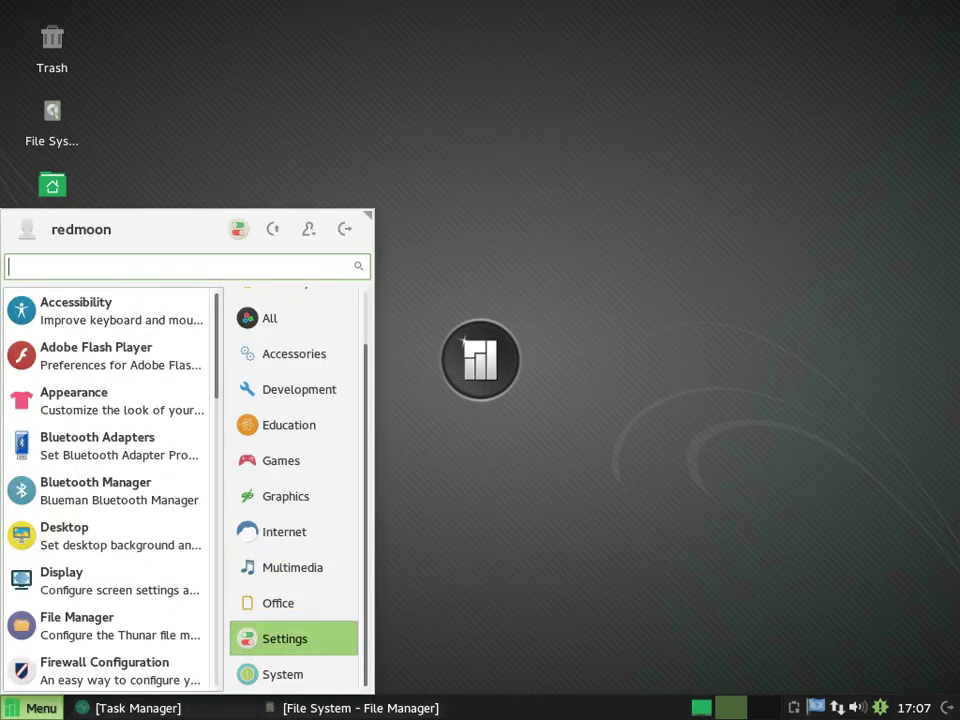
pyautogui.scroll(-8, 105, 575)
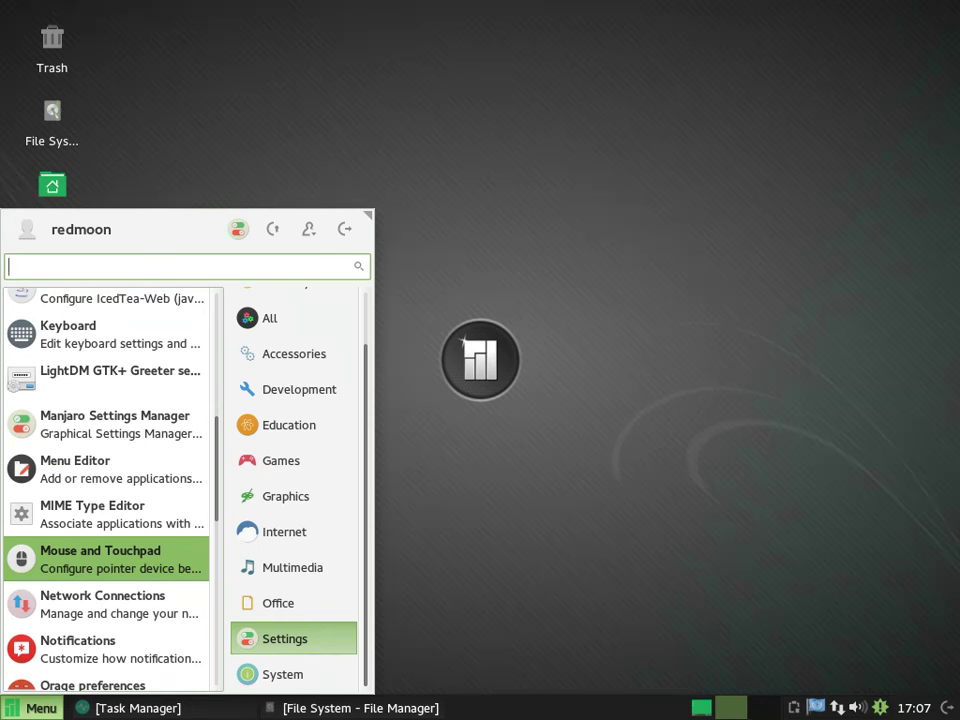
pyautogui.rightClick(72, 476)
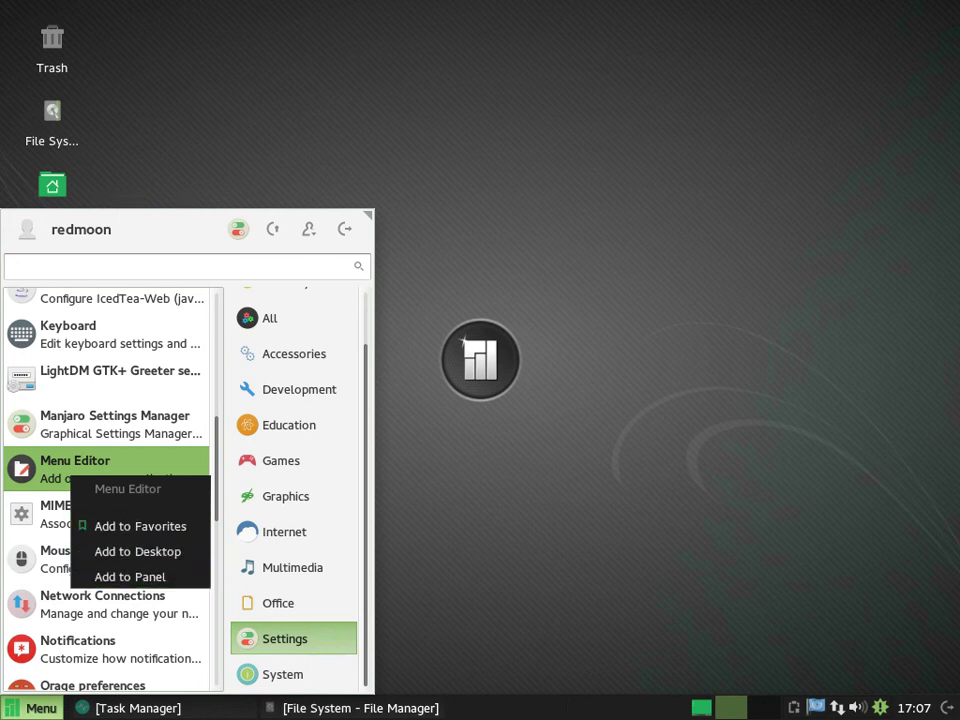
pyautogui.press('Escape')
# - Examine the remaining Settings entries, from Mouse and Touchpad through to Workspaces
pyautogui.press('Down')
pyautogui.press('Down')
pyautogui.press('Down')
pyautogui.press('Down')
pyautogui.press('Down')
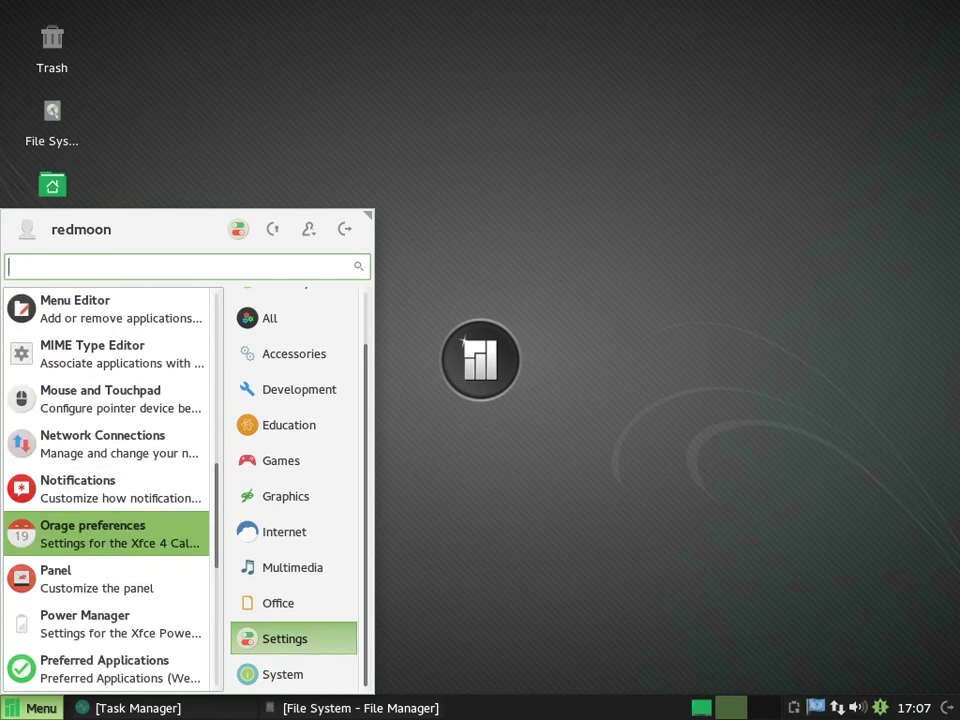
pyautogui.press('Up')
pyautogui.press('Up')
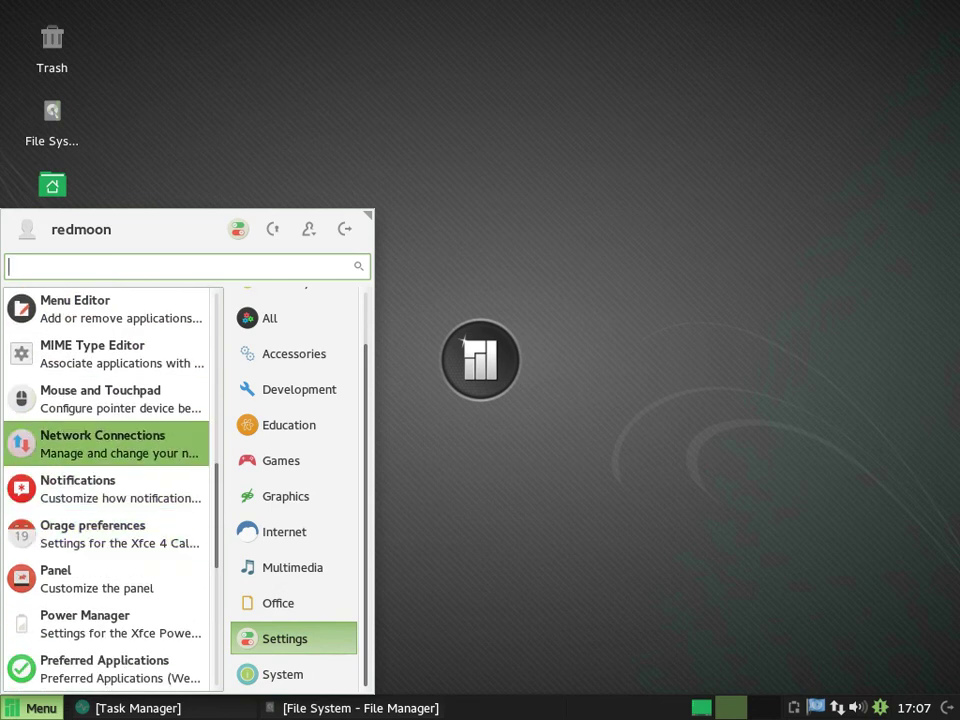
pyautogui.press('Down')
pyautogui.press('Down')
pyautogui.press('Down')
pyautogui.press('Down')
pyautogui.press('Down')
pyautogui.press('Down')
pyautogui.press('Down')
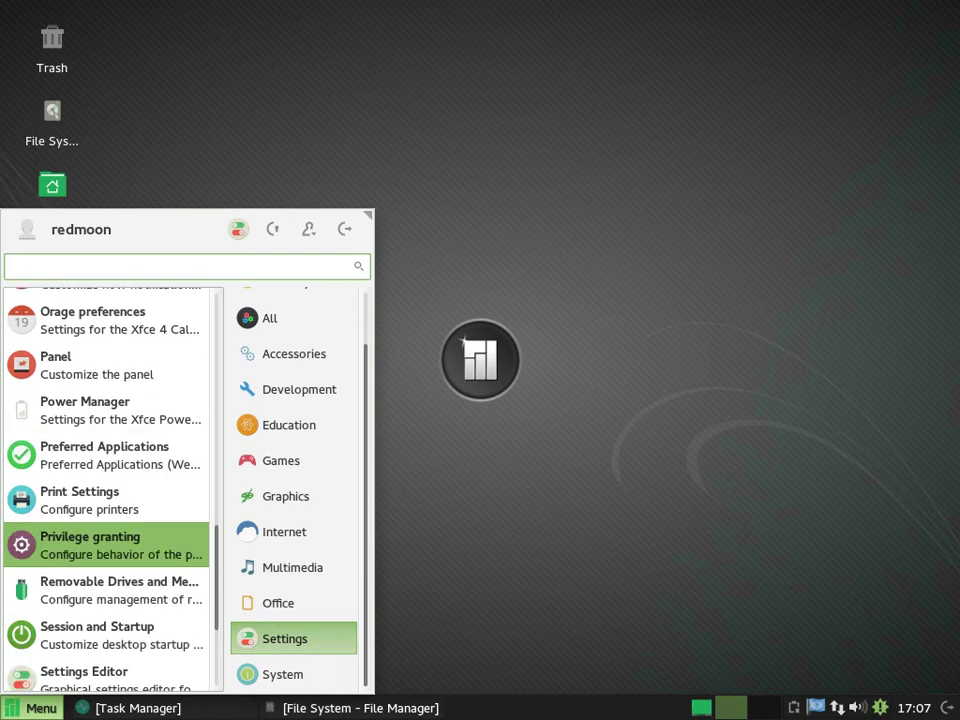
pyautogui.press('Down')
pyautogui.press('Down')
pyautogui.press('Down')
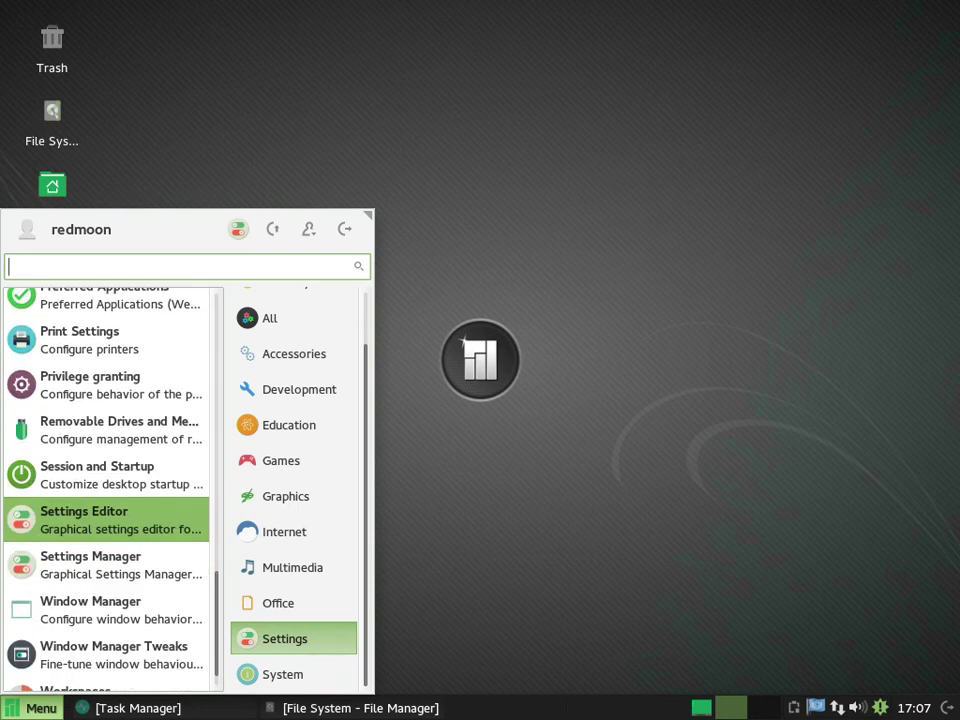
pyautogui.press('Down')
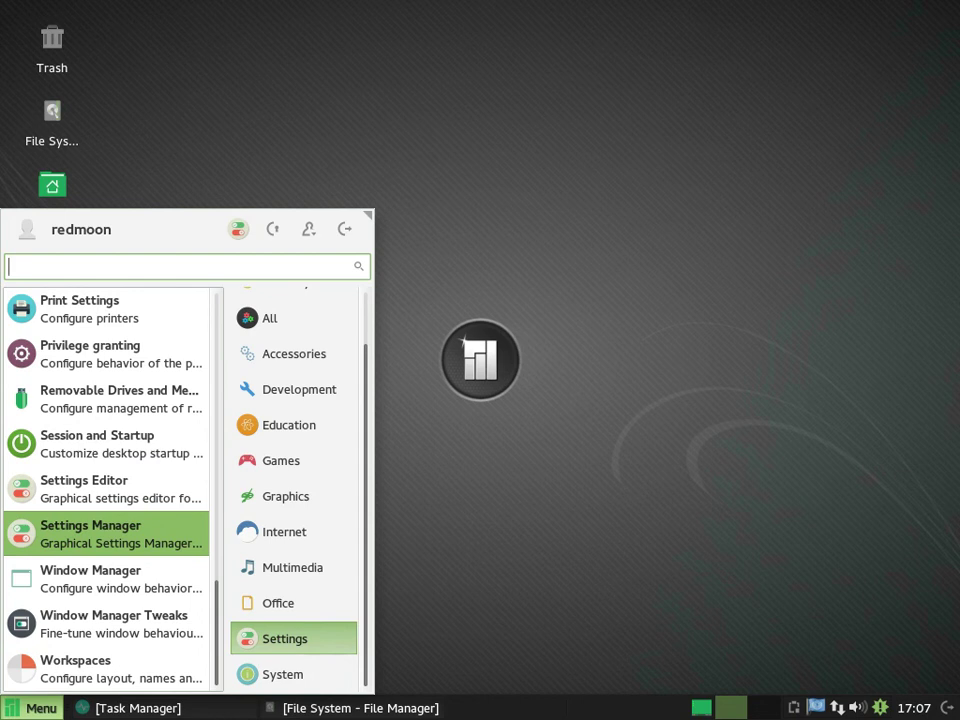
# - Examine the applications in the System category, from Add/Remove Software through to Xfce Terminal
pyautogui.click(293, 674)
pyautogui.press('Left')
pyautogui.press('Up')
pyautogui.press('Up')
pyautogui.press('Down')
pyautogui.press('Down')
pyautogui.press('Down')
pyautogui.press('Down')
pyautogui.press('Down')
pyautogui.press('Down')
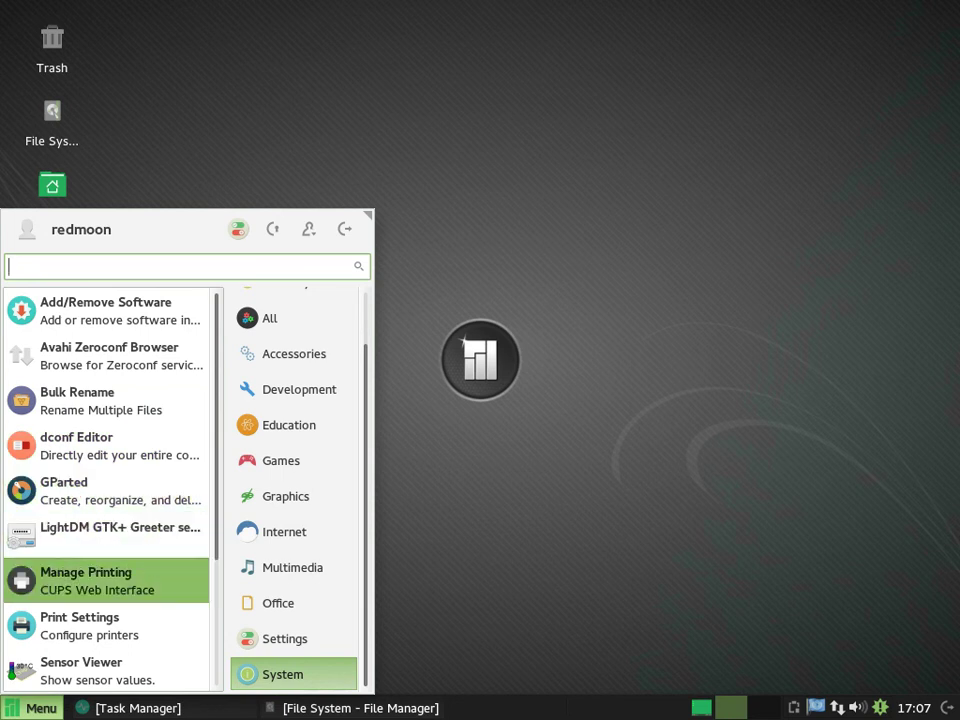
pyautogui.press('Down')
pyautogui.press('Down')
pyautogui.press('Down')
pyautogui.press('Down')
pyautogui.press('Down')
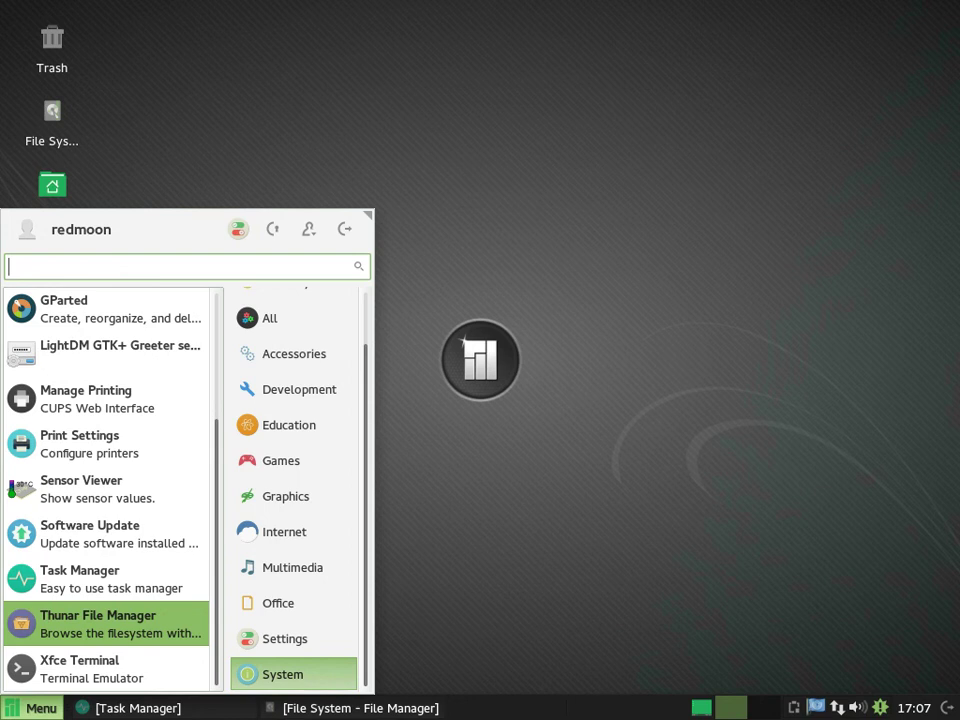
pyautogui.press('Up')
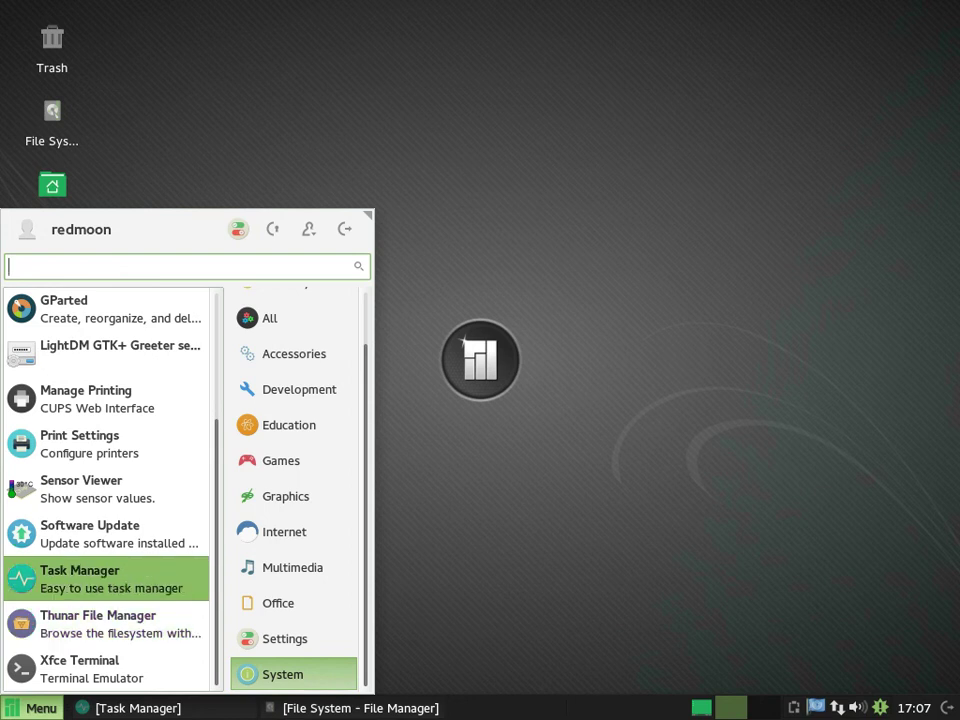
pyautogui.press('Left')
pyautogui.press('Down')
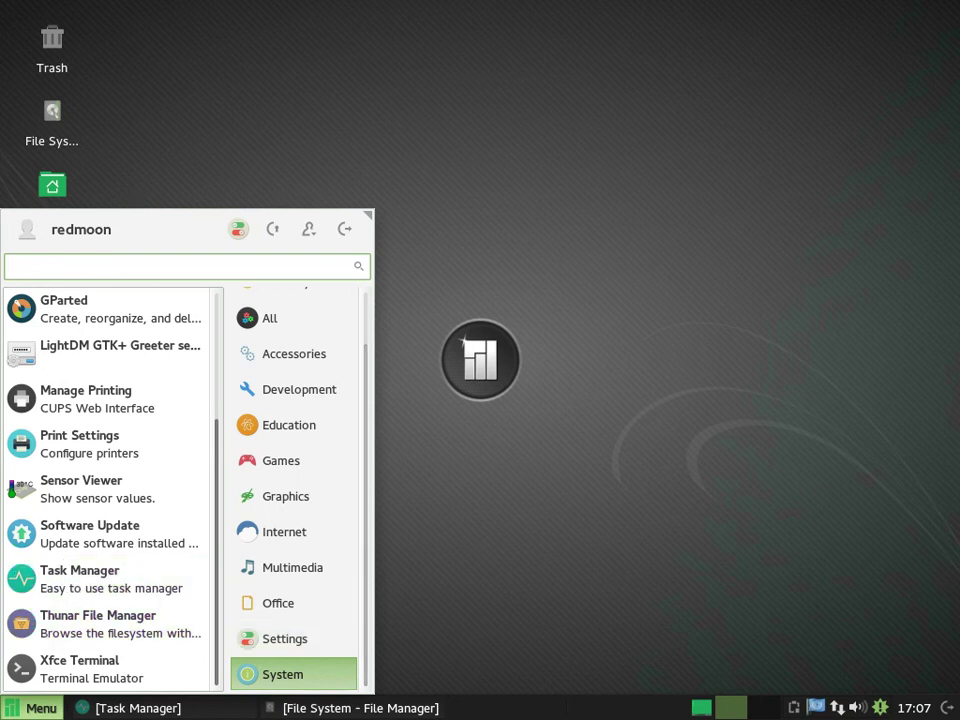
# - Check the application menu's session controls, including Switch Users and Log Out, and close the menu
pyautogui.scroll(2, 293, 674)
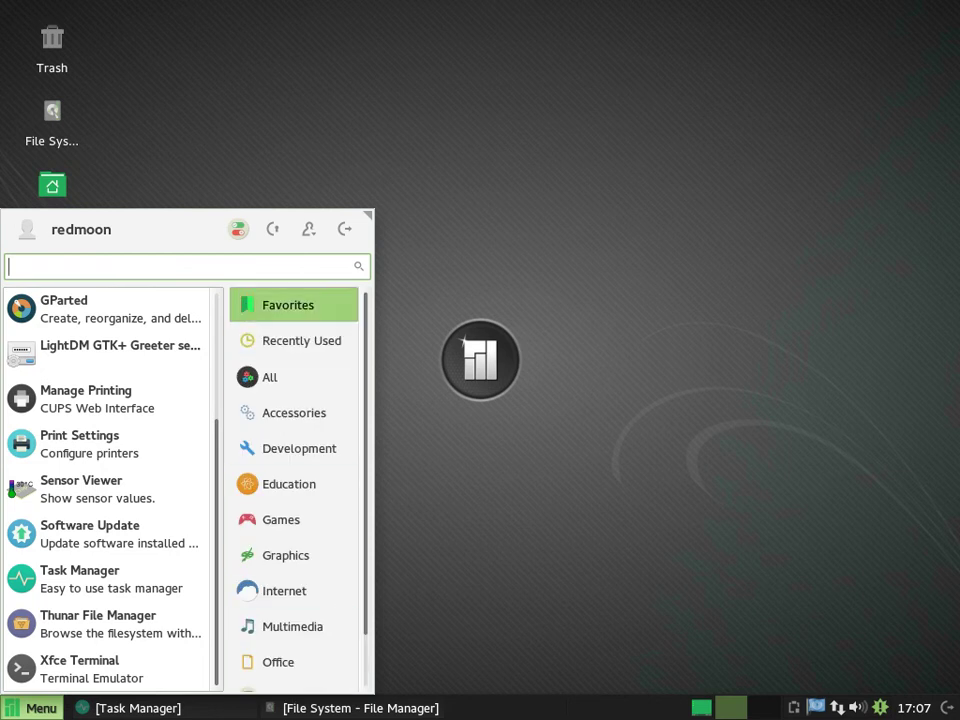
pyautogui.press('Right')
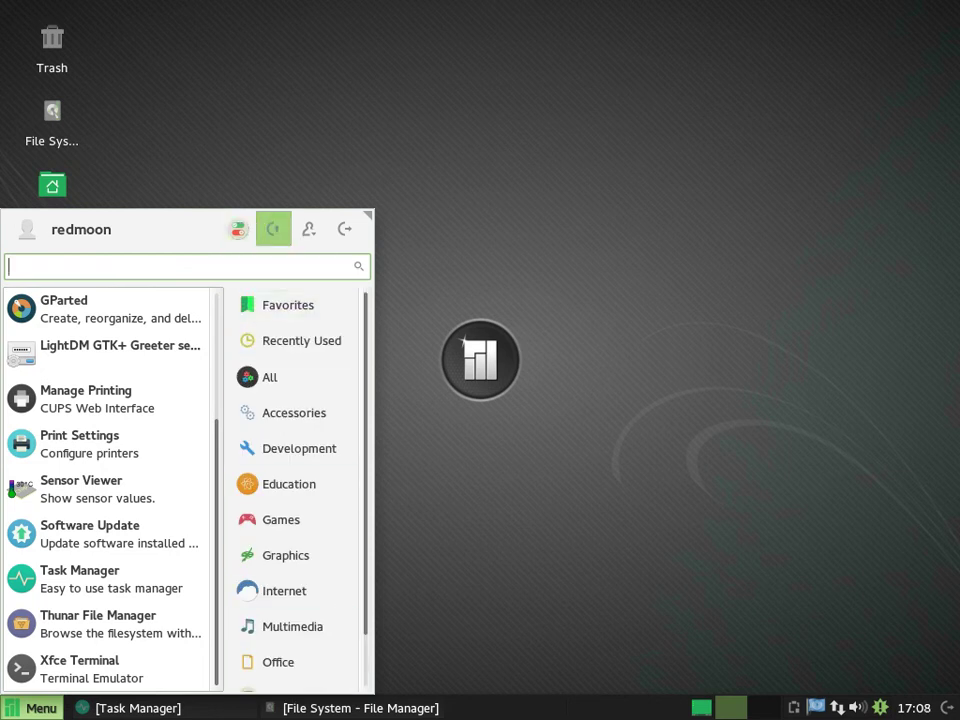
pyautogui.press('Right')
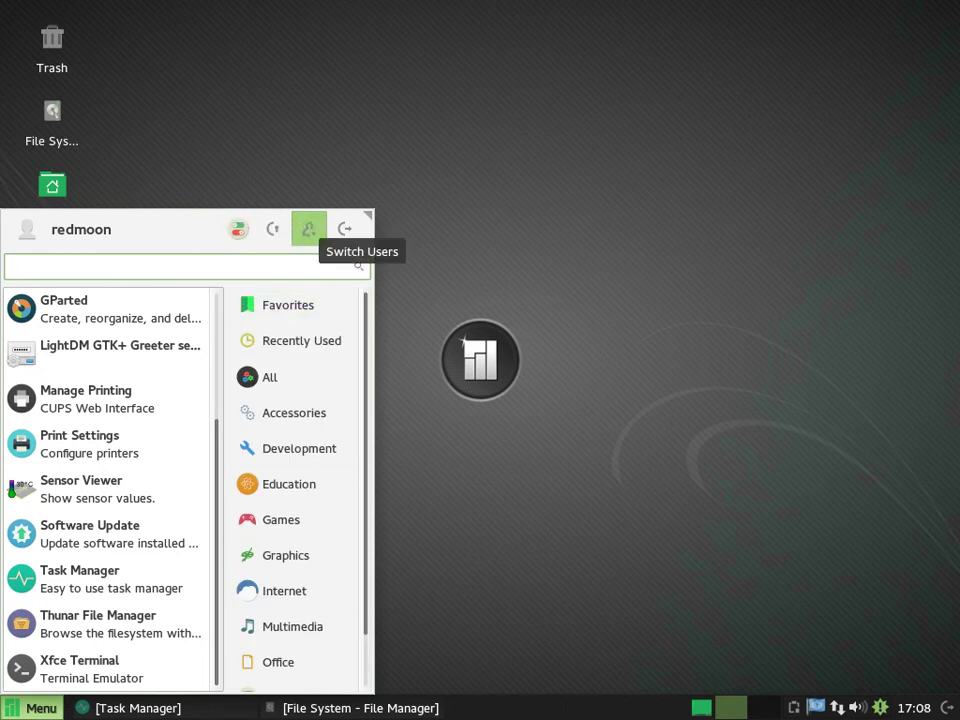
pyautogui.press('Right')
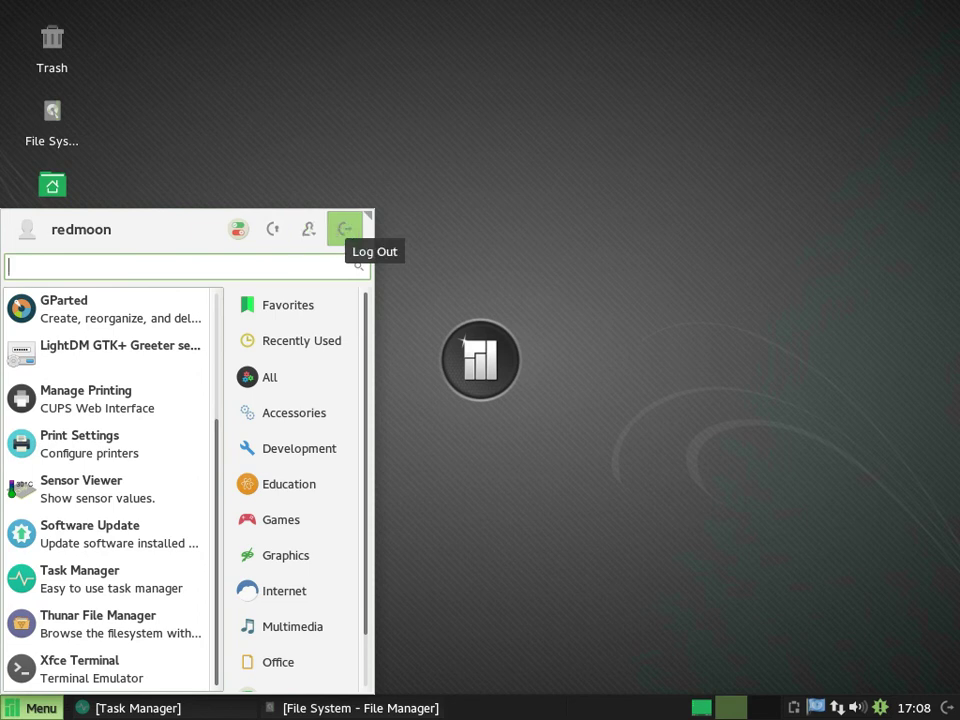
pyautogui.press('Down')
pyautogui.press('Escape')
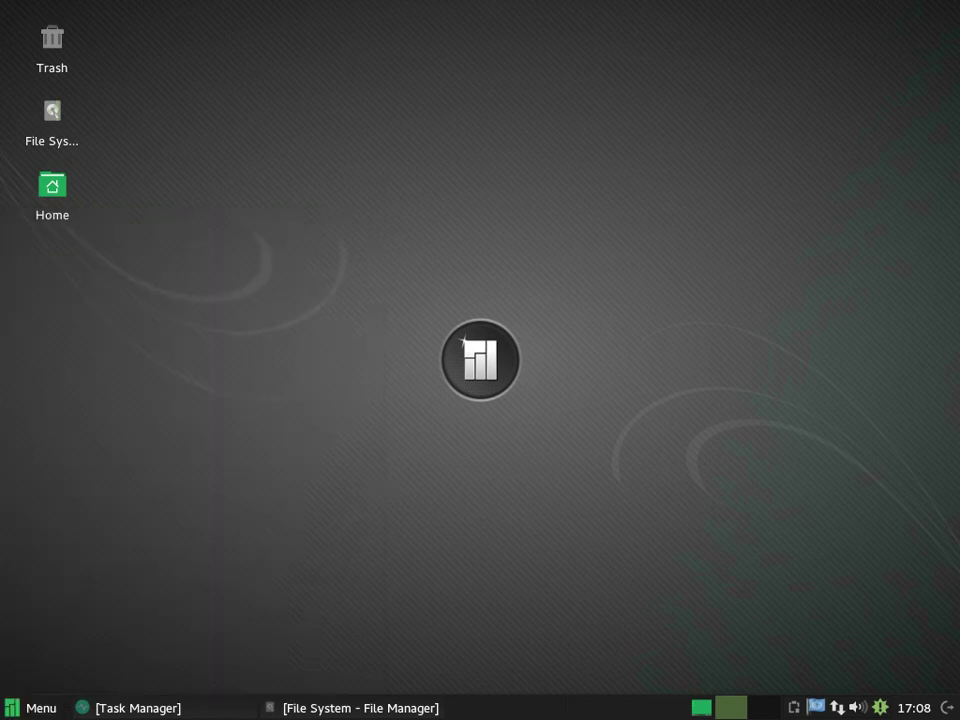
# - Examine the desktop's context options, from Open in New Window through to the Create Document choices
pyautogui.rightClick(819, 439)
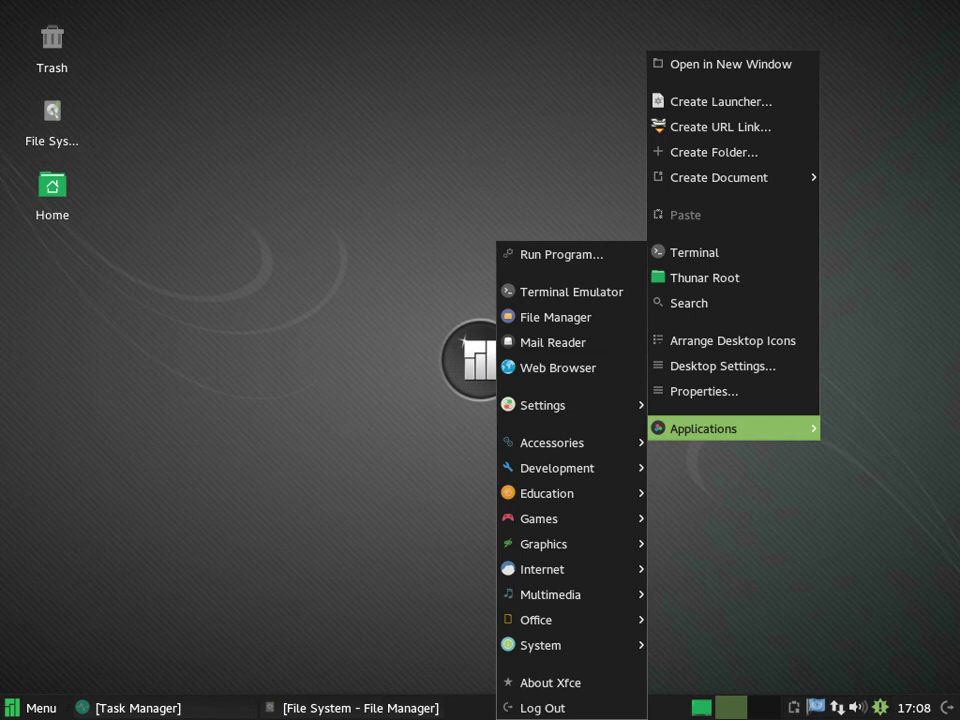
pyautogui.press('Escape')
pyautogui.rightClick(189, 169)
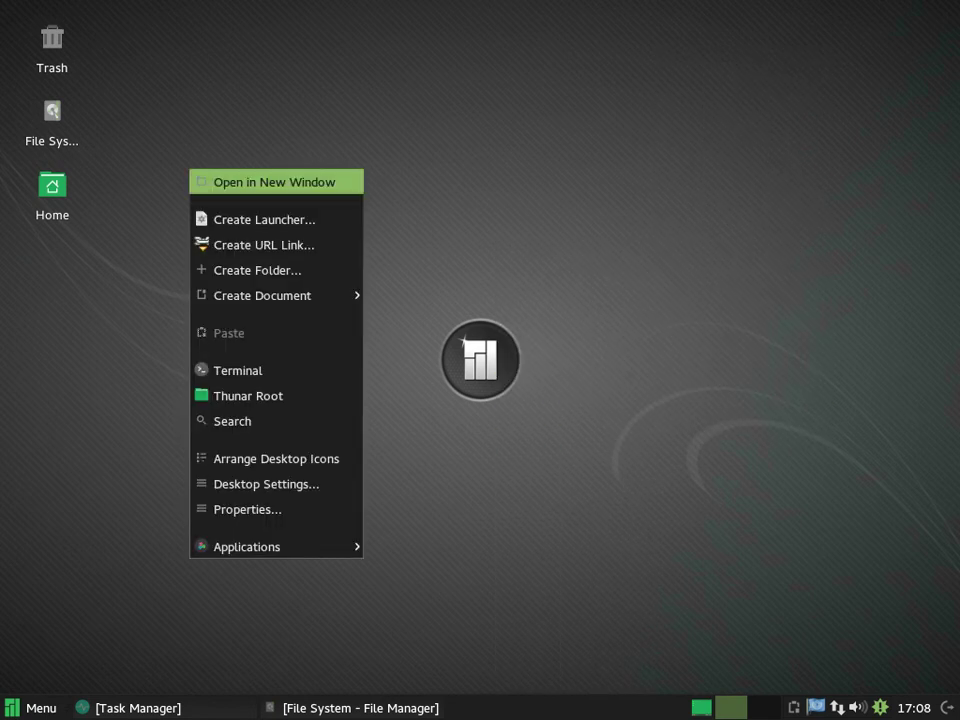
pyautogui.press('Down')
pyautogui.press('Down')
pyautogui.press('Down')
pyautogui.press('Down')
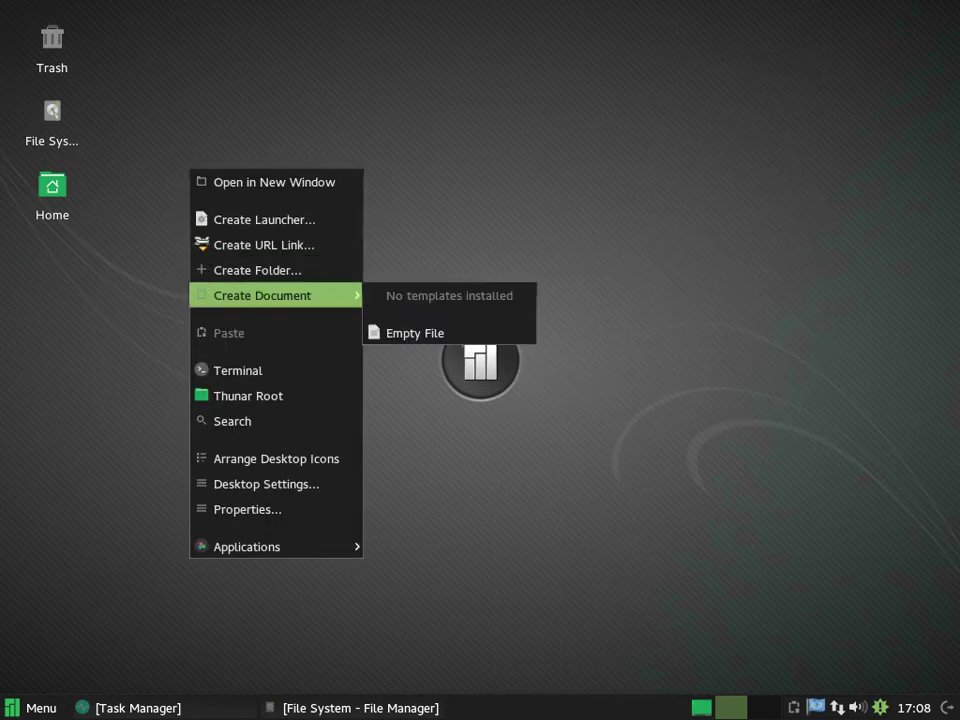
# - Examine the remaining desktop context options, from Terminal and Thunar Root through to Desktop Settings
pyautogui.press('Down')
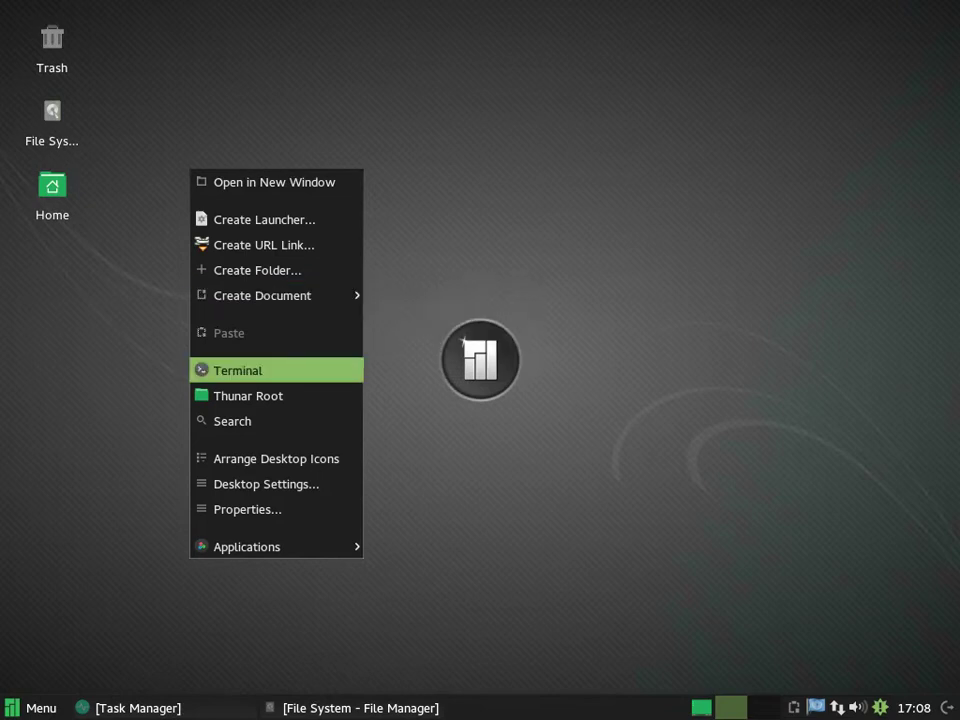
pyautogui.press('Down')
pyautogui.press('Down')
pyautogui.press('Down')
pyautogui.press('Down')
pyautogui.press('Down')
pyautogui.press('Down')
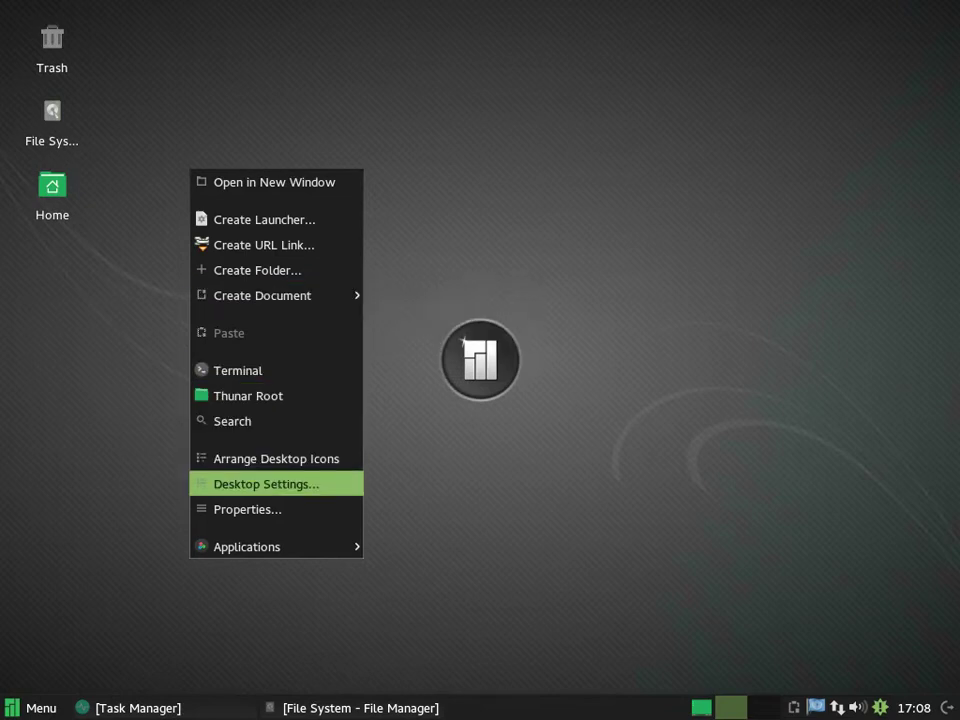
# - Examine the Games and Settings categories in the Applications list of the desktop's context options
pyautogui.moveTo(437, 518)
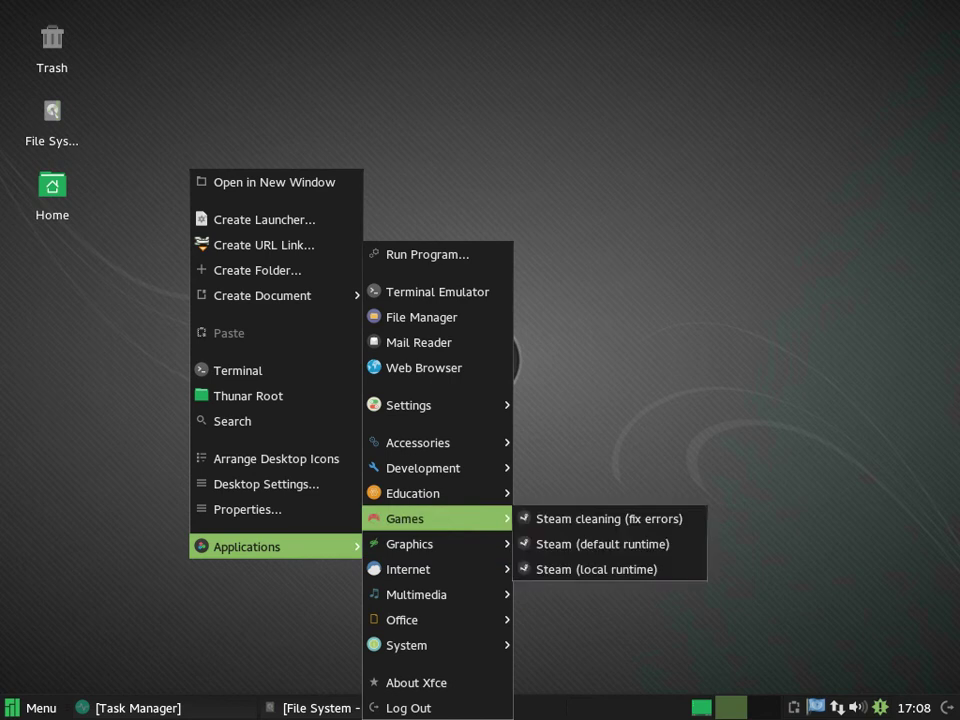
pyautogui.press('Down')
pyautogui.press('Down')
pyautogui.press('Up')
pyautogui.press('Up')
pyautogui.press('Up')
pyautogui.press('Up')
pyautogui.press('Up')
pyautogui.press('Up')
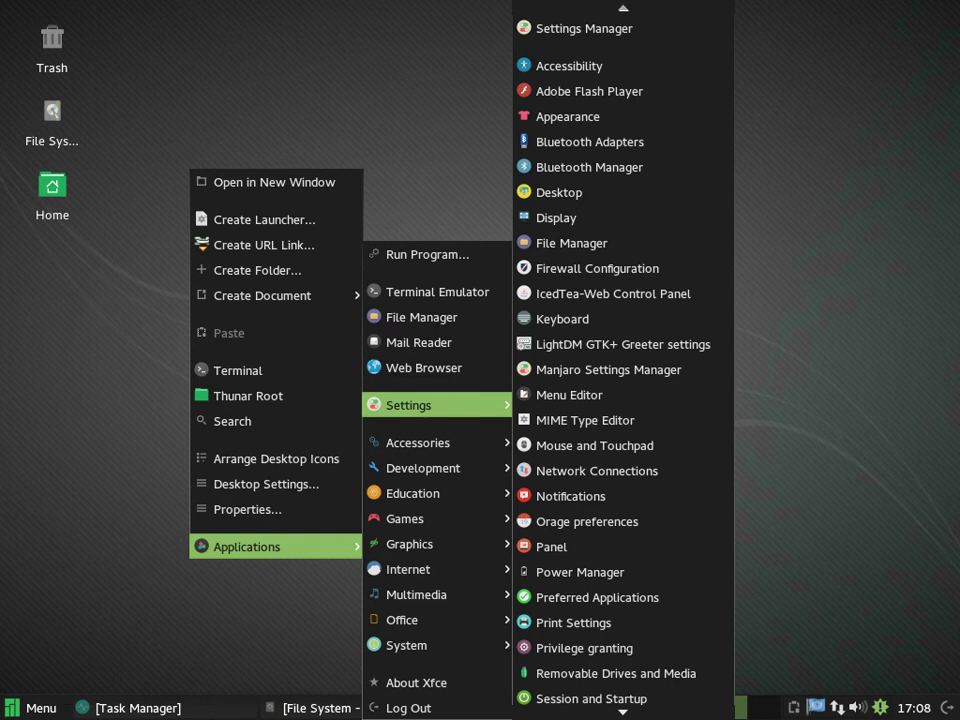
pyautogui.moveTo(623, 711)
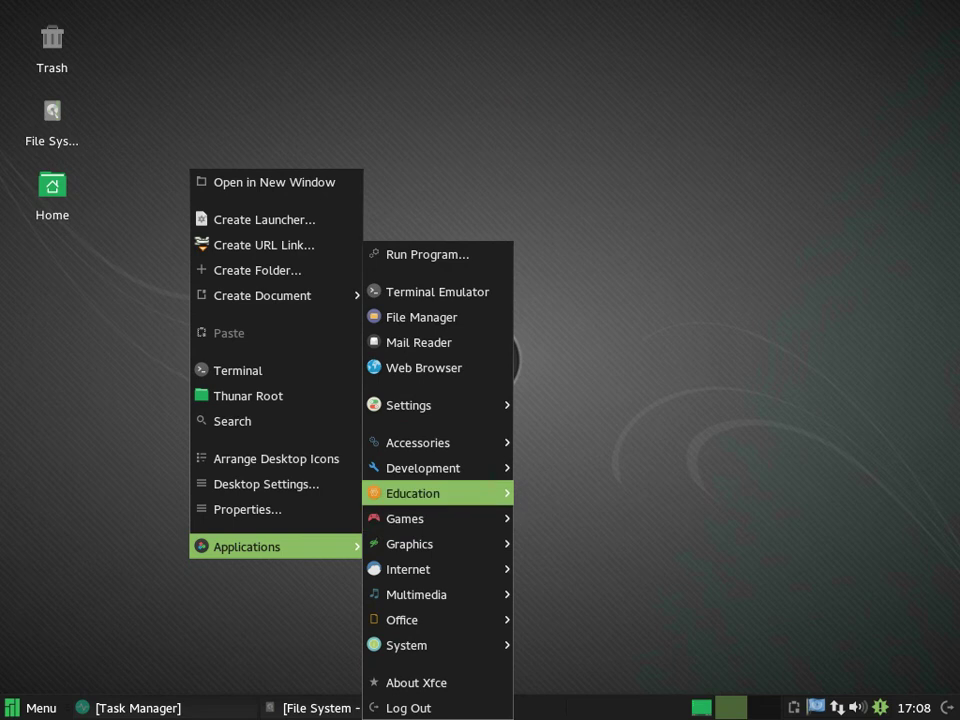
# - Examine the other application categories of the desktop's context options, from Accessories through to System, and close the list
pyautogui.moveTo(430, 442)
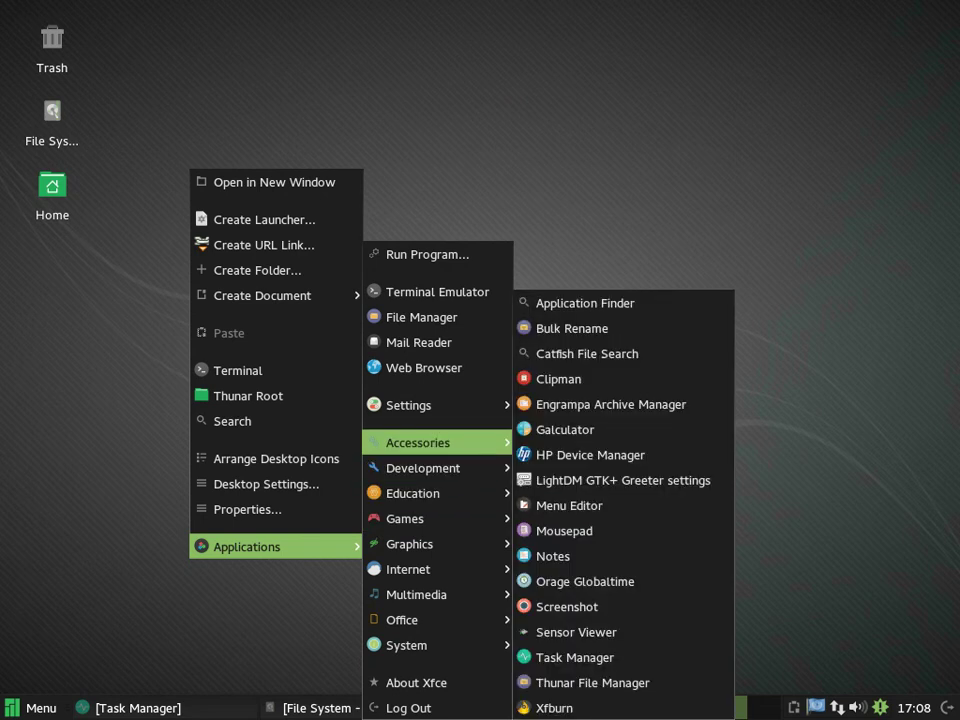
pyautogui.moveTo(430, 468)
pyautogui.moveTo(430, 493)
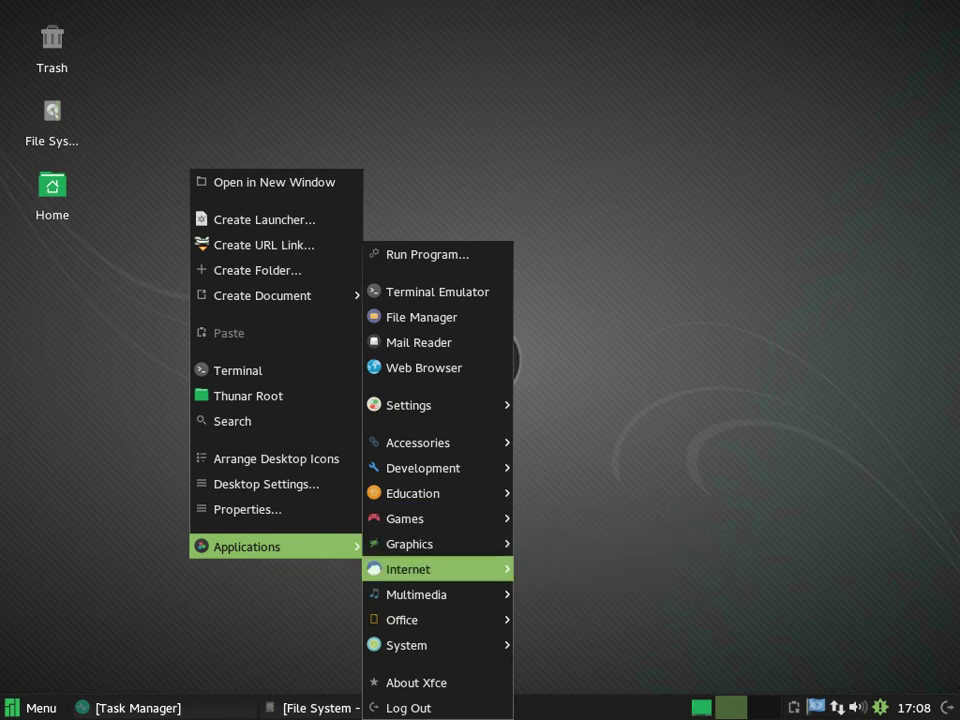
pyautogui.moveTo(430, 569)
pyautogui.moveTo(430, 594)
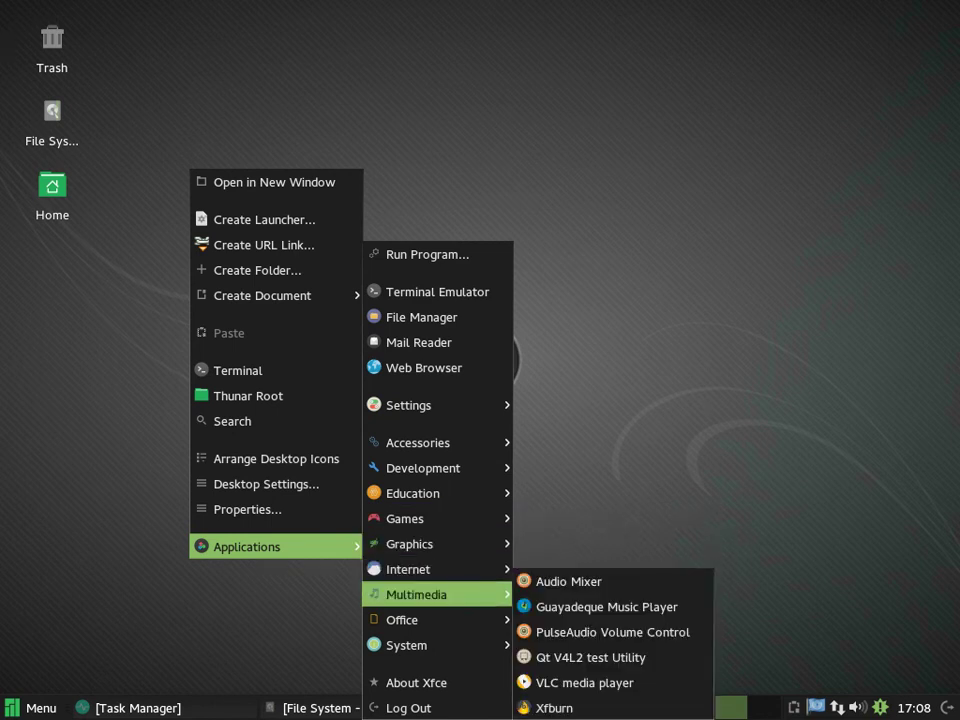
pyautogui.moveTo(430, 620)
pyautogui.moveTo(430, 645)
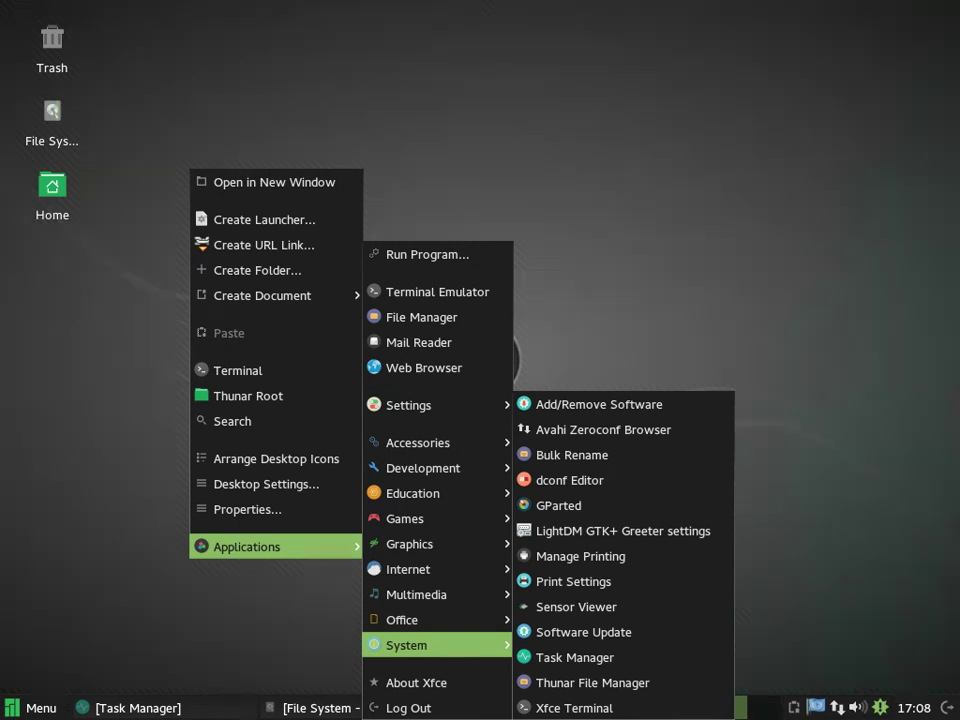
pyautogui.press('Escape')
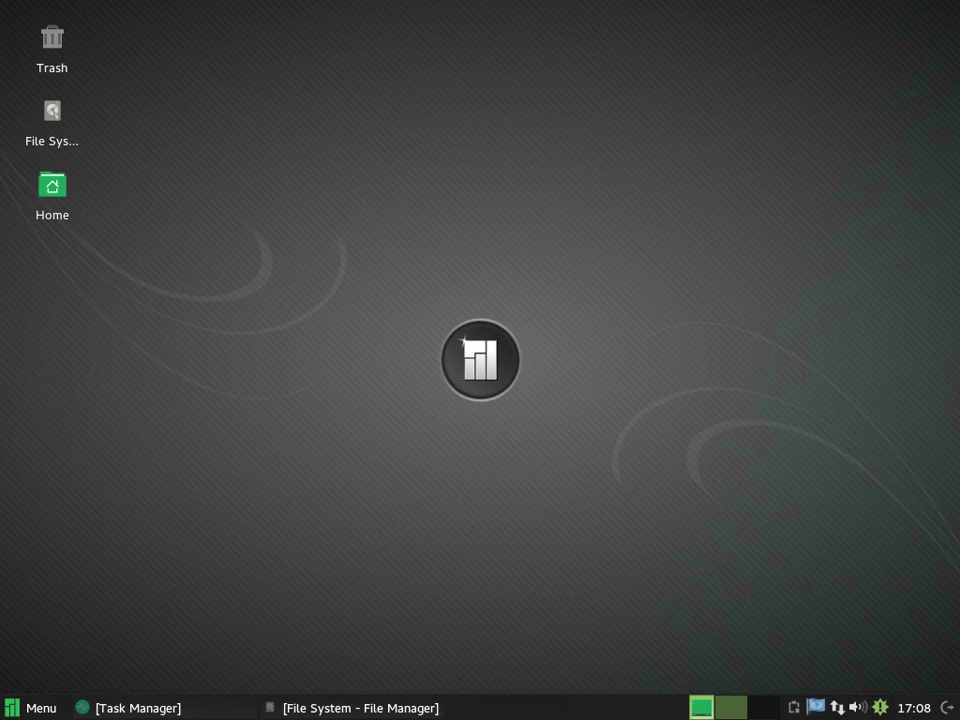
# - View the available language packages in Manjaro Settings Manager, quit it without applying them, and dismiss the permissions notices
pyautogui.click(794, 707)
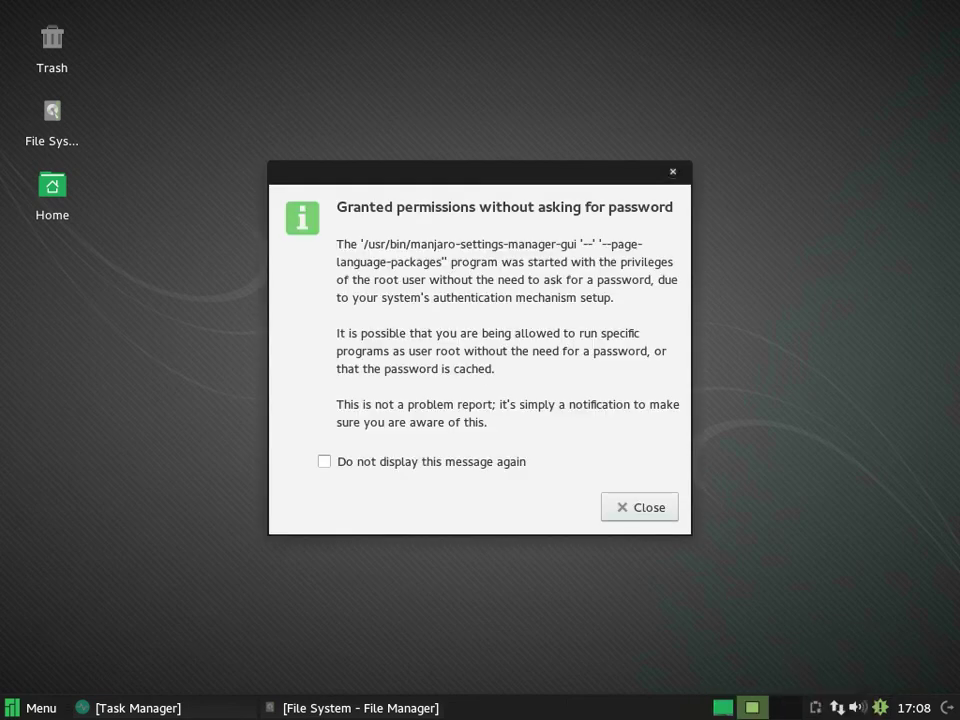
pyautogui.press('Return')
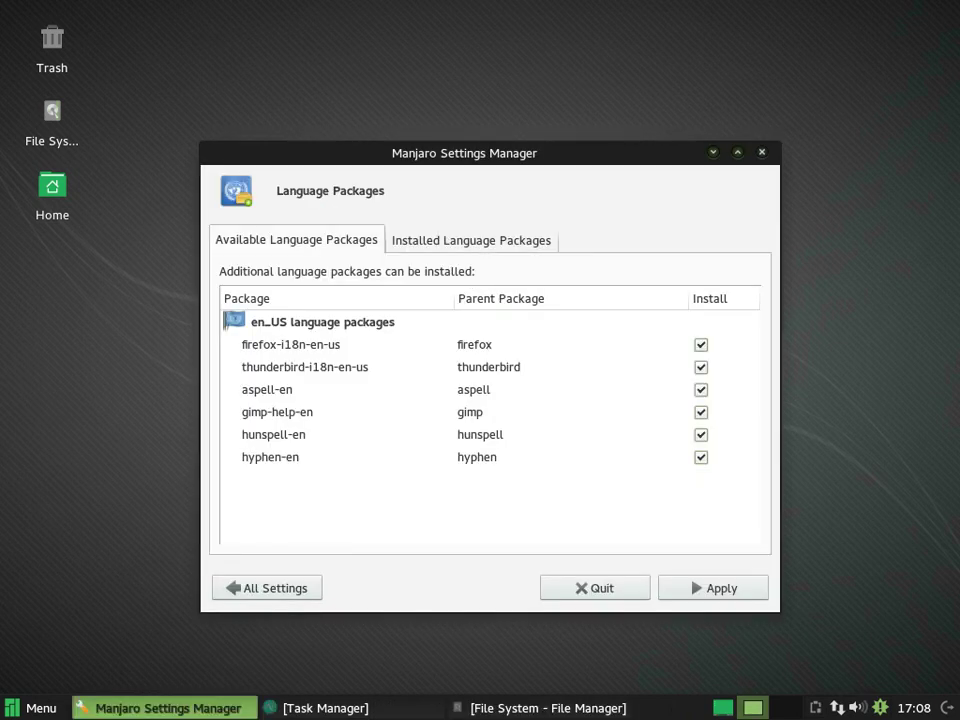
pyautogui.click(595, 588)
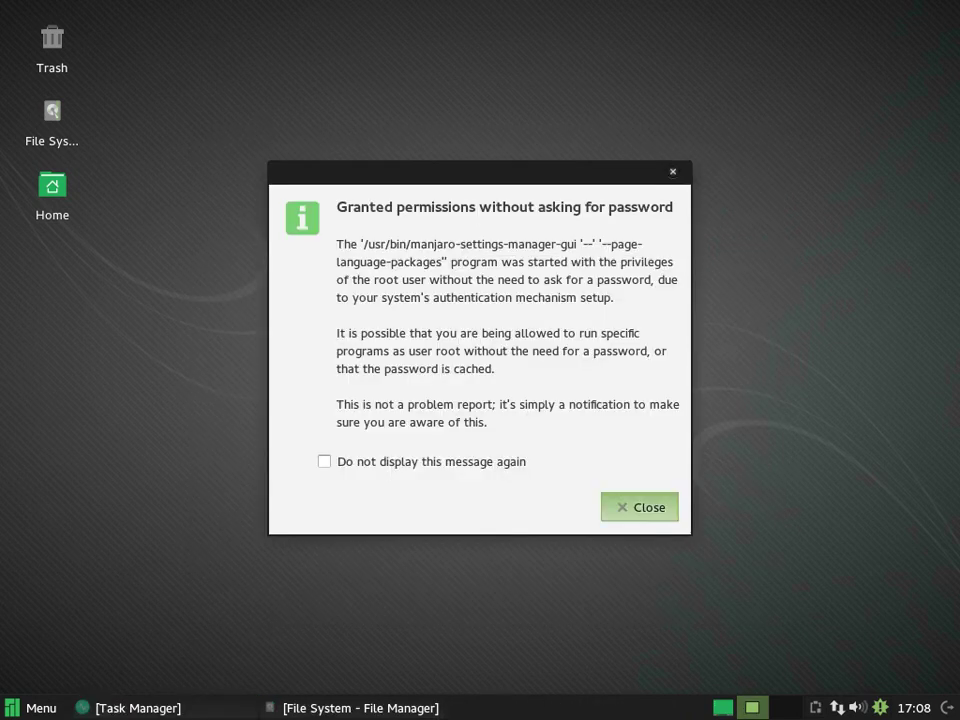
pyautogui.press('Return')
# - Check the available updates in Update Manager and close it without applying them
pyautogui.click(856, 707)
pyautogui.click(856, 707)
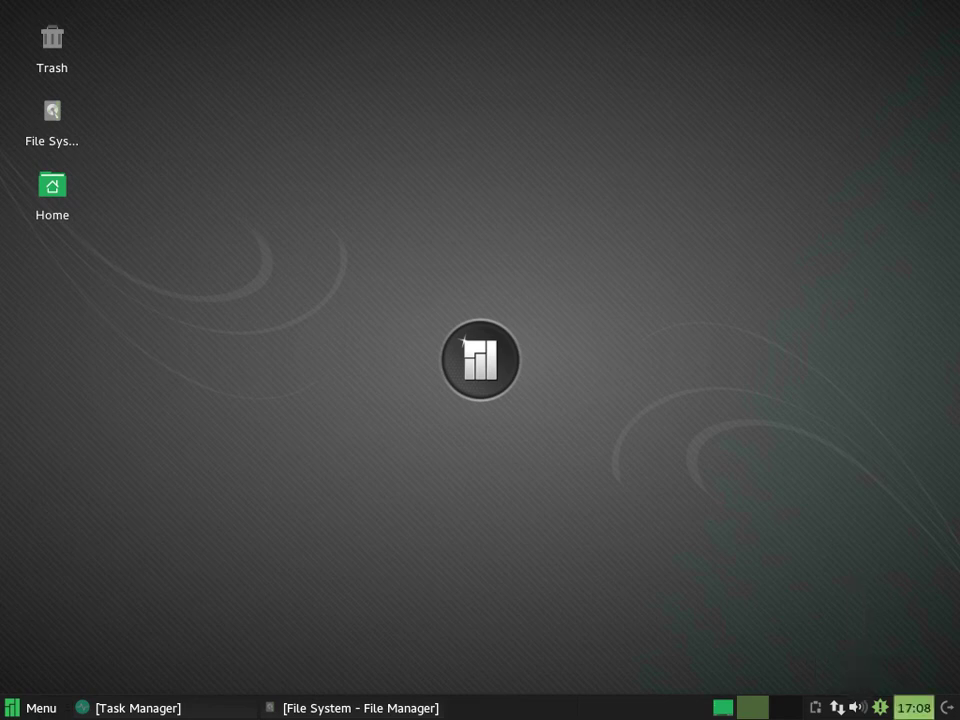
pyautogui.click(880, 707)
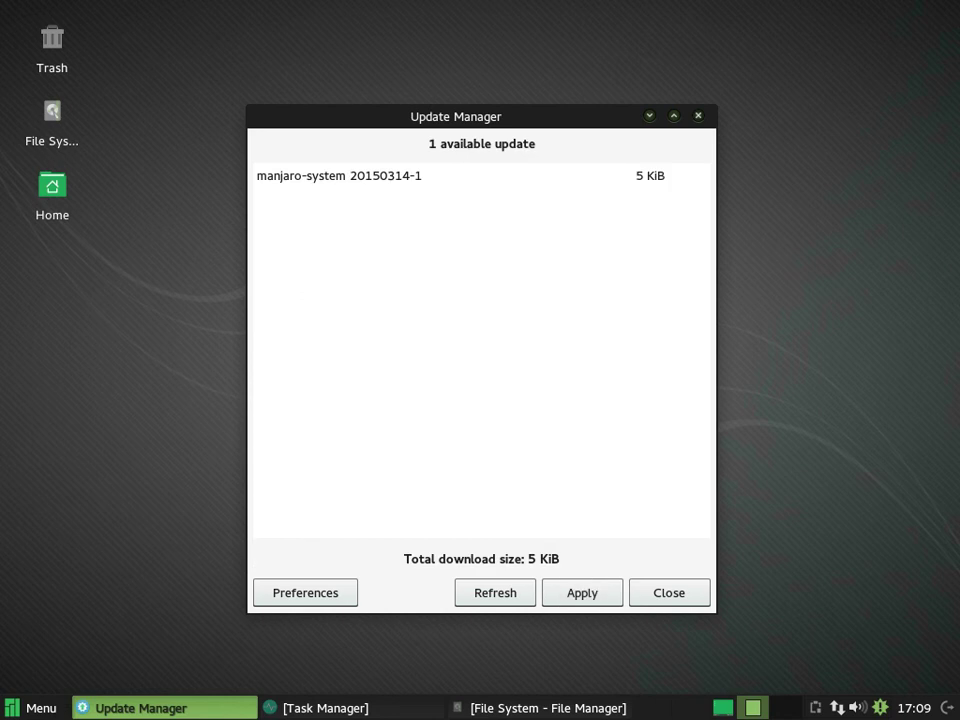
pyautogui.click(669, 592)
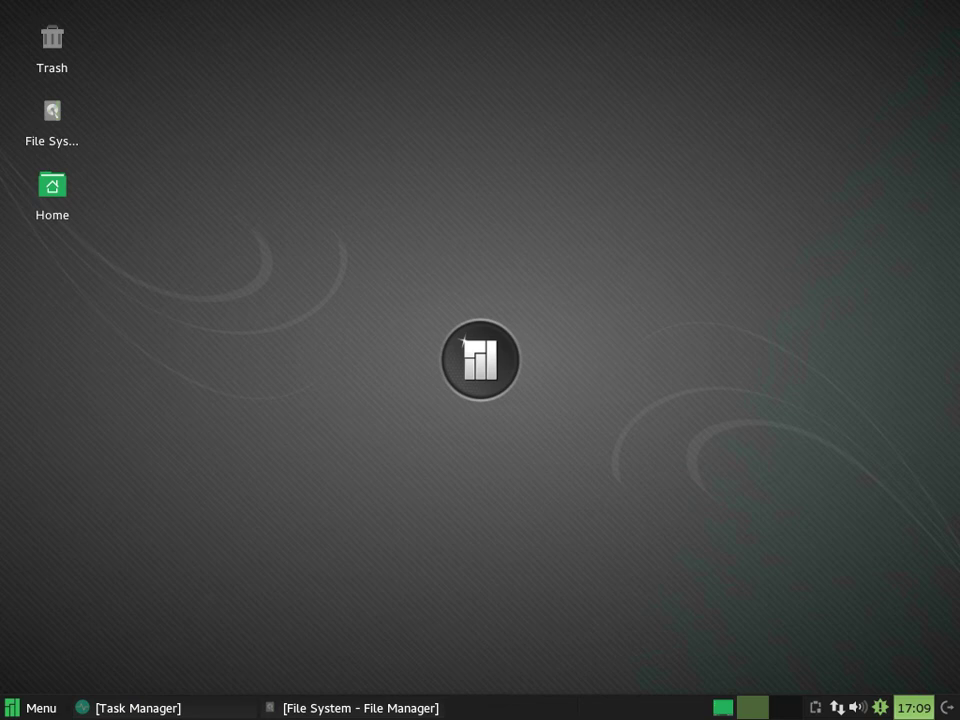
pyautogui.click(913, 707)
pyautogui.click(913, 707)
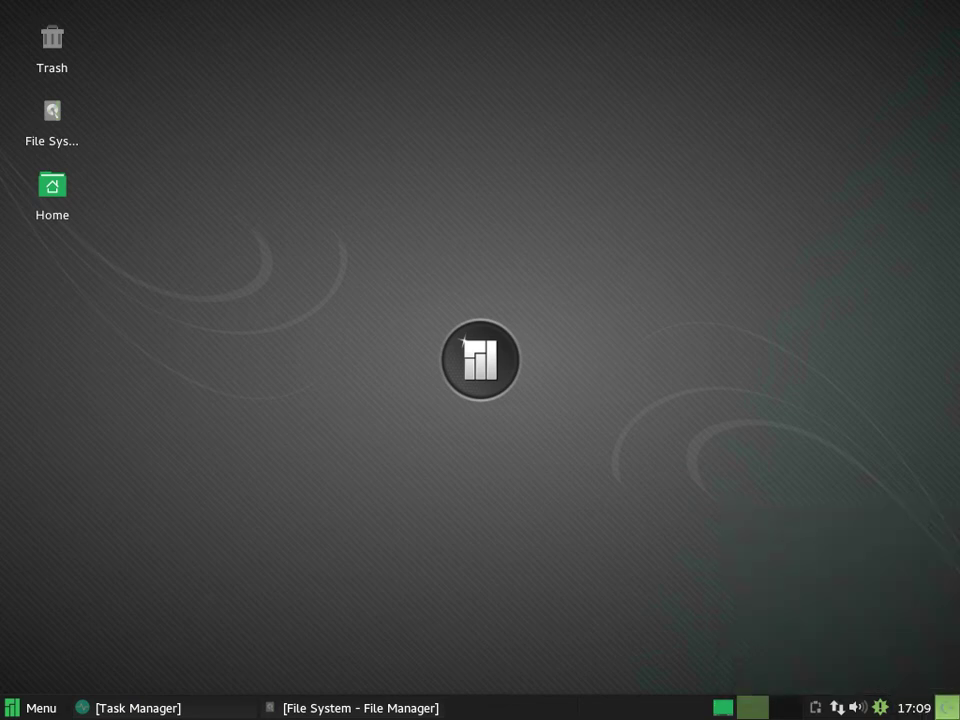
# - Log out of the desktop session and request Shut Down from the login screen's power options
pyautogui.click(946, 707)
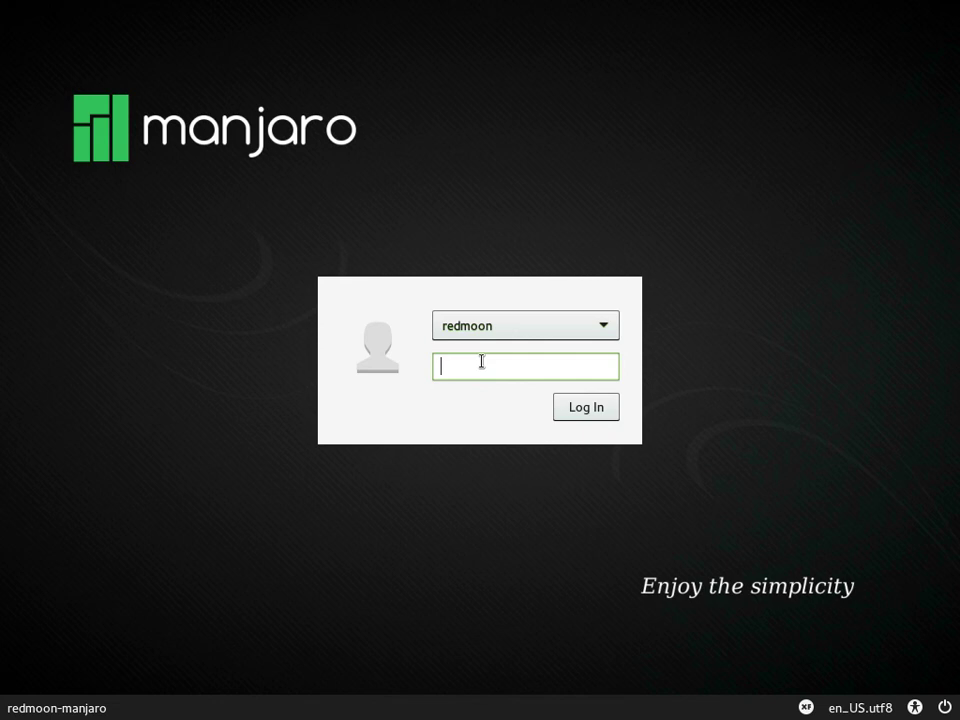
pyautogui.click(945, 708)
pyautogui.moveTo(914, 707)
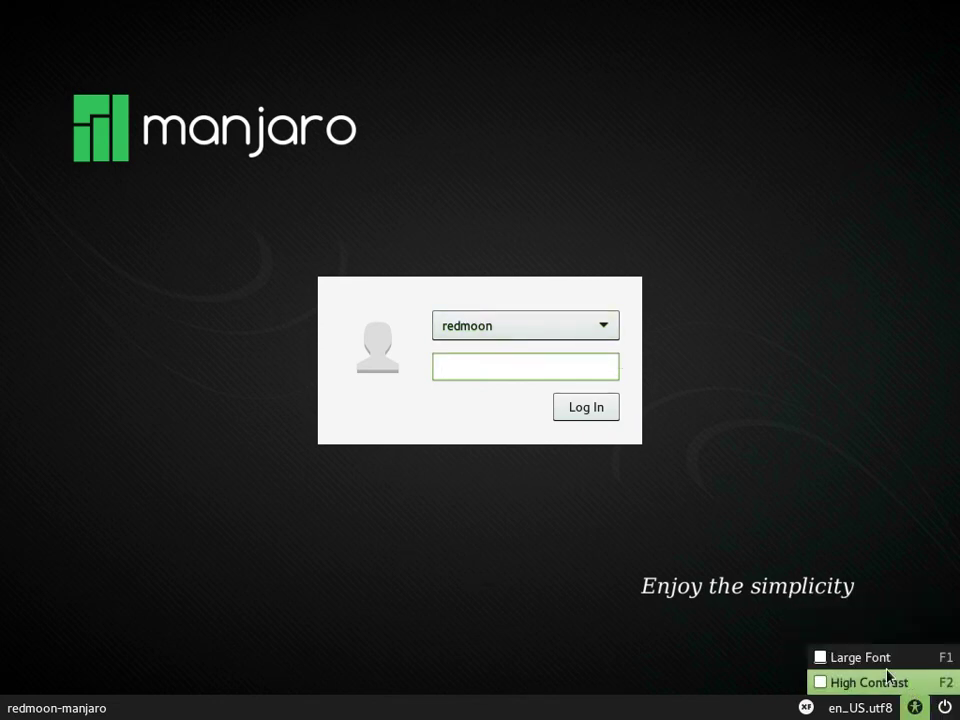
pyautogui.moveTo(945, 708)
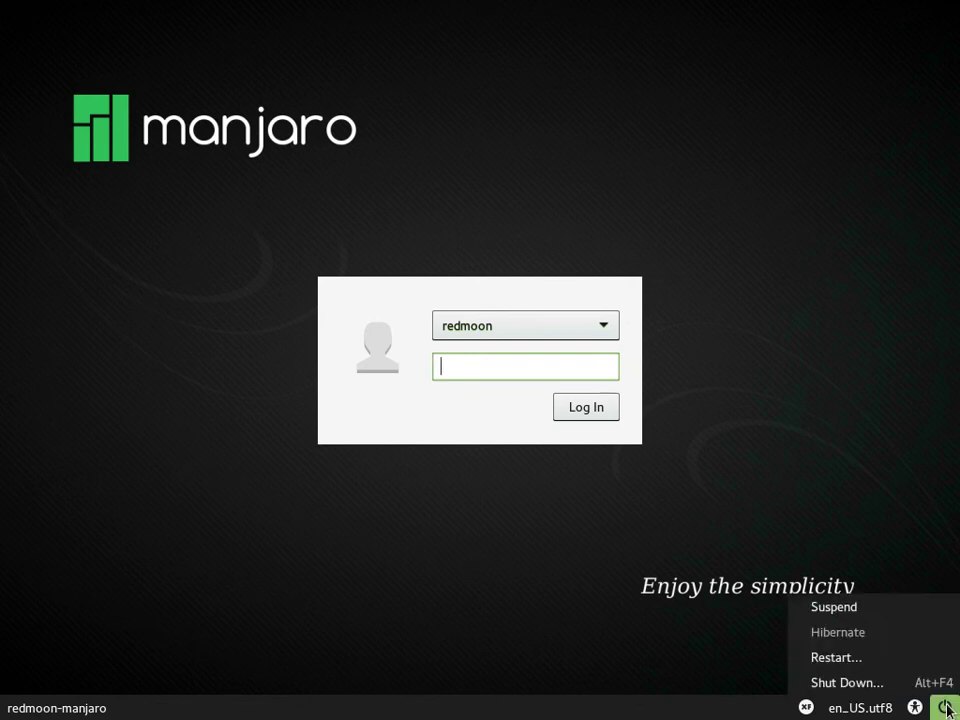
pyautogui.click(835, 682)
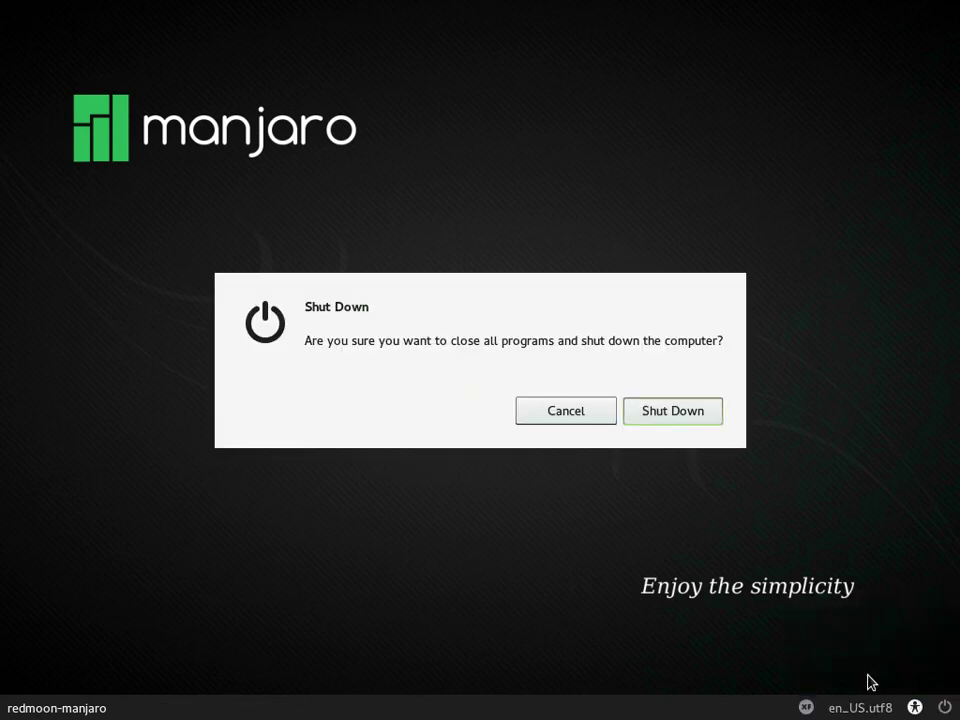